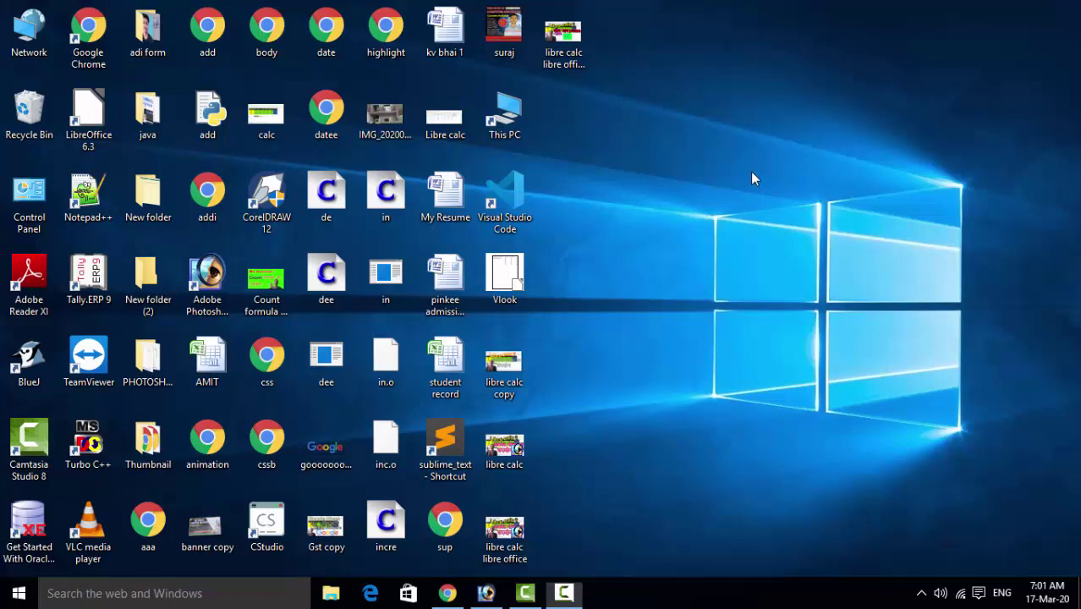
- Refresh the desktop several times from its context menu
{"action": "right_click", "coordinate": [751, 171]}
{"action": "left_click", "coordinate": [772, 218]}
{"action": "right_click", "coordinate": [771, 218]}
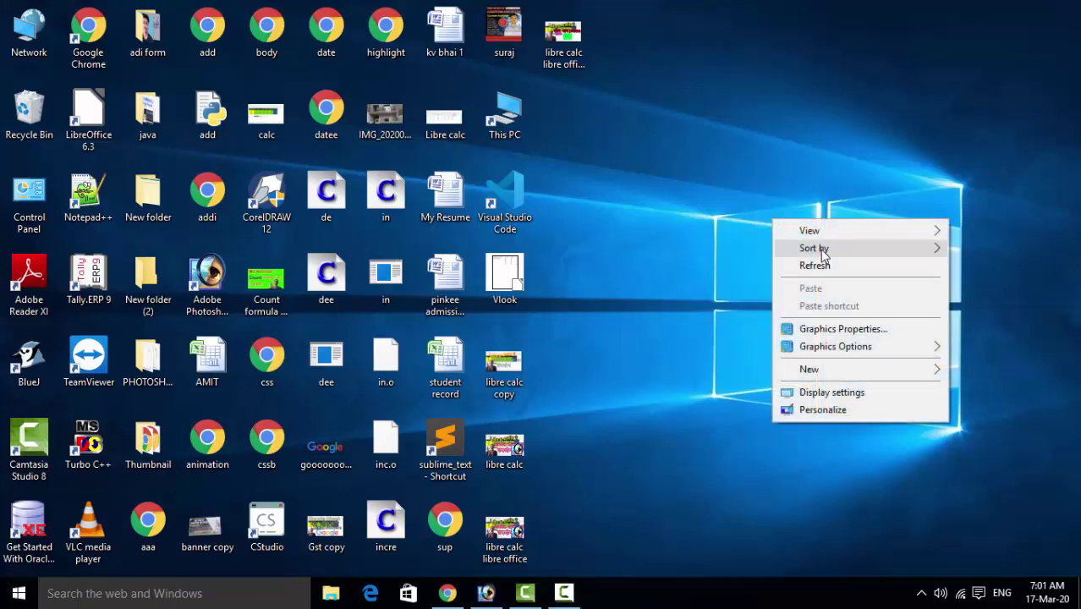
{"action": "left_click", "coordinate": [816, 265]}
{"action": "right_click", "coordinate": [689, 196]}
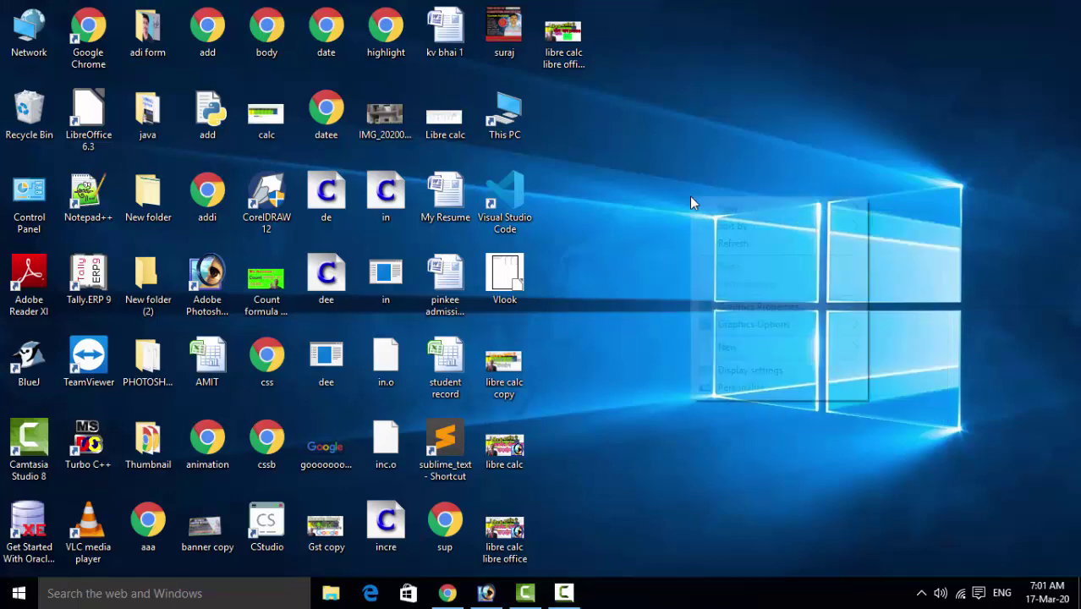
{"action": "left_click", "coordinate": [723, 242]}
{"action": "right_click", "coordinate": [723, 242]}
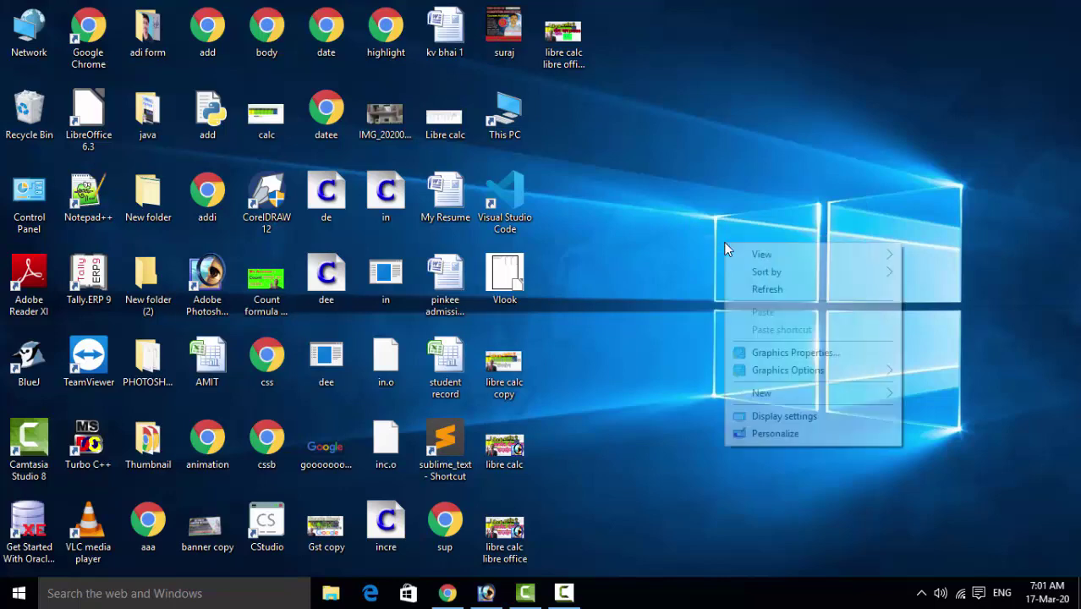
{"action": "left_click", "coordinate": [748, 288]}
{"action": "right_click", "coordinate": [629, 168]}
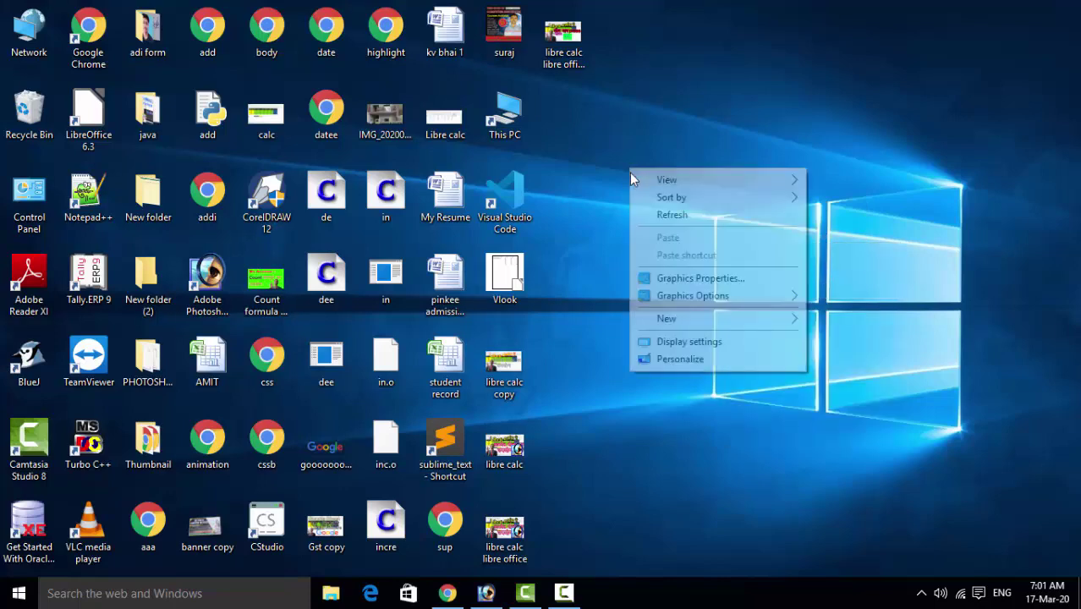
{"action": "left_click", "coordinate": [660, 217]}
{"action": "right_click", "coordinate": [656, 211]}
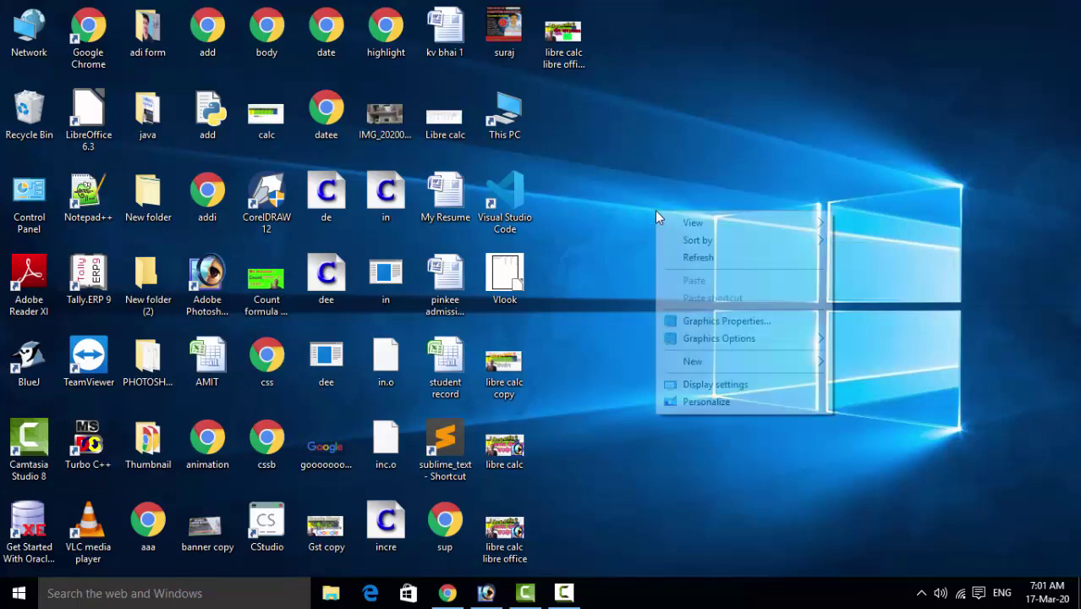
{"action": "left_click", "coordinate": [692, 259]}
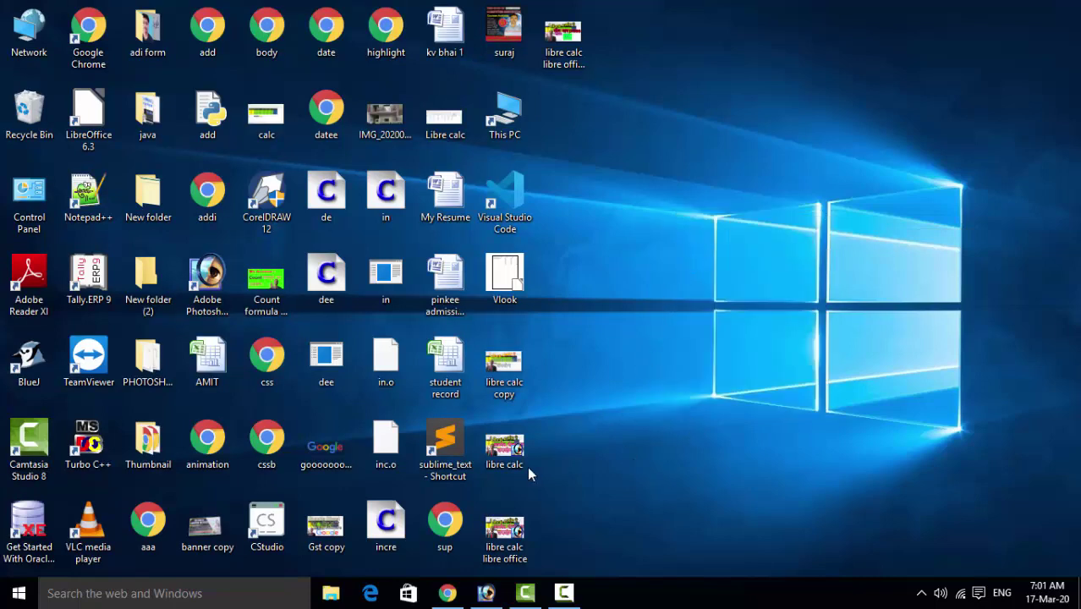
- Launch Access 2007 and create the blank database Database131
{"action": "left_click", "coordinate": [9, 594]}
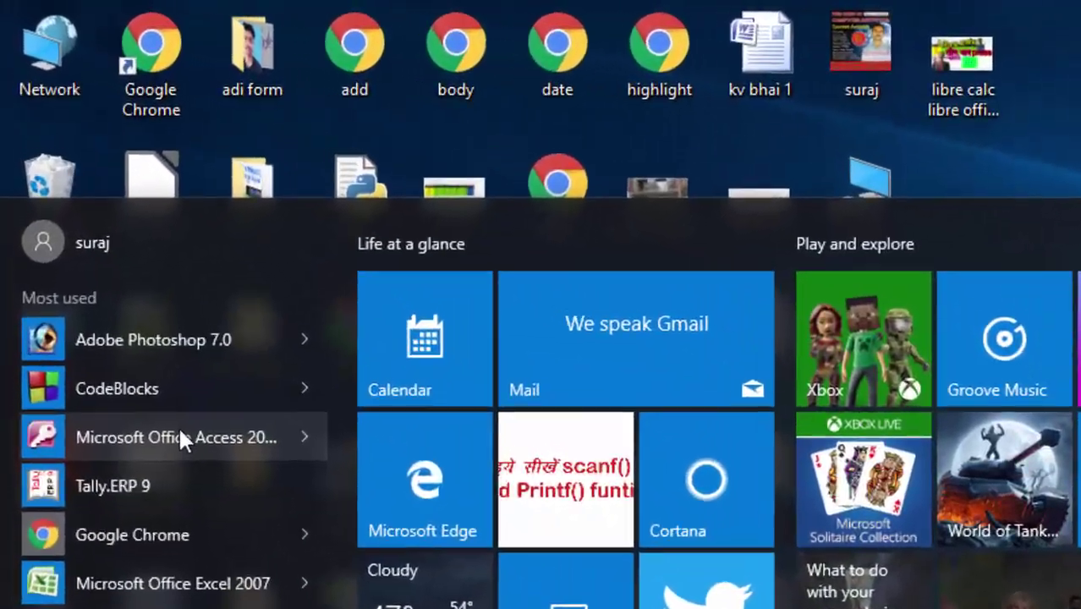
{"action": "left_click", "coordinate": [101, 258]}
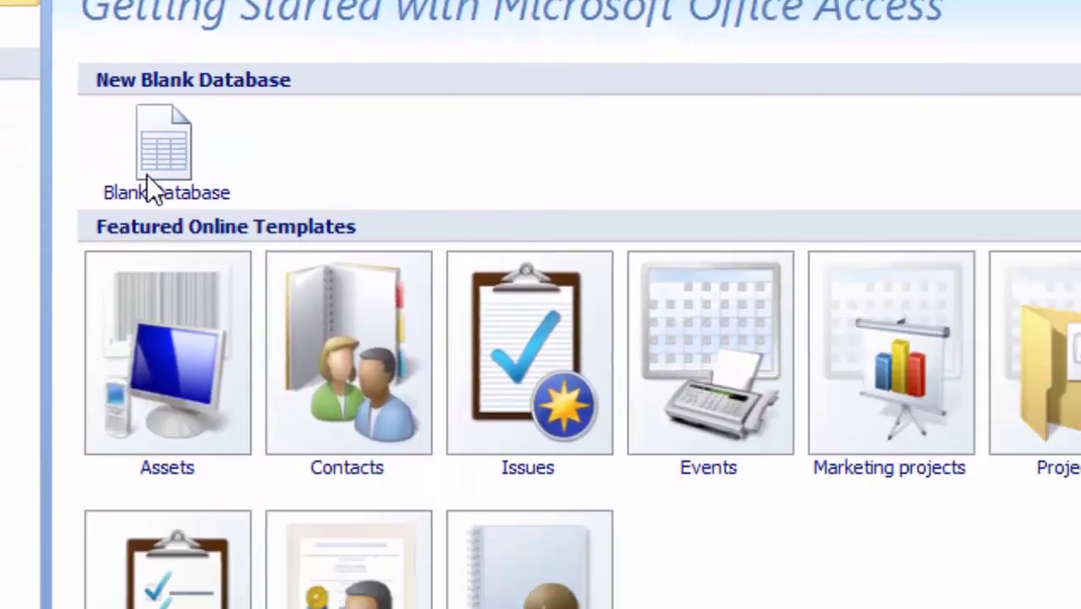
{"action": "left_click", "coordinate": [236, 165]}
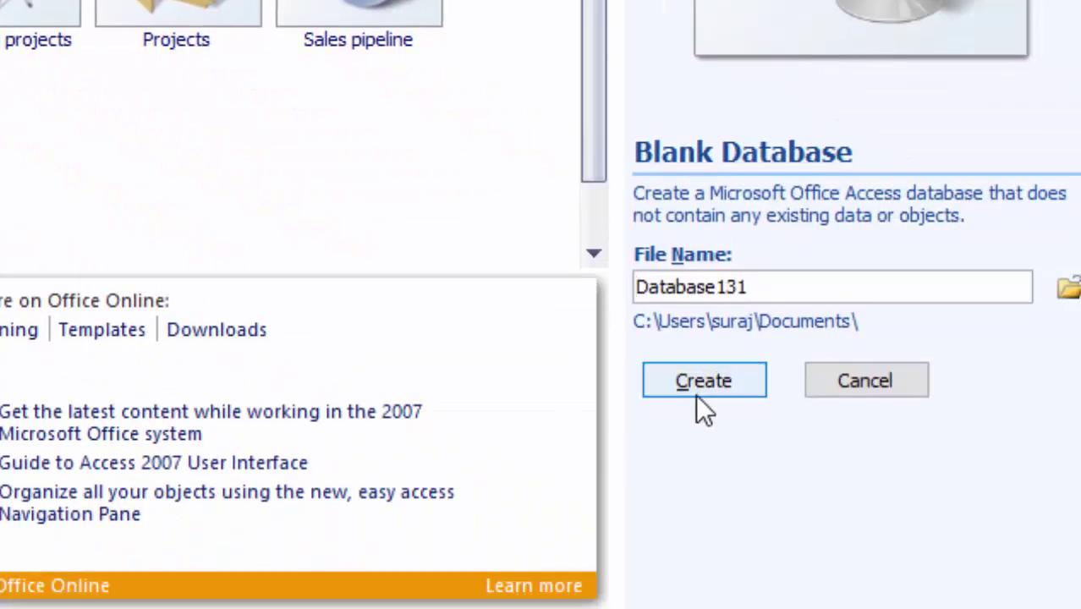
{"action": "left_click", "coordinate": [698, 391]}
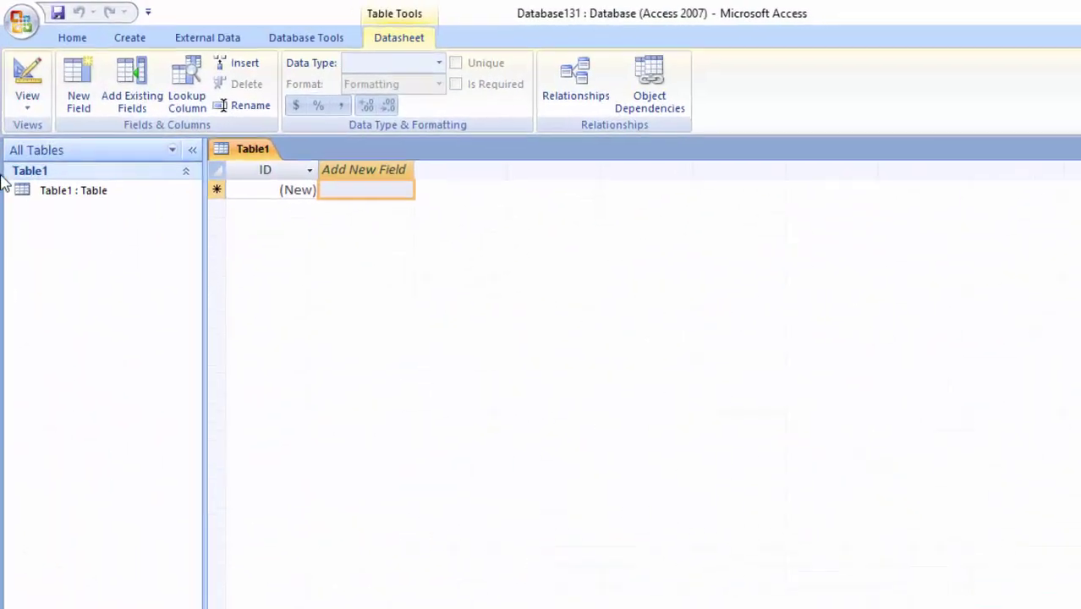
- Switch the new table to Design View, saving it as grade
{"action": "left_click", "coordinate": [14, 140]}
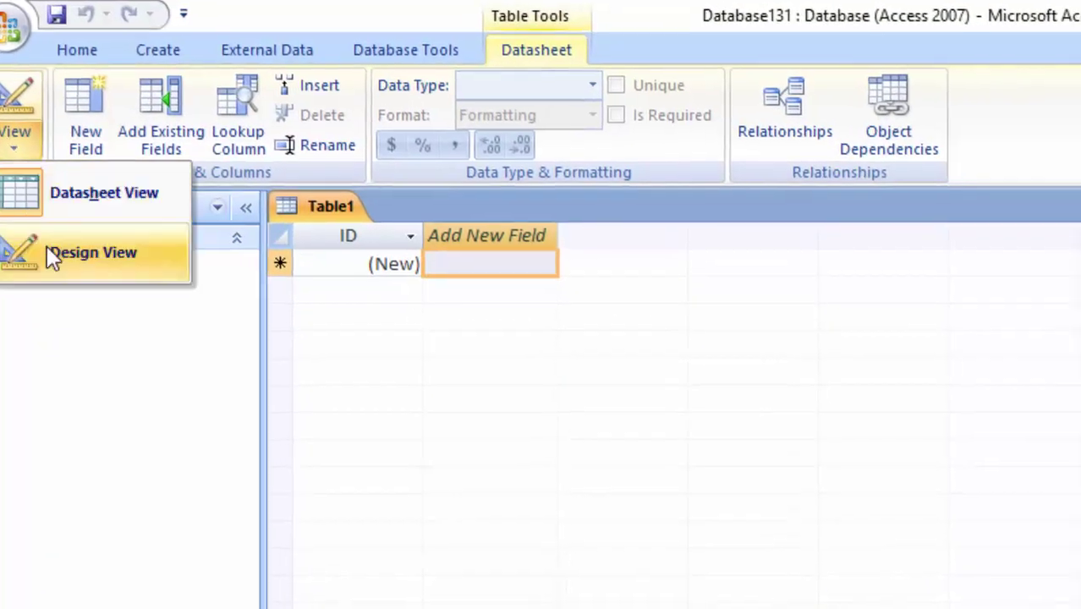
{"action": "left_click", "coordinate": [48, 254]}
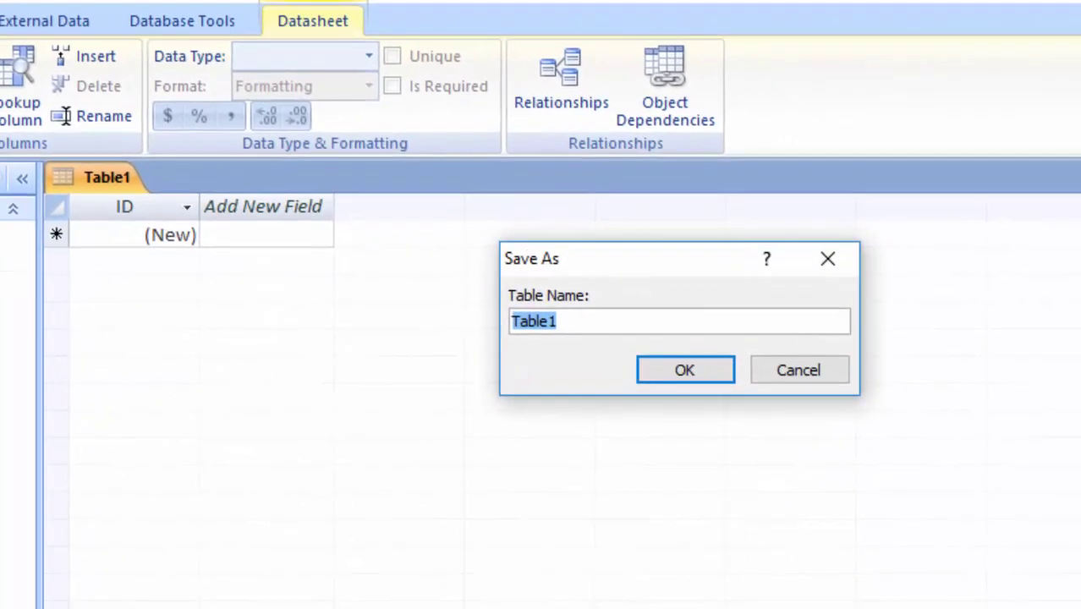
{"action": "key", "text": "BackSpace"}
{"action": "type", "text": "grade"}
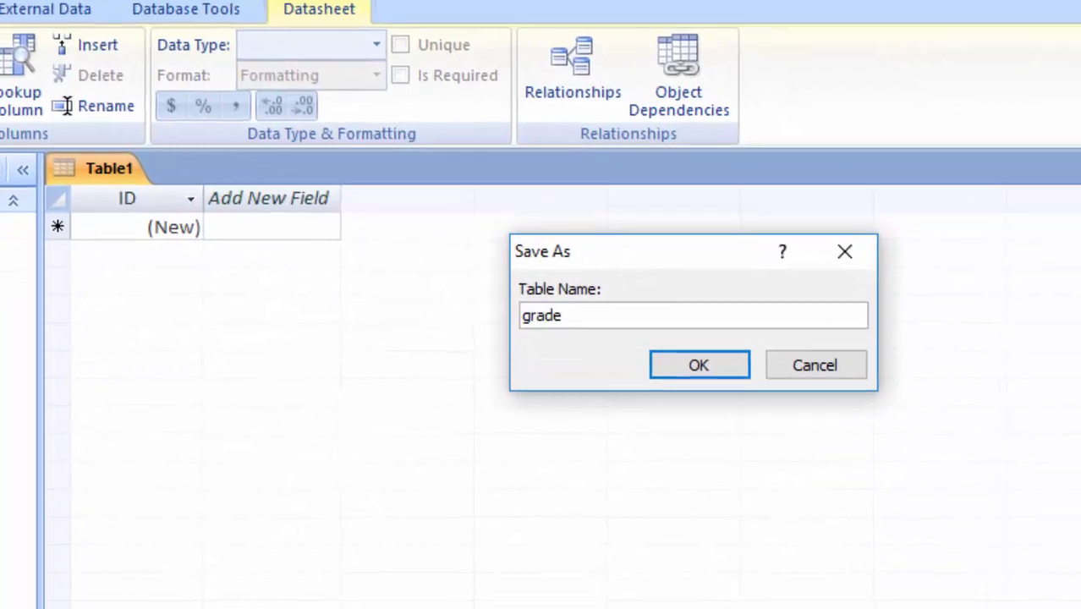
{"action": "key", "text": "Return"}
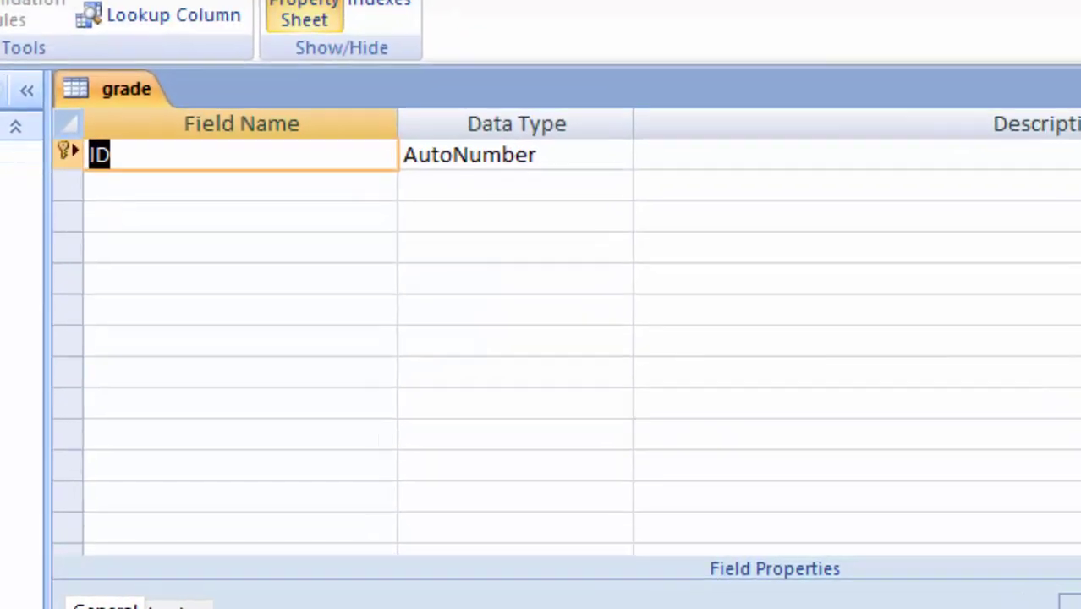
- Rename the ID key field to Roll number, keeping AutoNumber
{"action": "left_click", "coordinate": [170, 154]}
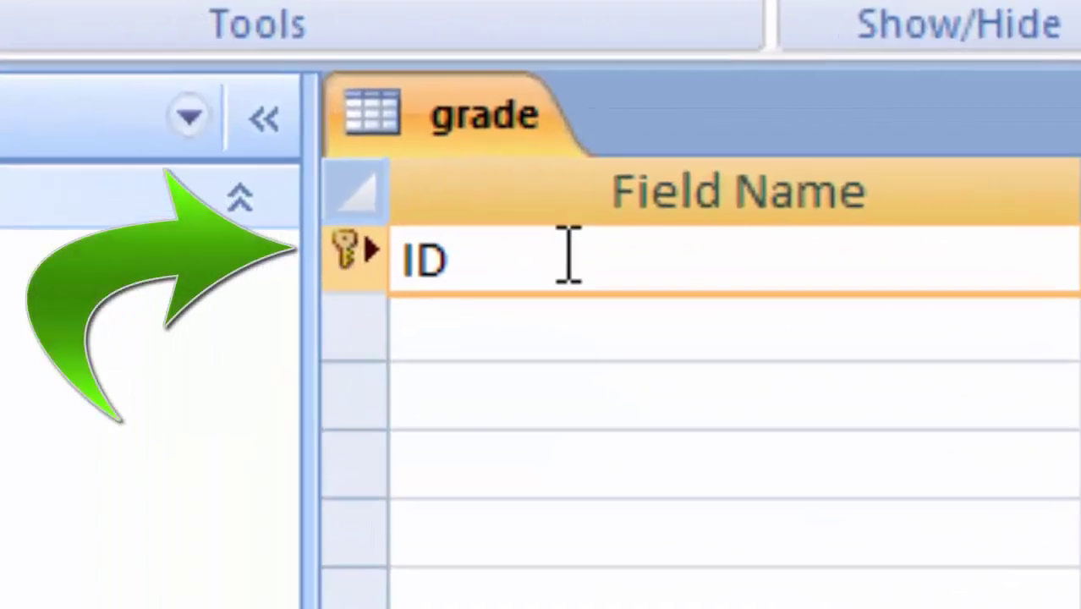
{"action": "key", "text": "BackSpace"}
{"action": "key", "text": "BackSpace"}
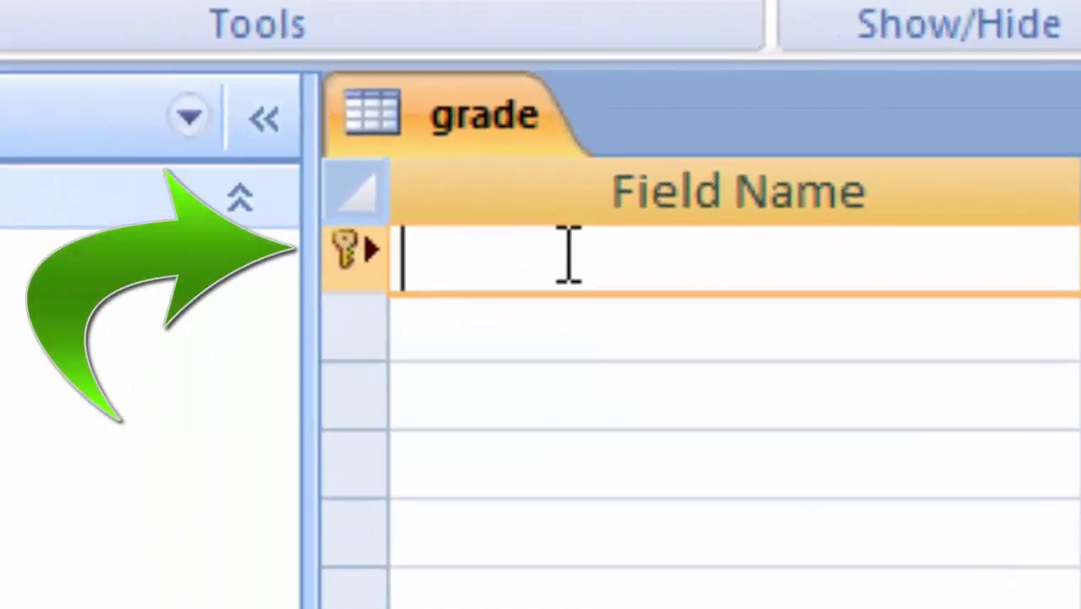
{"action": "type", "text": "Roll"}
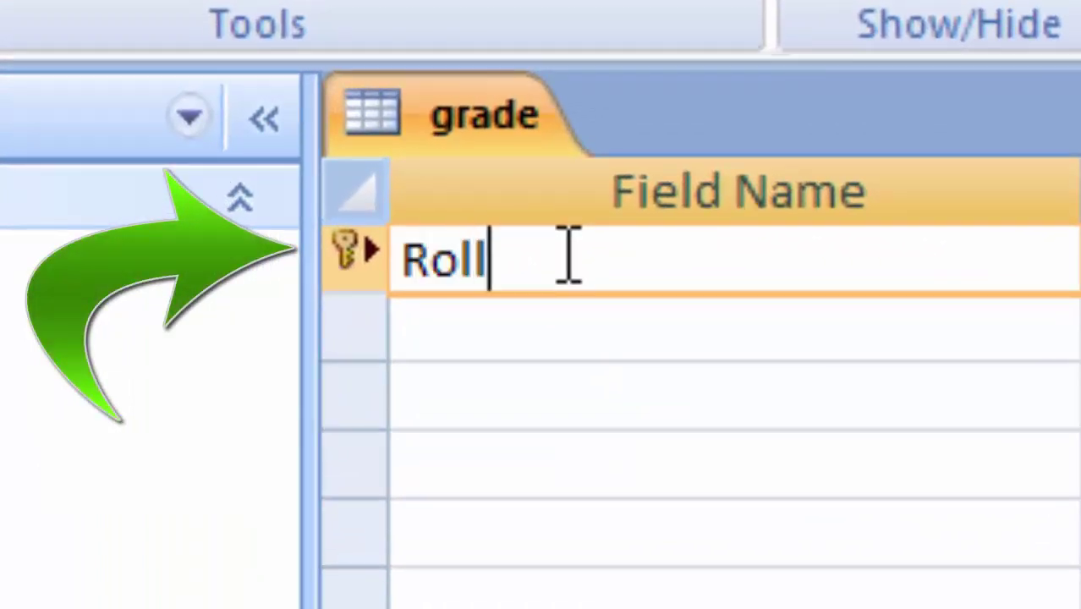
{"action": "type", "text": " number"}
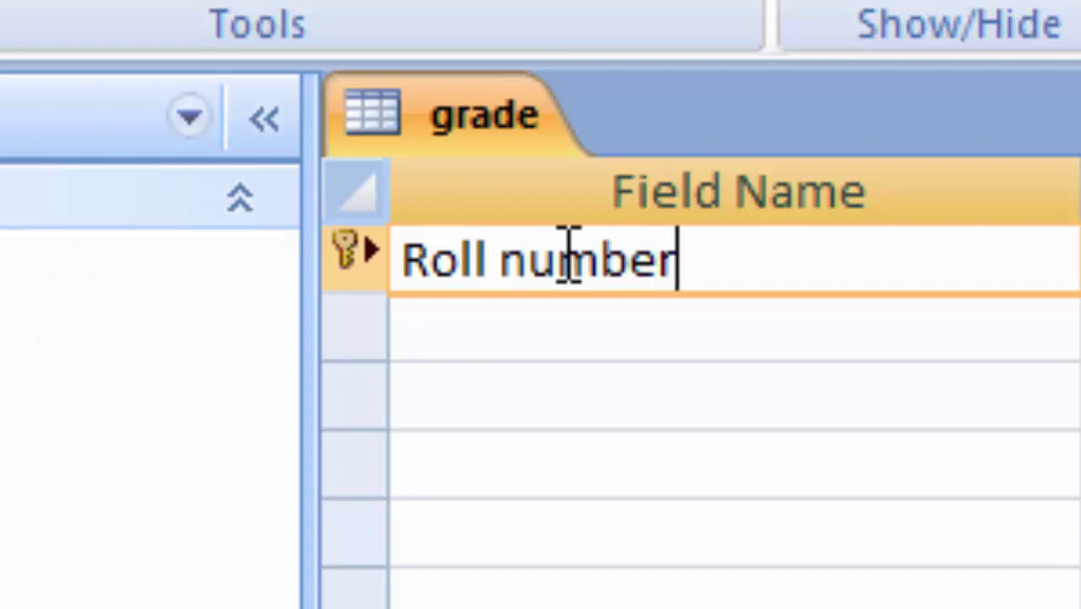
{"action": "key", "text": "Tab"}
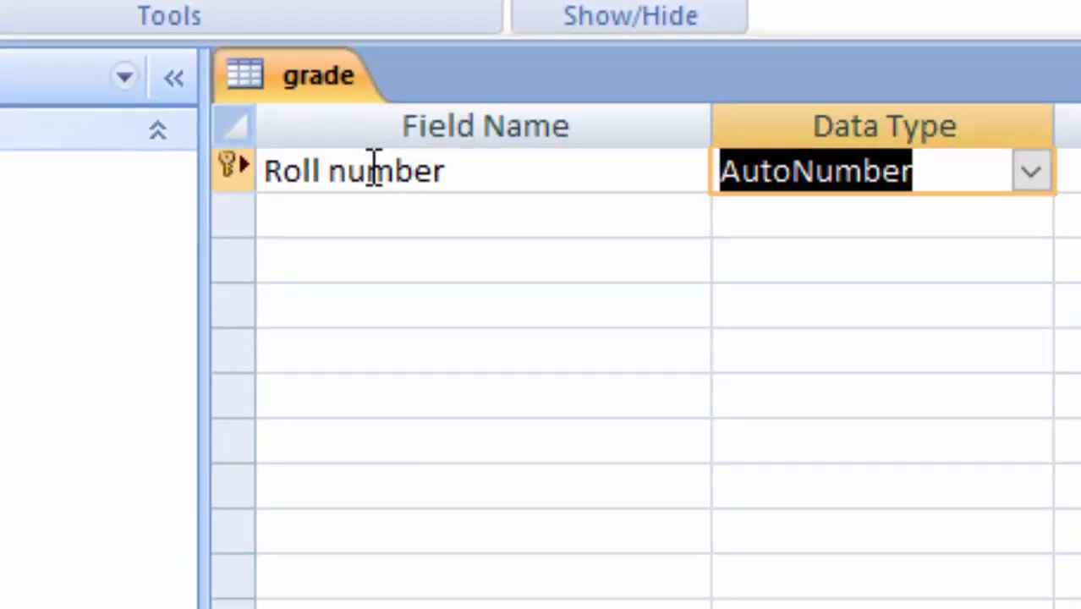
{"action": "key", "text": "Tab"}
{"action": "key", "text": "Tab"}
{"action": "type", "text": "St"}
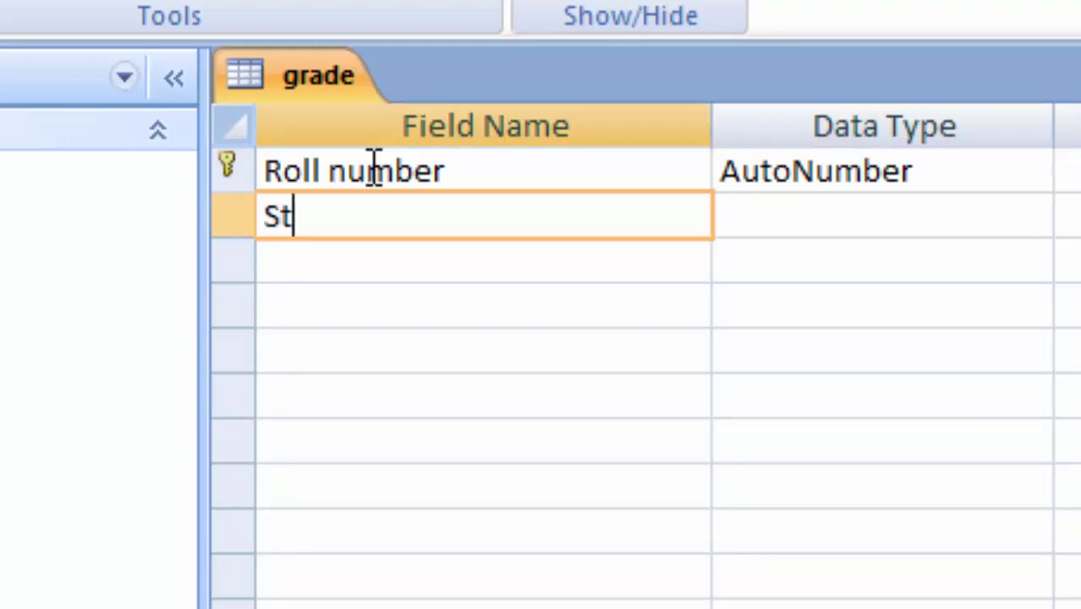
- Add a Student Name field of type Text
{"action": "type", "text": "udent "}
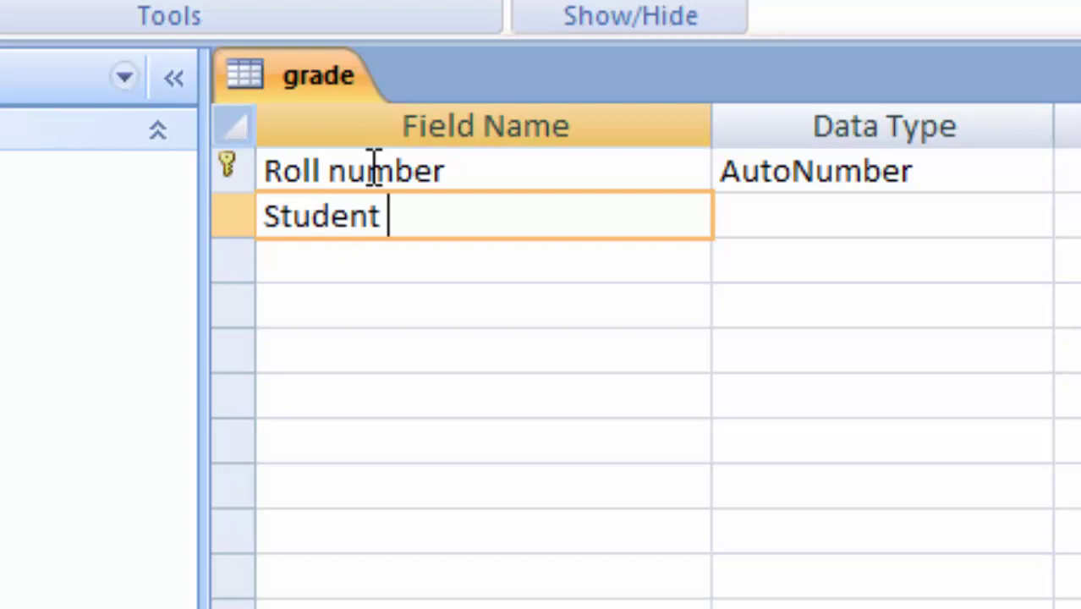
{"action": "type", "text": "Nam"}
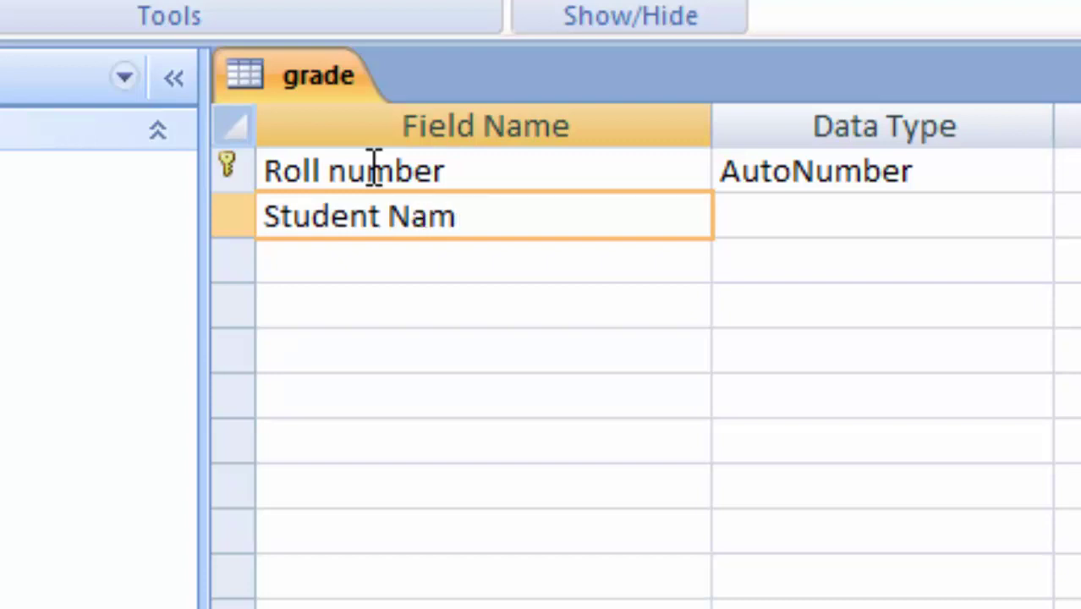
{"action": "type", "text": "e"}
{"action": "key", "text": "Tab"}
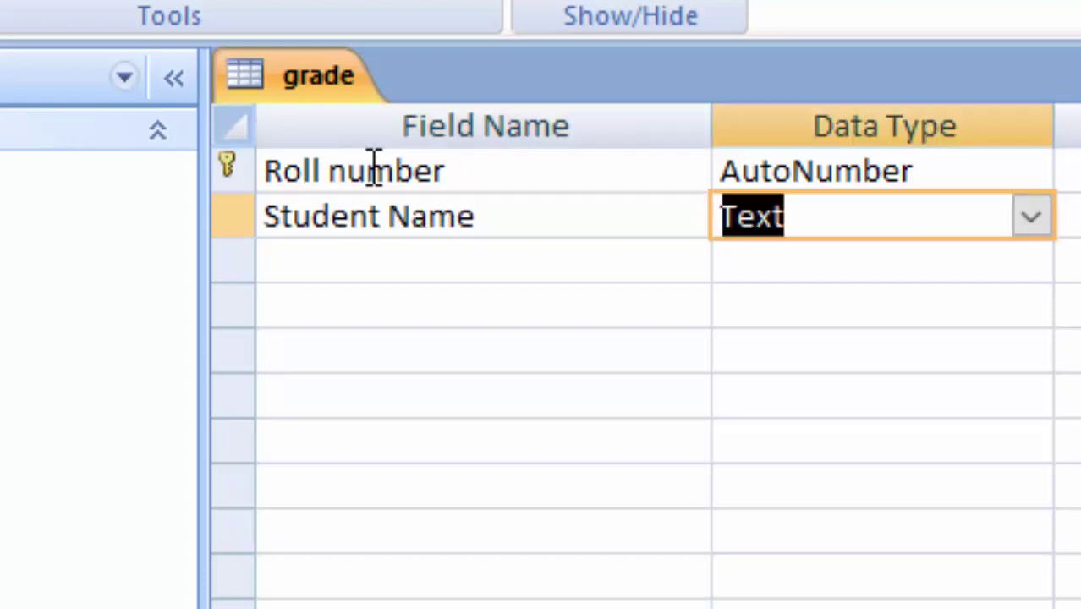
{"action": "key", "text": "Tab"}
{"action": "key", "text": "Tab"}
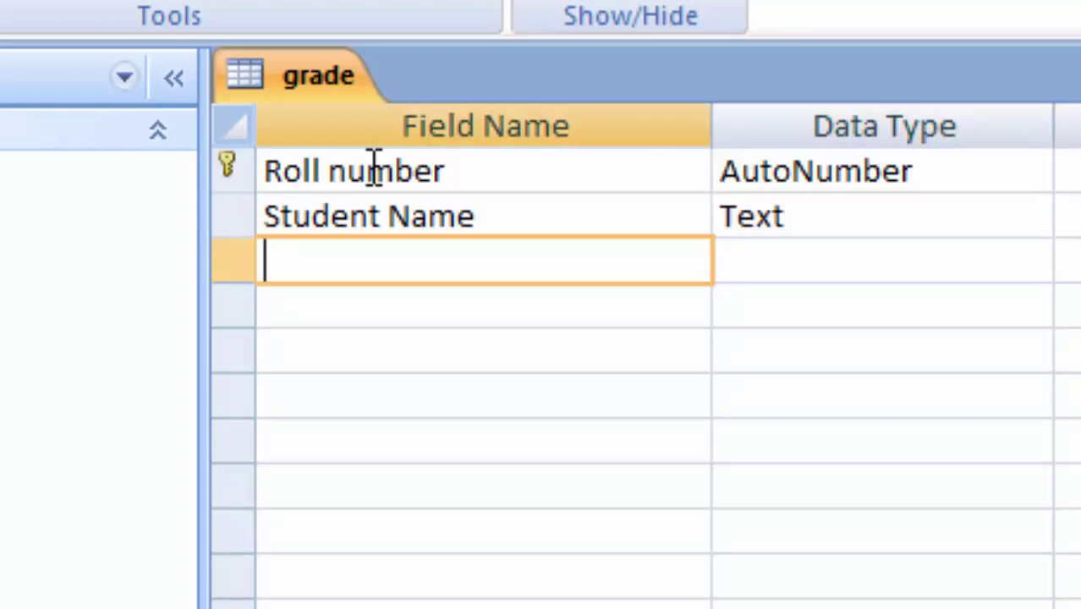
- Add Hindi, English and Math fields, each of type Text
{"action": "type", "text": "Hind"}
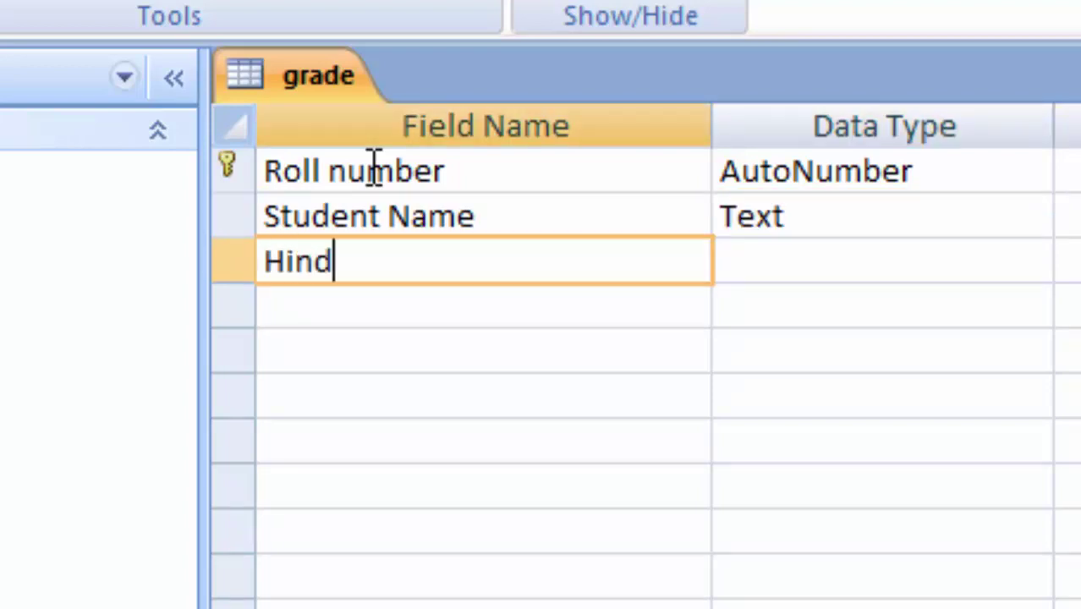
{"action": "key", "text": "Tab"}
{"action": "key", "text": "Tab"}
{"action": "key", "text": "Tab"}
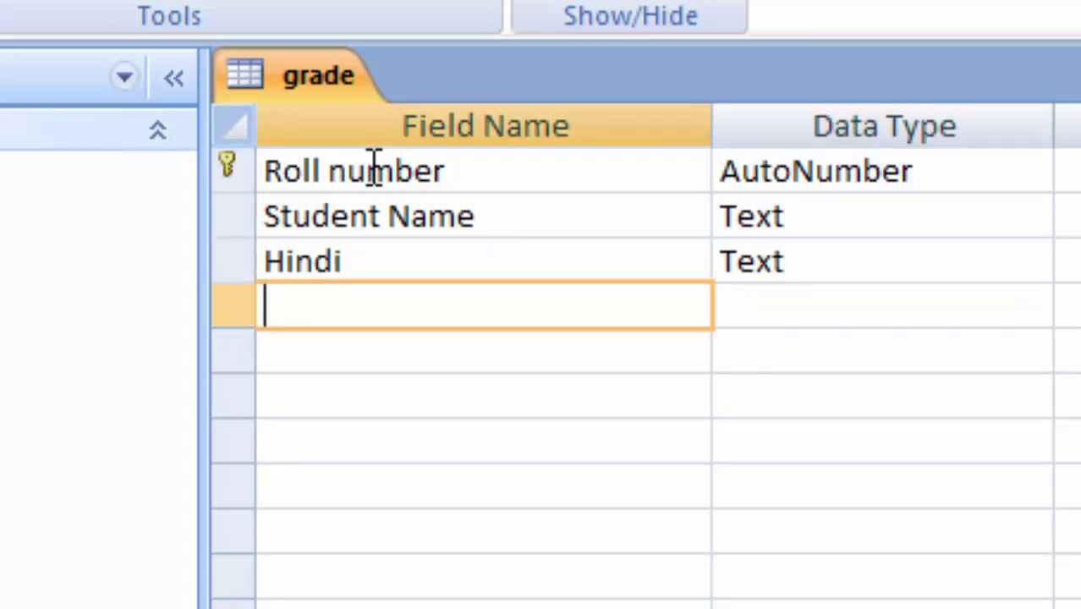
{"action": "type", "text": "Eng"}
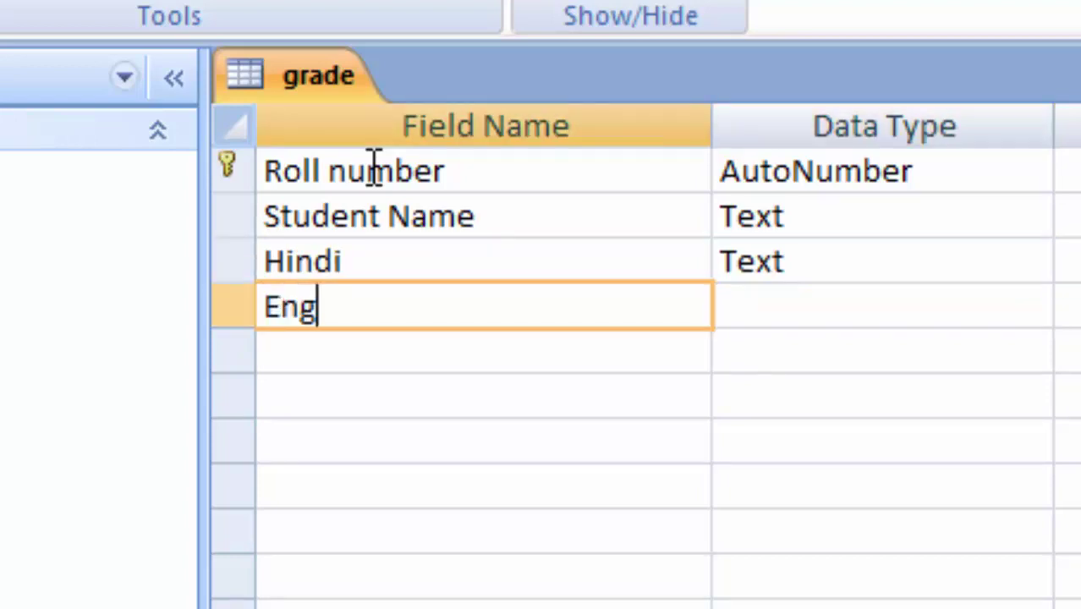
{"action": "type", "text": "lish"}
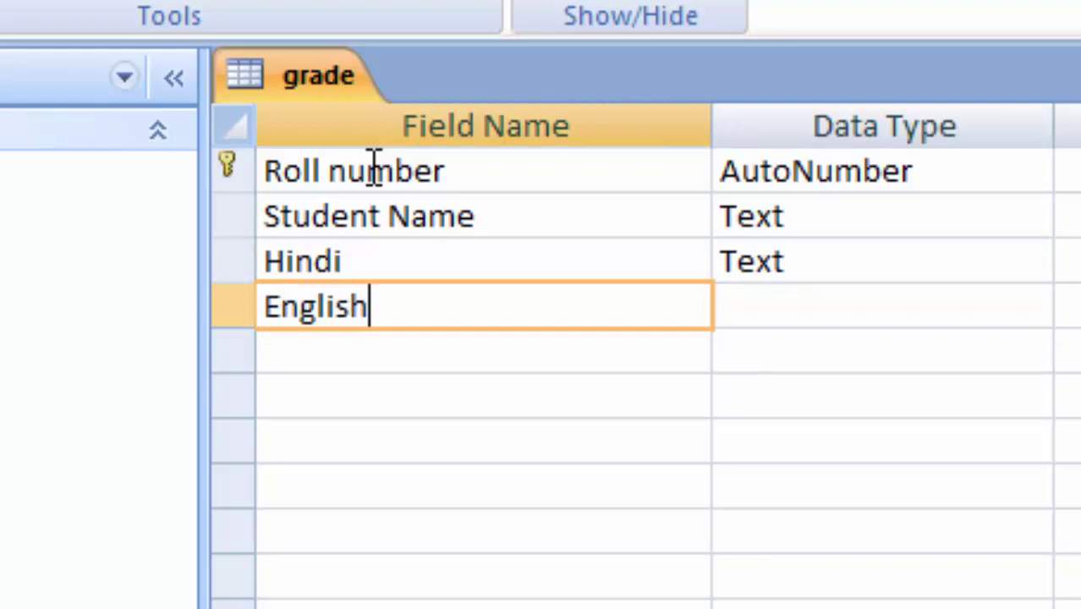
{"action": "key", "text": "Tab"}
{"action": "key", "text": "Tab"}
{"action": "key", "text": "Tab"}
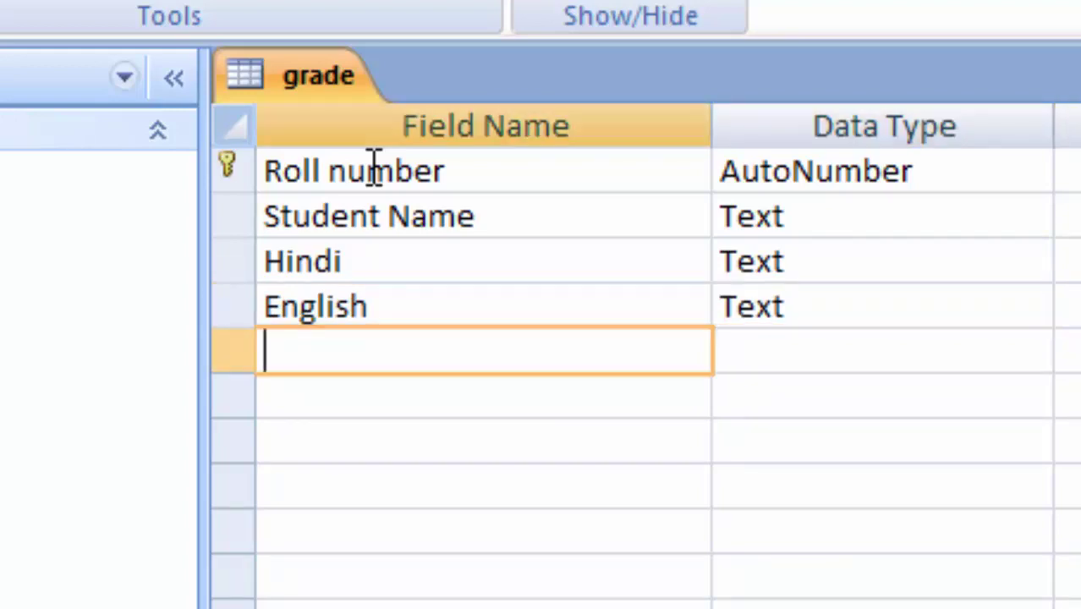
{"action": "type", "text": "Math"}
{"action": "key", "text": "Tab"}
{"action": "key", "text": "Tab"}
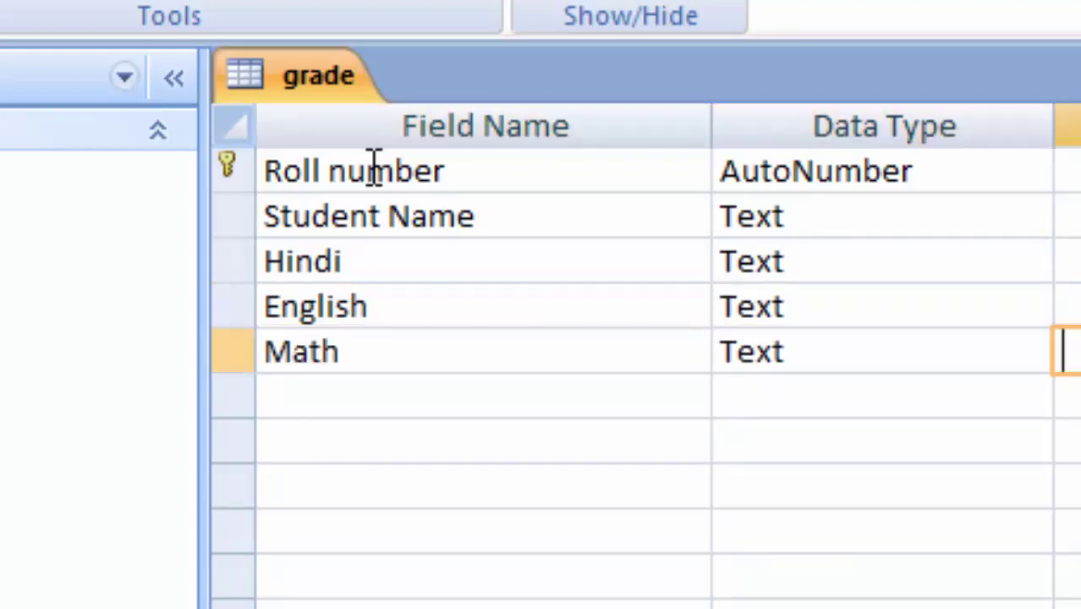
{"action": "key", "text": "Tab"}
- Add Science, Sst and Drawing fields, each of type Text
{"action": "type", "text": "Sci"}
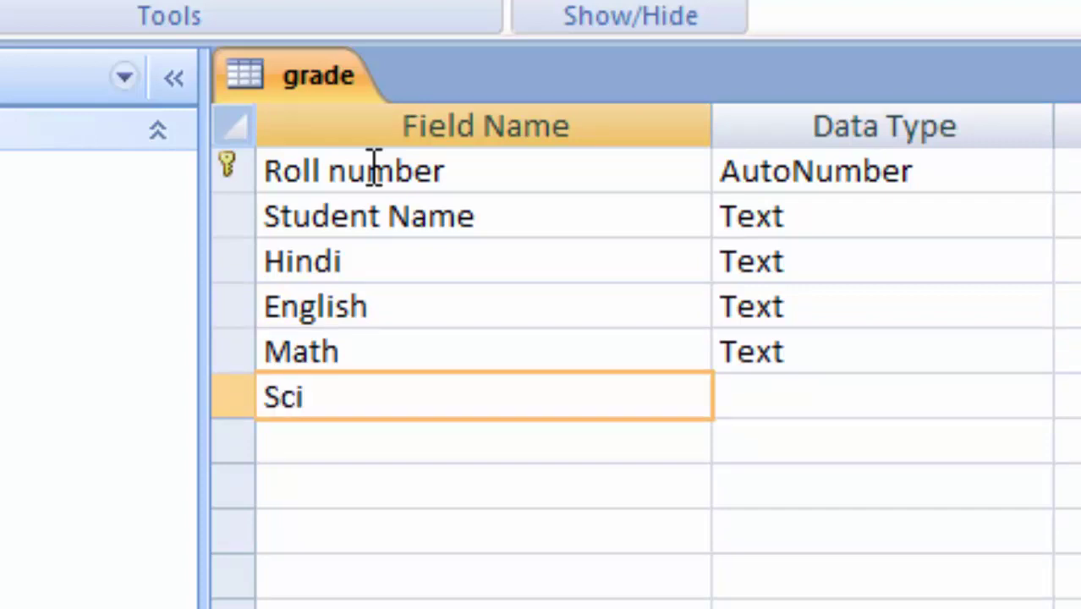
{"action": "type", "text": "ence"}
{"action": "key", "text": "Tab"}
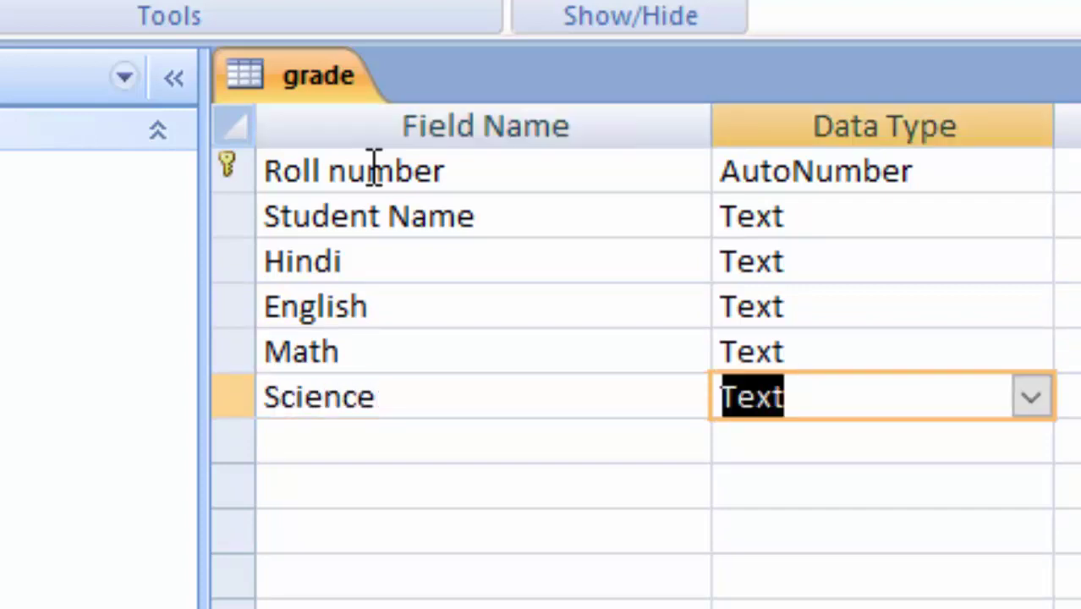
{"action": "key", "text": "Tab"}
{"action": "key", "text": "Tab"}
{"action": "type", "text": "Ss"}
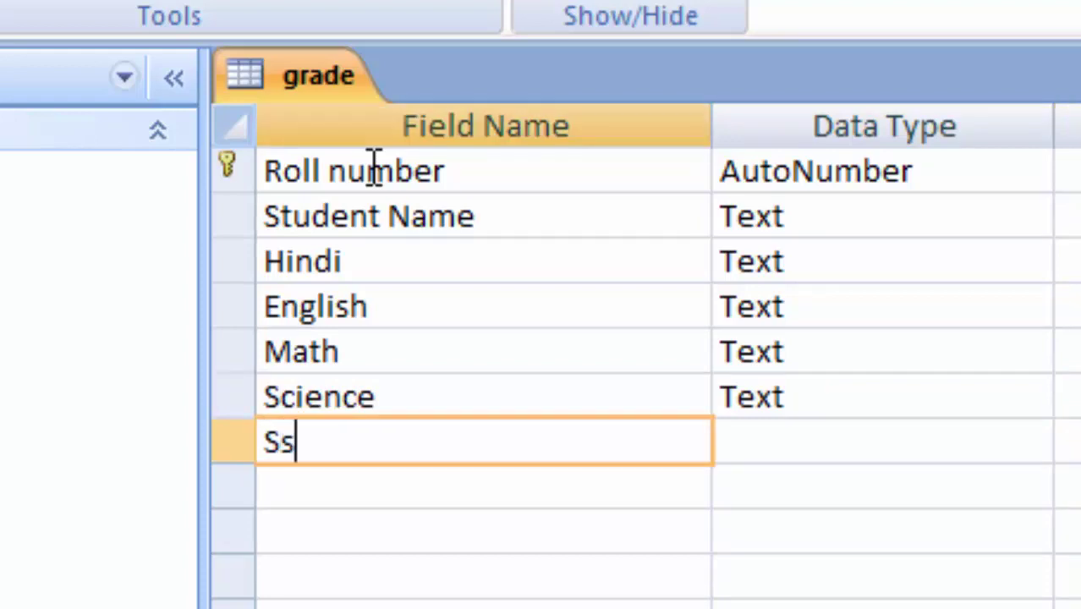
{"action": "key", "text": "Tab"}
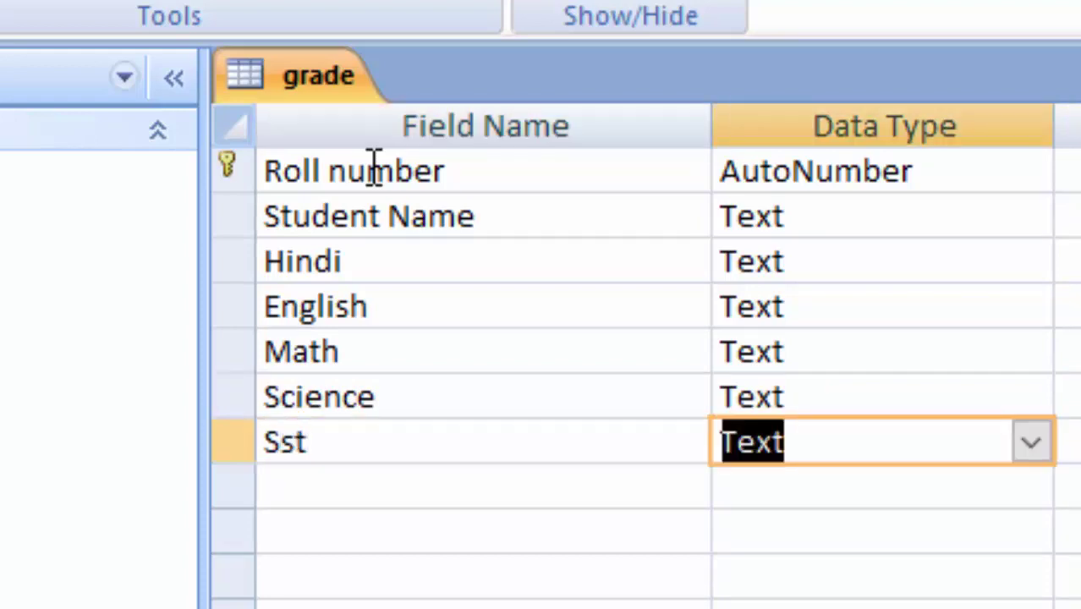
{"action": "key", "text": "Tab"}
{"action": "key", "text": "Tab"}
{"action": "type", "text": "D"}
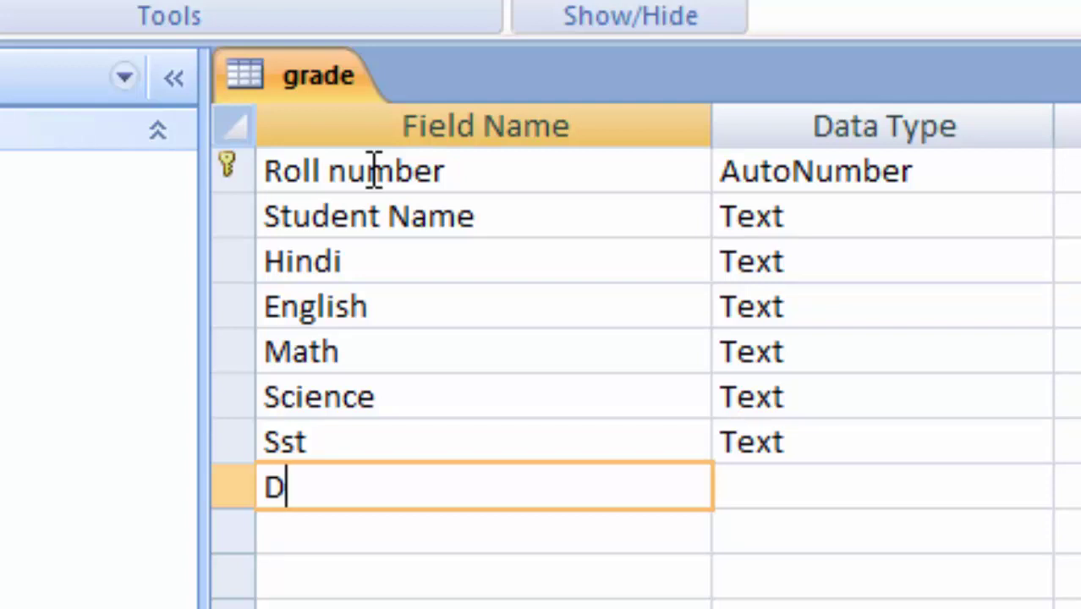
{"action": "type", "text": "rawing"}
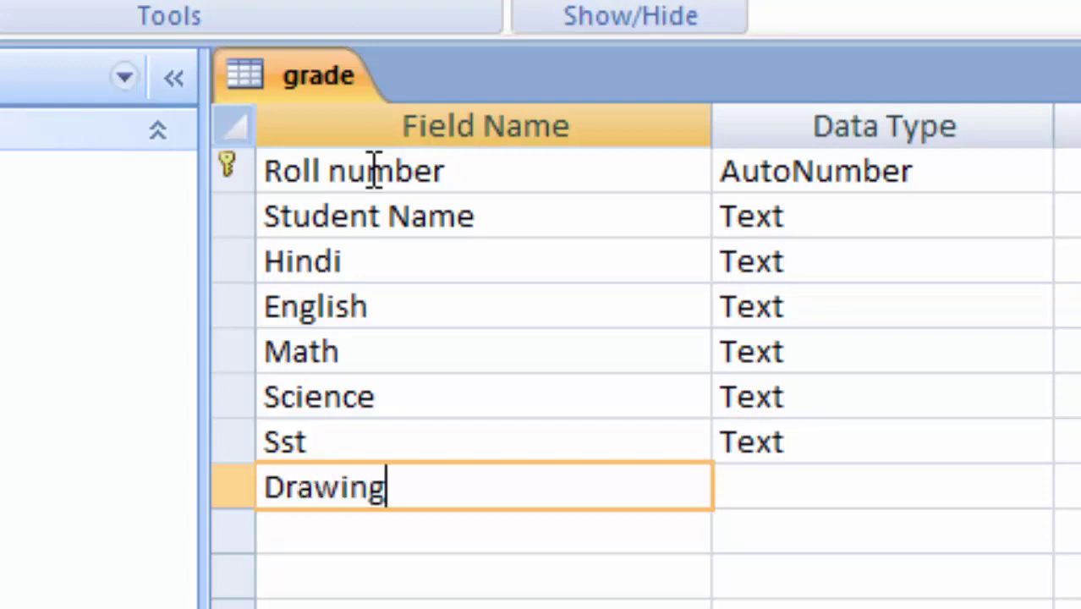
{"action": "key", "text": "Tab"}
{"action": "key", "text": "Tab"}
{"action": "key", "text": "Tab"}
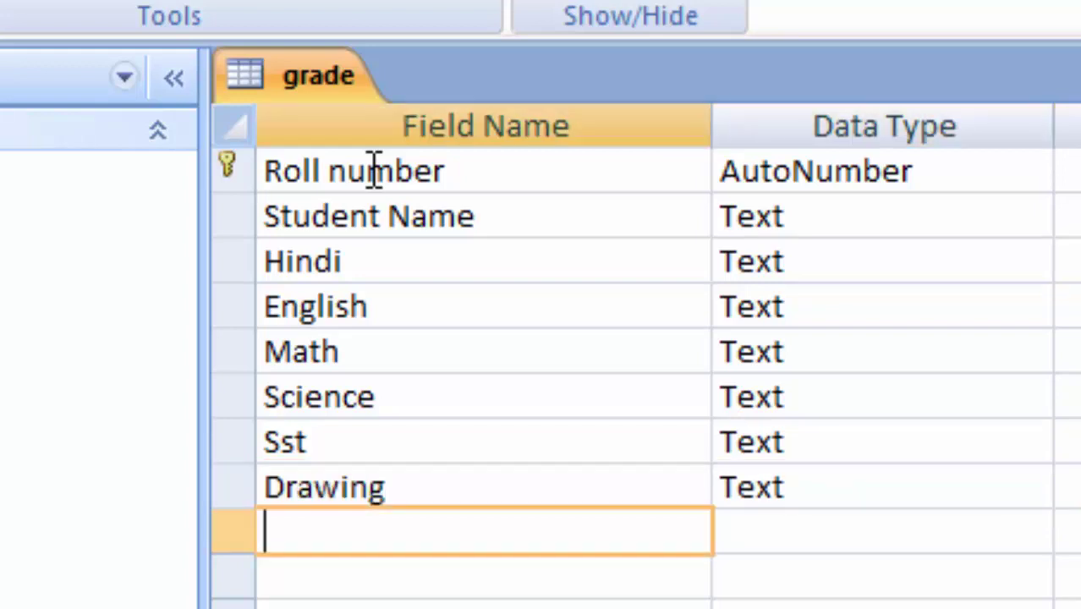
- Add Obtained Marks and Average fields, setting Average's data type back to Text
{"action": "type", "text": "Obt"}
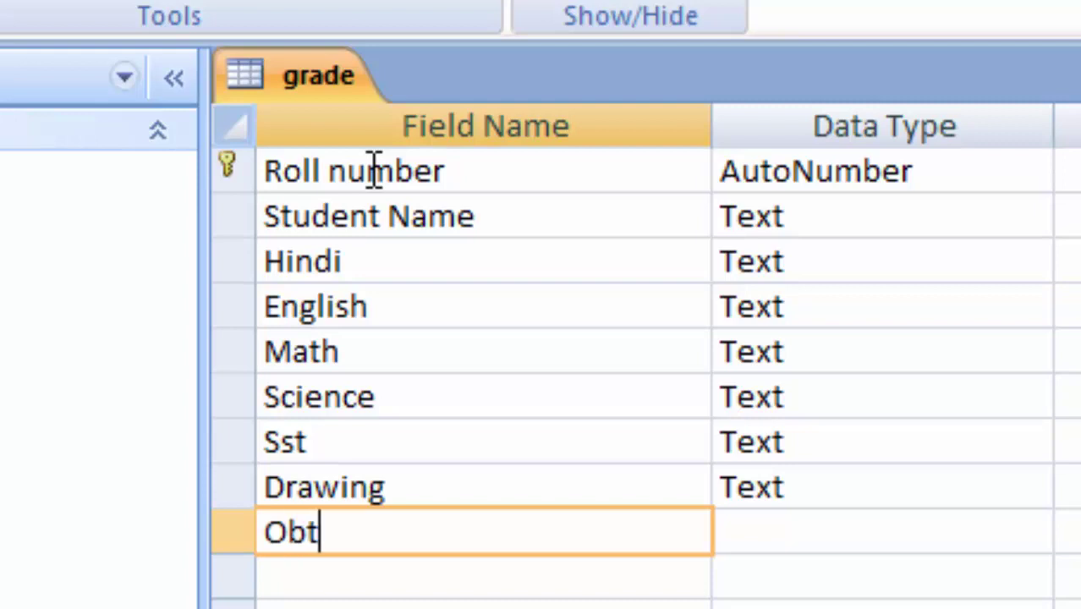
{"action": "type", "text": "ained "}
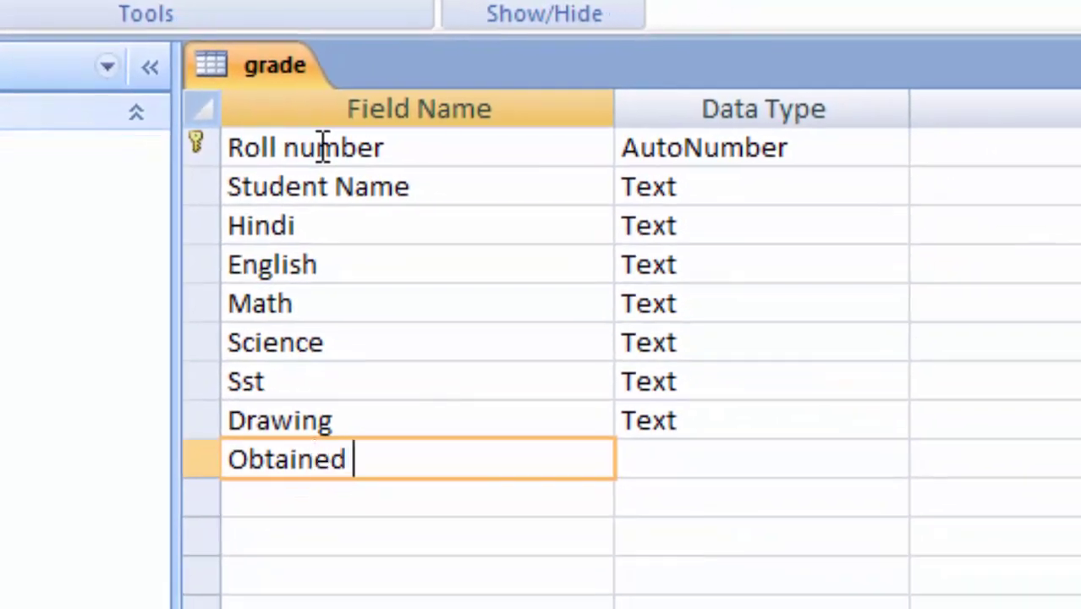
{"action": "type", "text": "Mark"}
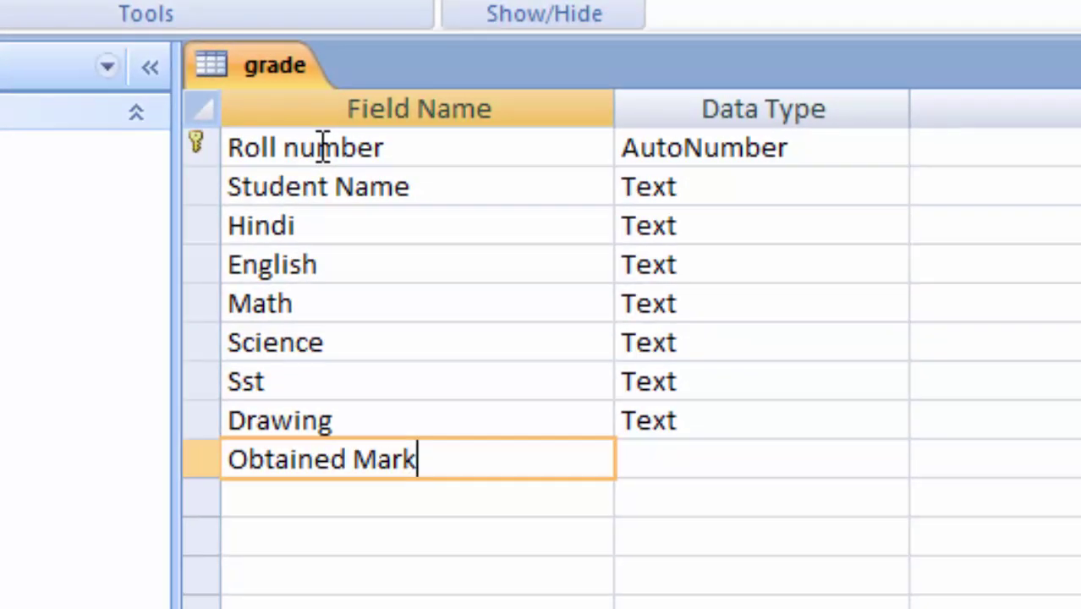
{"action": "key", "text": "Tab"}
{"action": "key", "text": "Tab"}
{"action": "key", "text": "Tab"}
{"action": "key", "text": "Tab"}
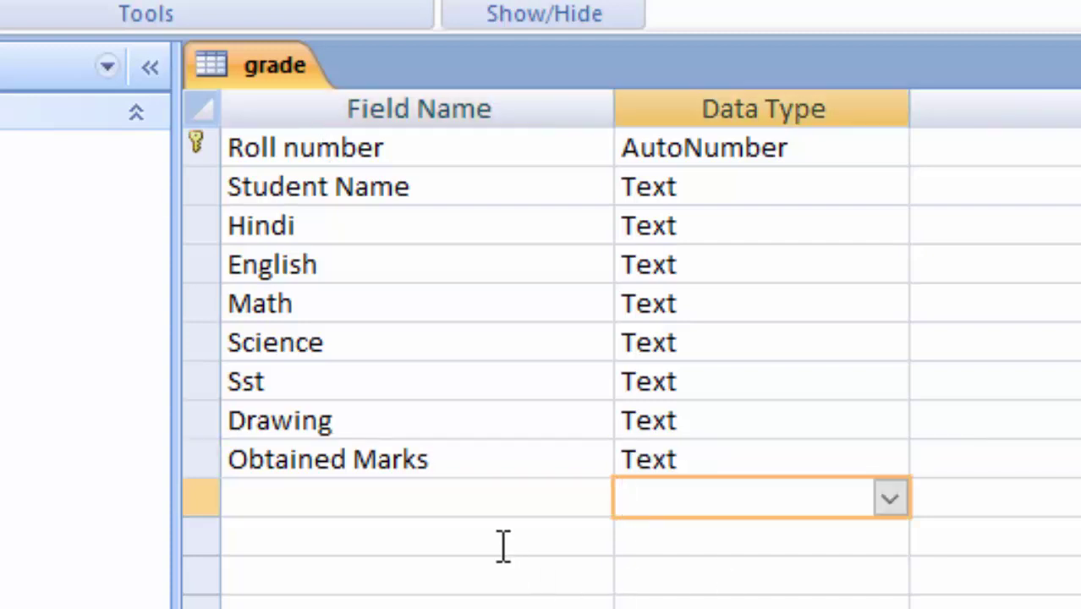
{"action": "left_click", "coordinate": [466, 496]}
{"action": "type", "text": "Average"}
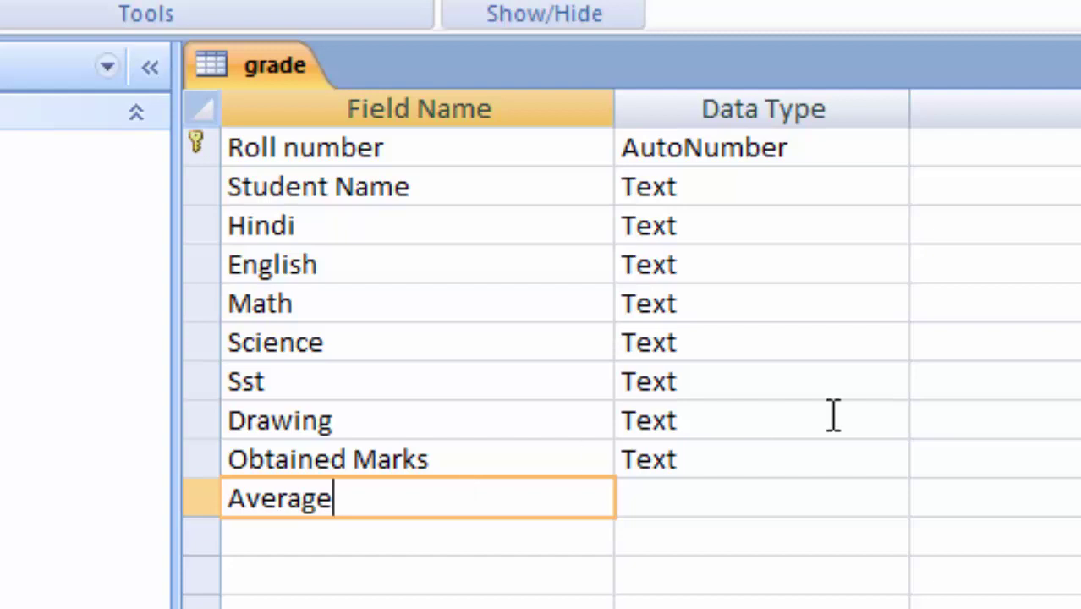
{"action": "double_click", "coordinate": [738, 501]}
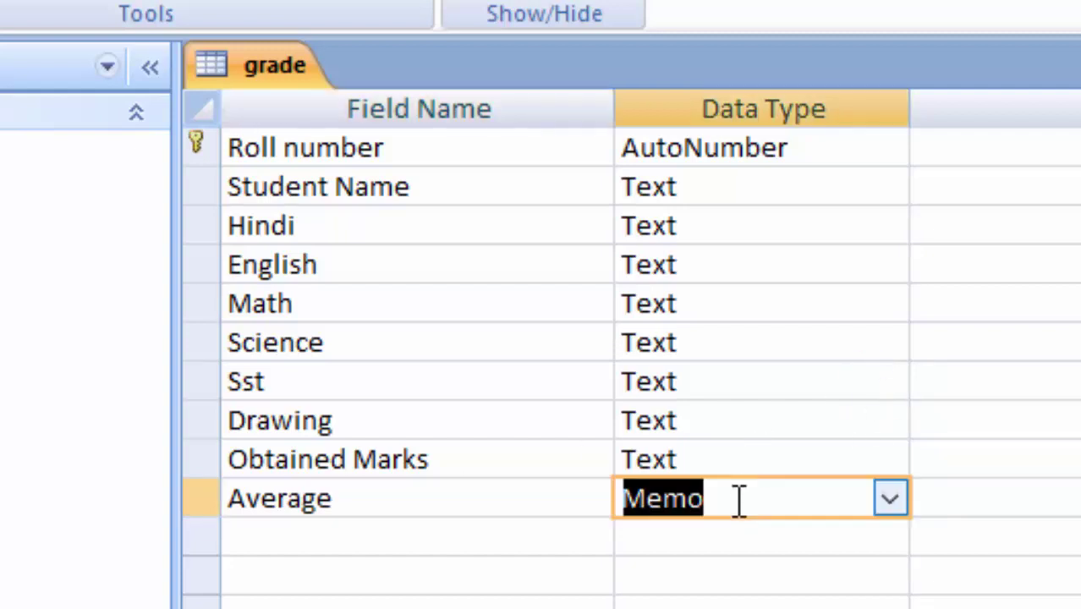
{"action": "left_click", "coordinate": [889, 506]}
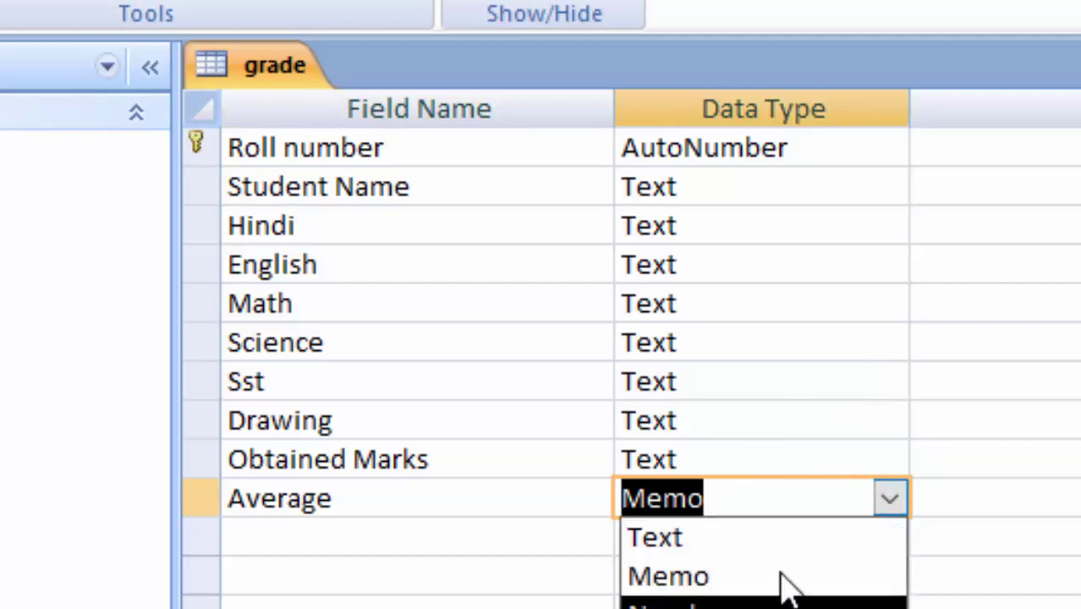
{"action": "left_click", "coordinate": [780, 538]}
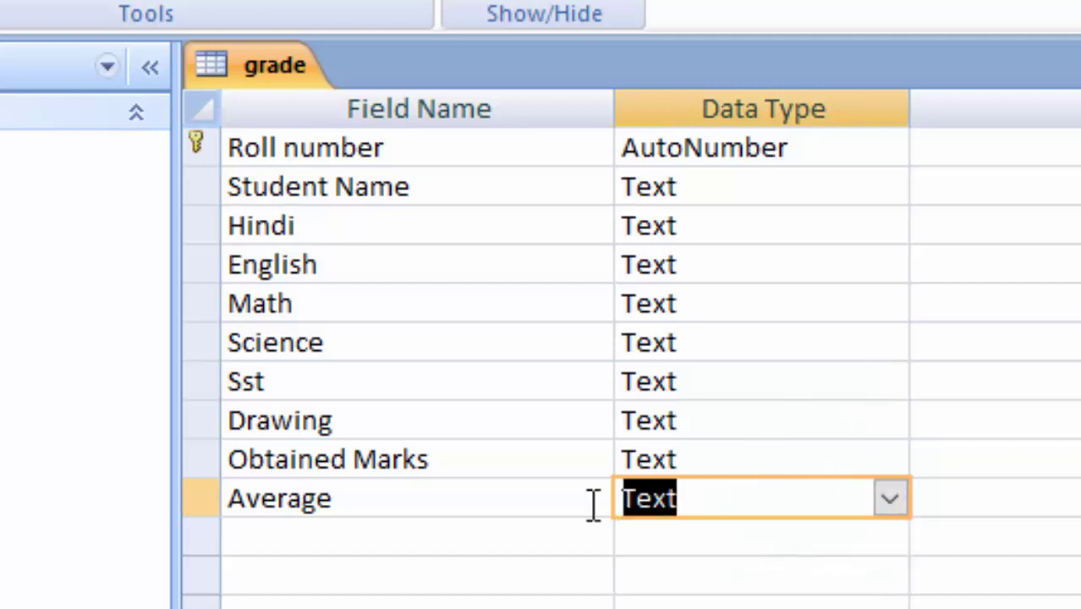
- Add a Grade field below Average
{"action": "left_click", "coordinate": [422, 535]}
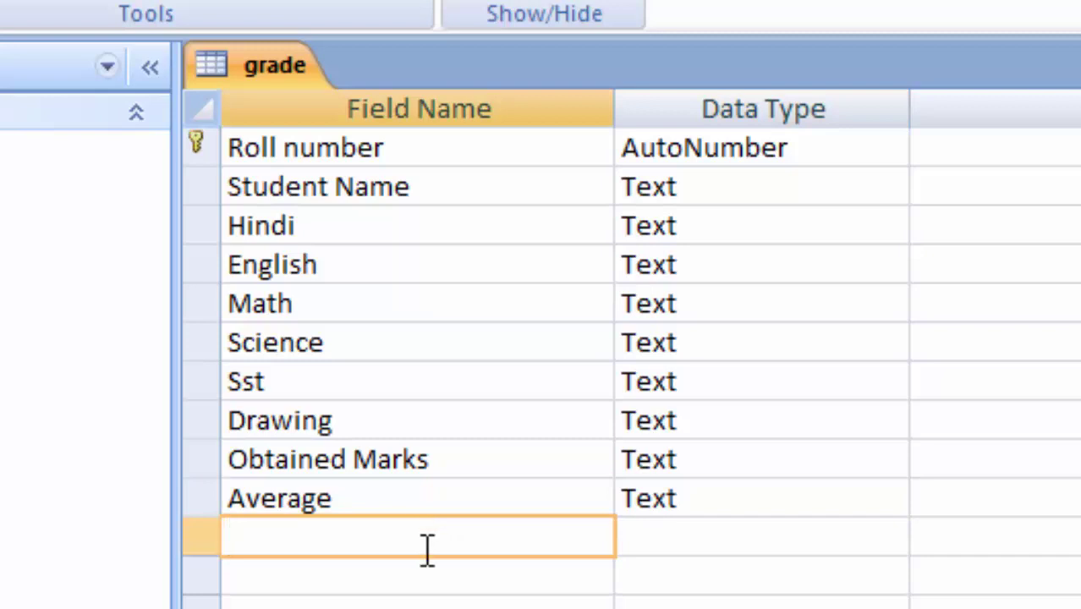
{"action": "type", "text": "Grade"}
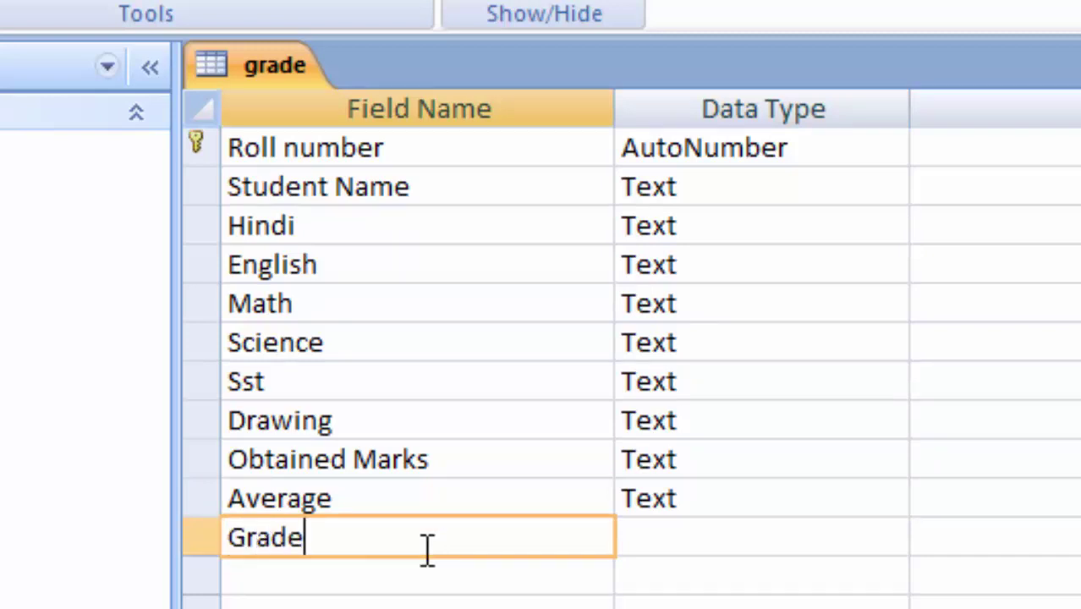
{"action": "key", "text": "Tab"}
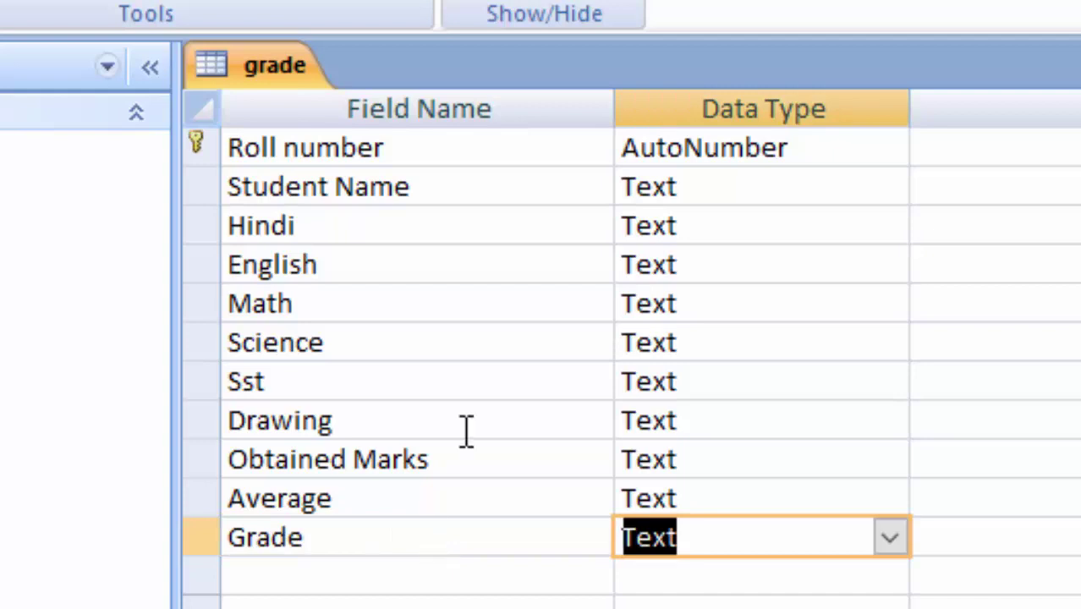
- Change Hindi, English, Math and Science to the Number data type
{"action": "left_click", "coordinate": [726, 222]}
{"action": "left_click", "coordinate": [889, 229]}
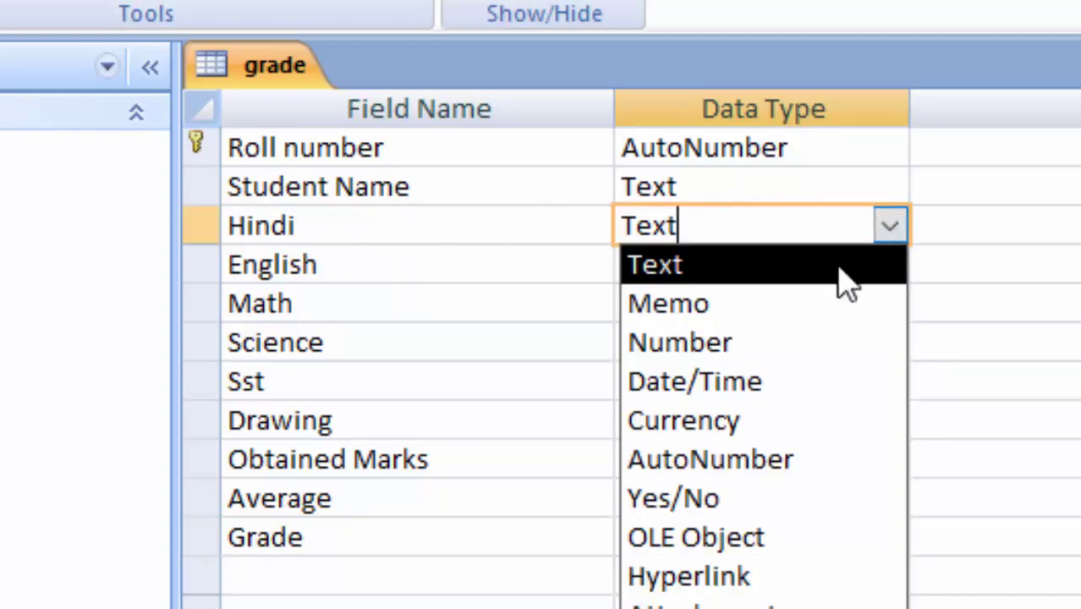
{"action": "left_click", "coordinate": [792, 343]}
{"action": "left_click", "coordinate": [821, 278]}
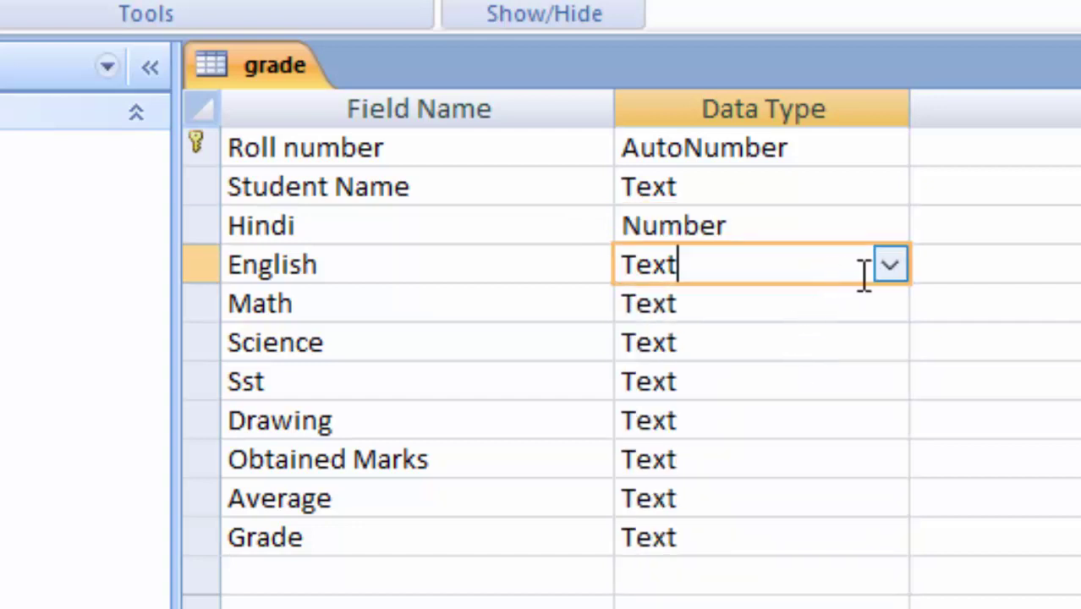
{"action": "left_click", "coordinate": [889, 265]}
{"action": "left_click", "coordinate": [825, 391]}
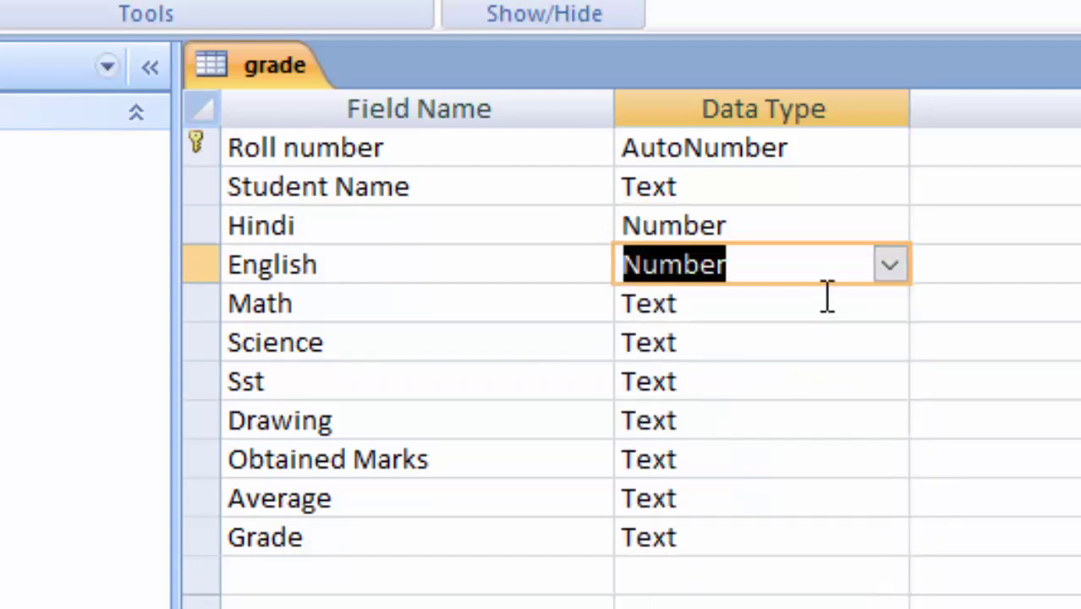
{"action": "left_click", "coordinate": [826, 298]}
{"action": "left_click", "coordinate": [888, 306]}
{"action": "left_click", "coordinate": [812, 428]}
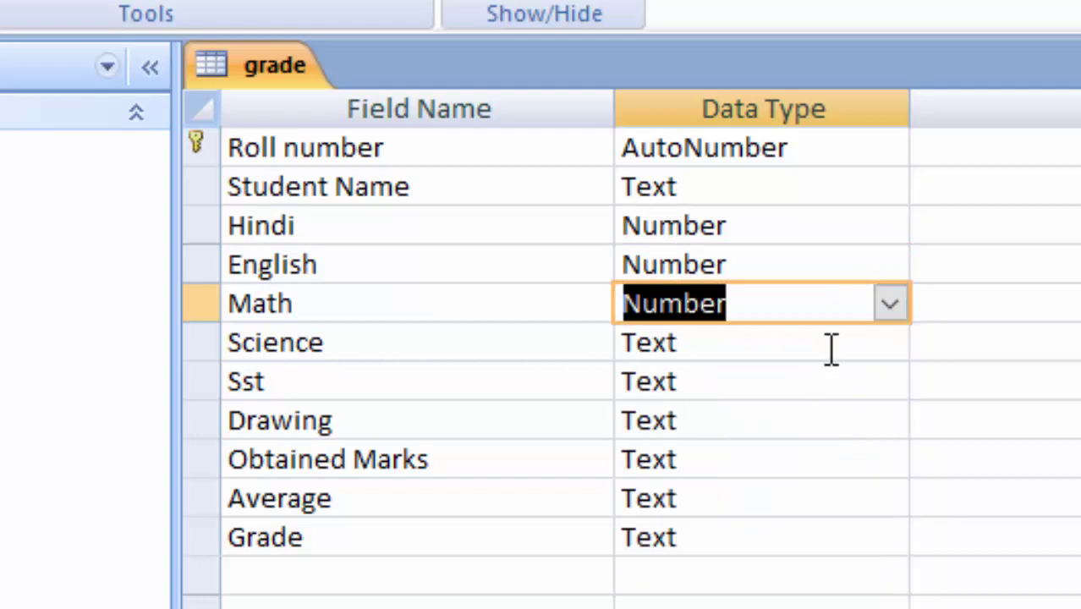
{"action": "left_click", "coordinate": [830, 347]}
{"action": "left_click", "coordinate": [888, 347]}
{"action": "left_click", "coordinate": [802, 461]}
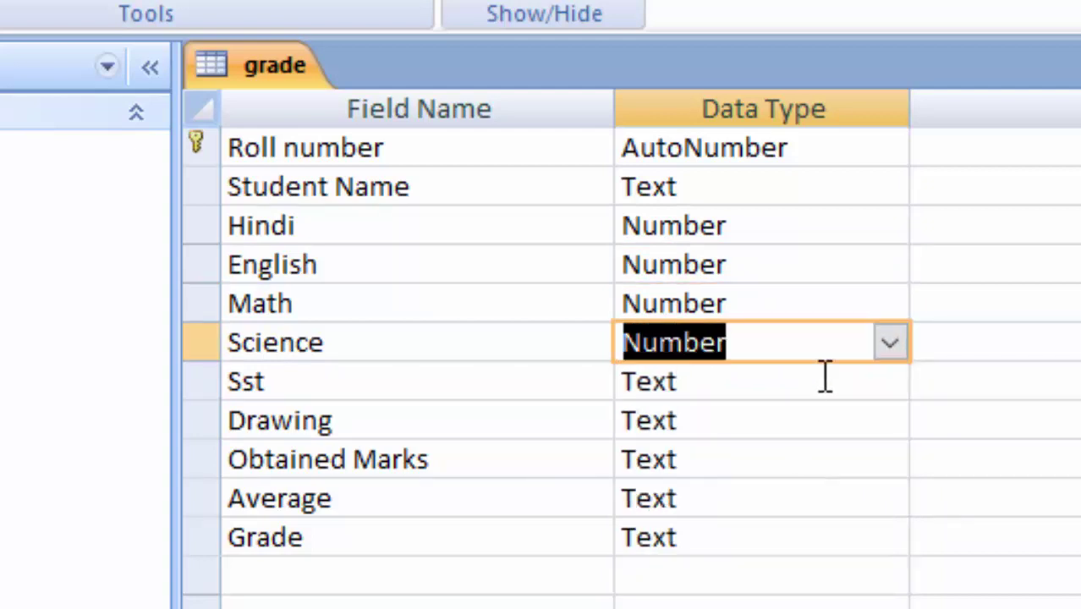
- Change Sst, Drawing, Obtained Marks, Average and Grade to the Number data type
{"action": "left_click", "coordinate": [826, 381]}
{"action": "left_click", "coordinate": [890, 383]}
{"action": "left_click", "coordinate": [813, 504]}
{"action": "left_click", "coordinate": [816, 423]}
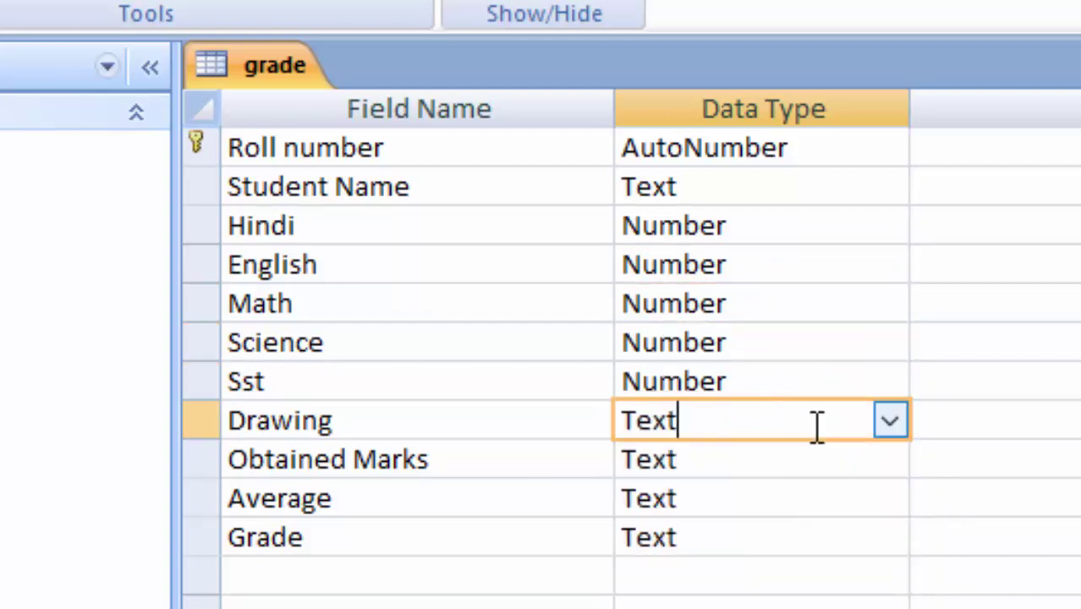
{"action": "left_click", "coordinate": [890, 420]}
{"action": "left_click", "coordinate": [774, 537]}
{"action": "left_click", "coordinate": [817, 474]}
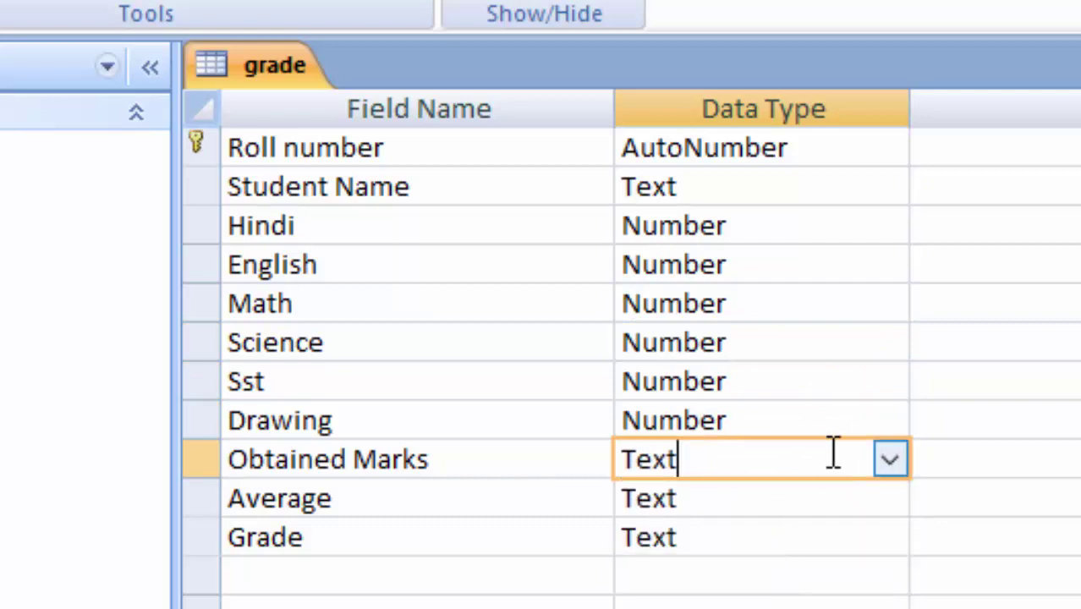
{"action": "left_click", "coordinate": [891, 459]}
{"action": "left_click", "coordinate": [778, 577]}
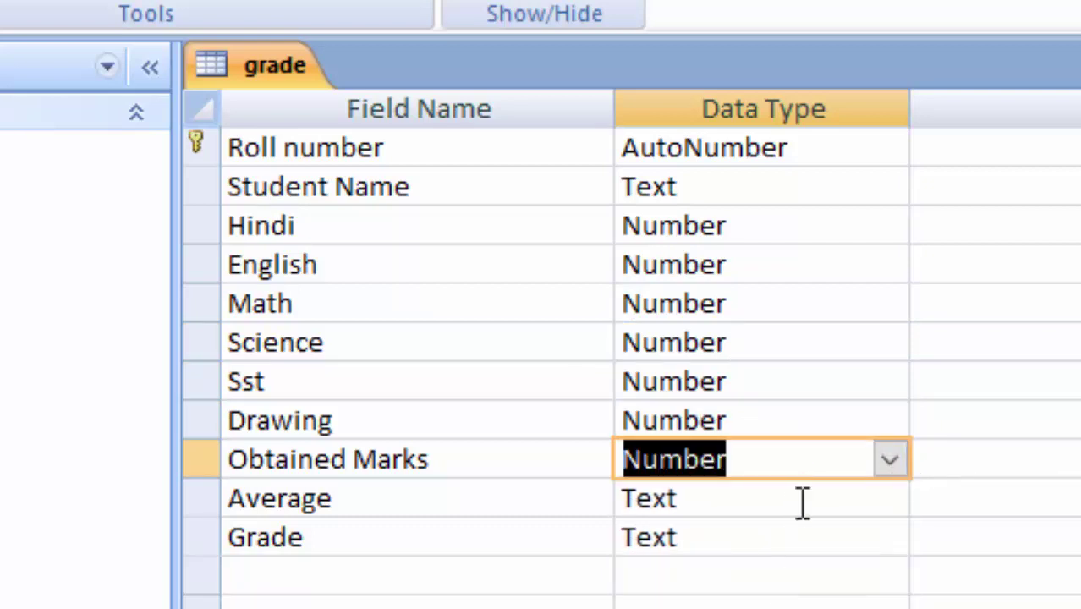
{"action": "left_click", "coordinate": [813, 501]}
{"action": "left_click", "coordinate": [888, 500]}
{"action": "left_click", "coordinate": [796, 602]}
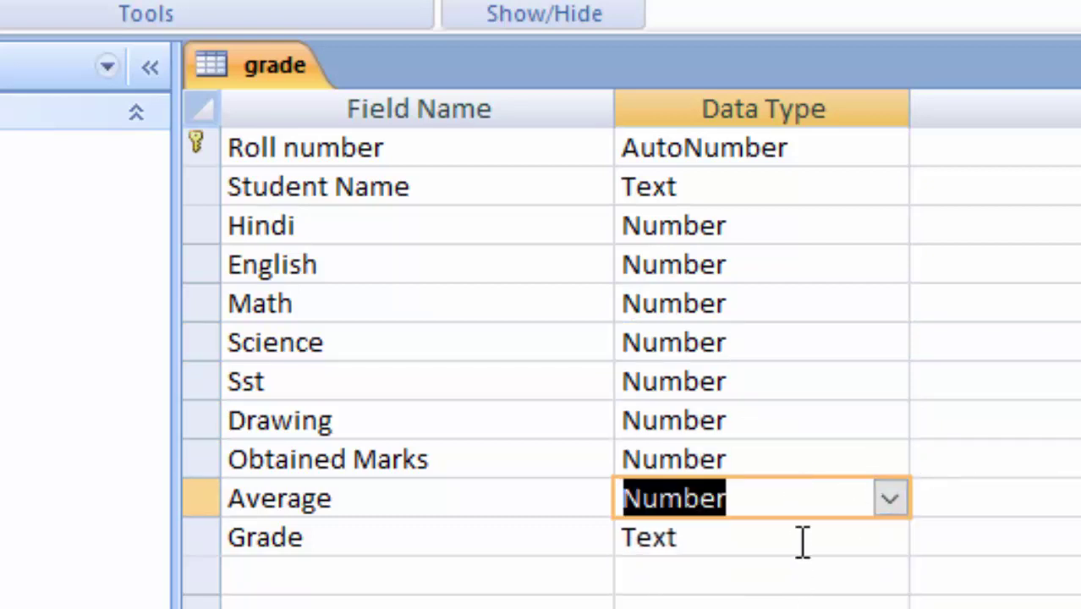
{"action": "left_click", "coordinate": [804, 538]}
{"action": "left_click", "coordinate": [889, 538]}
{"action": "left_click", "coordinate": [761, 606]}
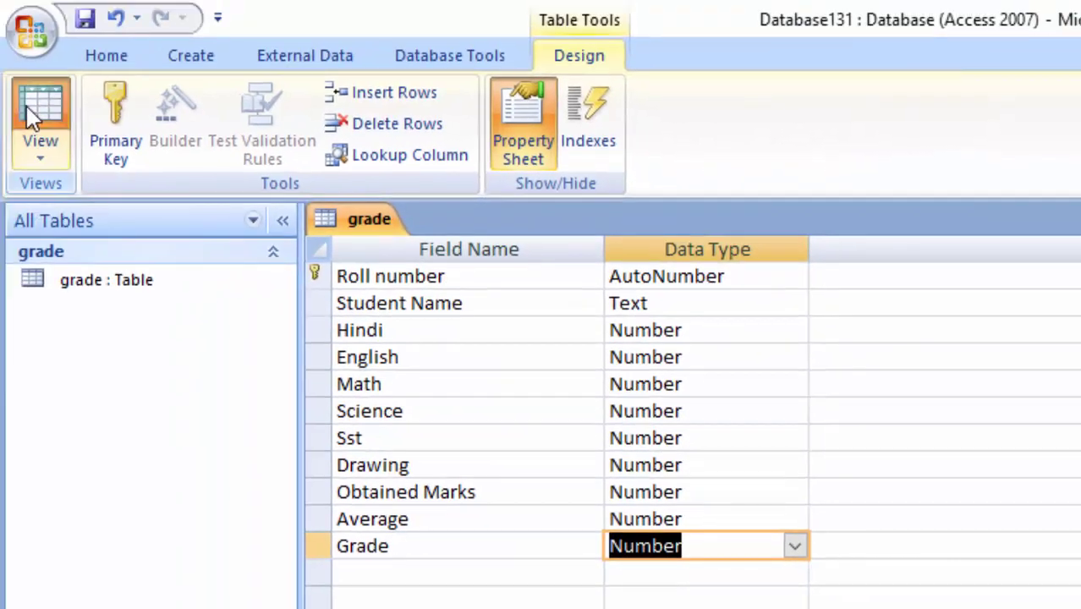
- Save the grade table and start a new query design containing the grade table
{"action": "left_click", "coordinate": [30, 108]}
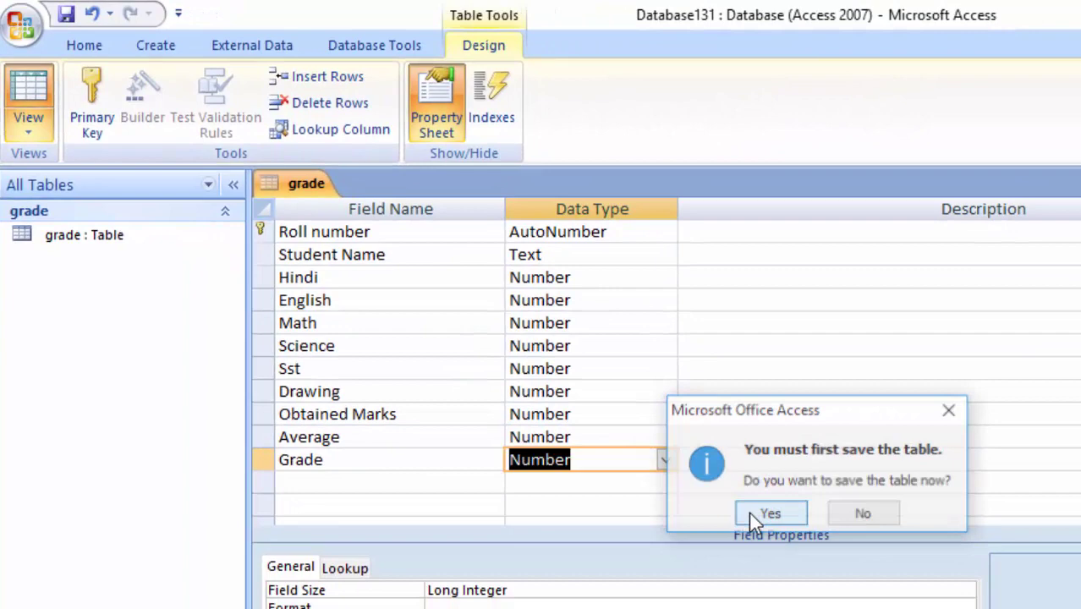
{"action": "left_click", "coordinate": [877, 583]}
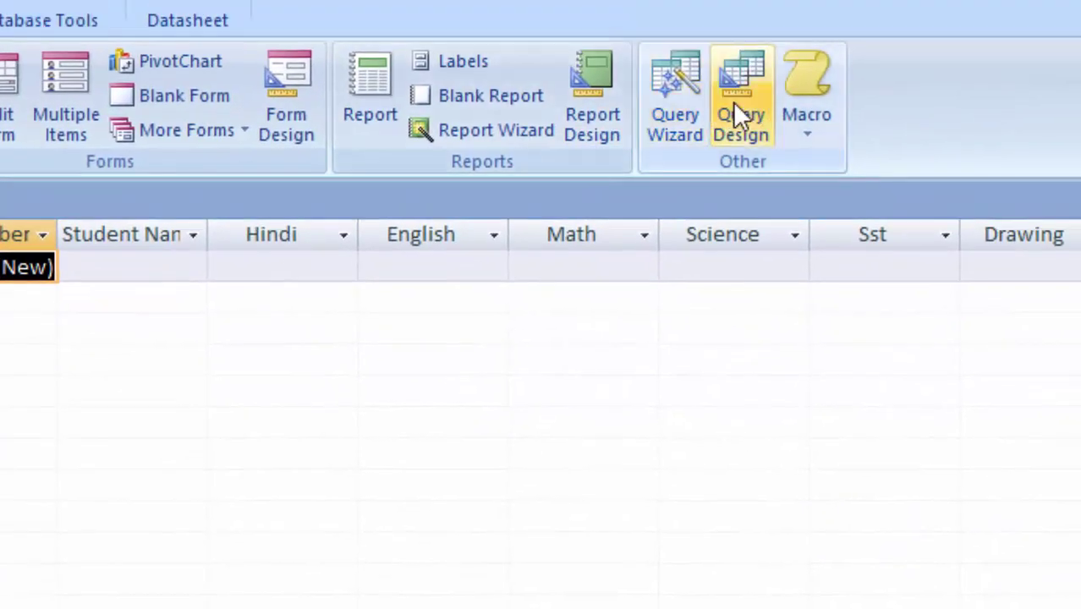
{"action": "left_click", "coordinate": [735, 102]}
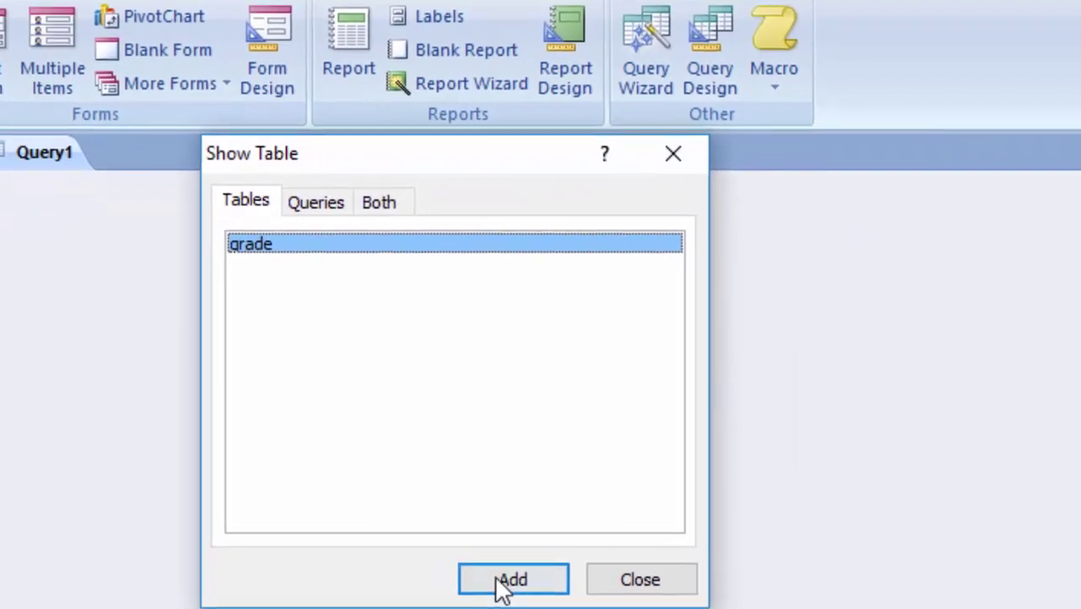
{"action": "left_click", "coordinate": [535, 532]}
{"action": "left_click", "coordinate": [652, 533]}
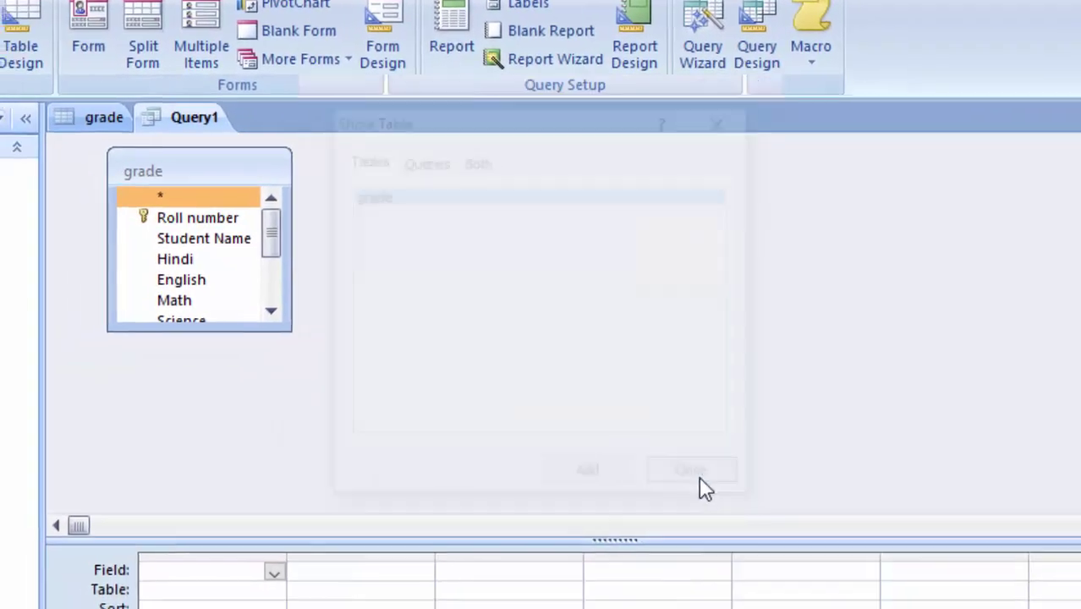
- Put Roll number, Student Name, Hindi and English into the first query columns
{"action": "double_click", "coordinate": [129, 243]}
{"action": "double_click", "coordinate": [129, 243]}
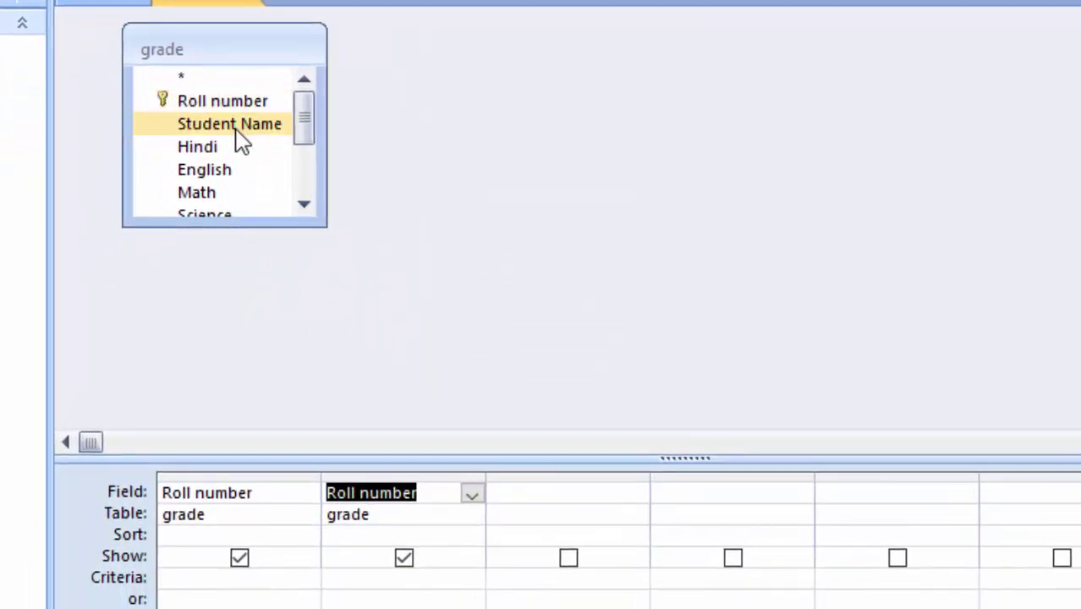
{"action": "left_click", "coordinate": [466, 506]}
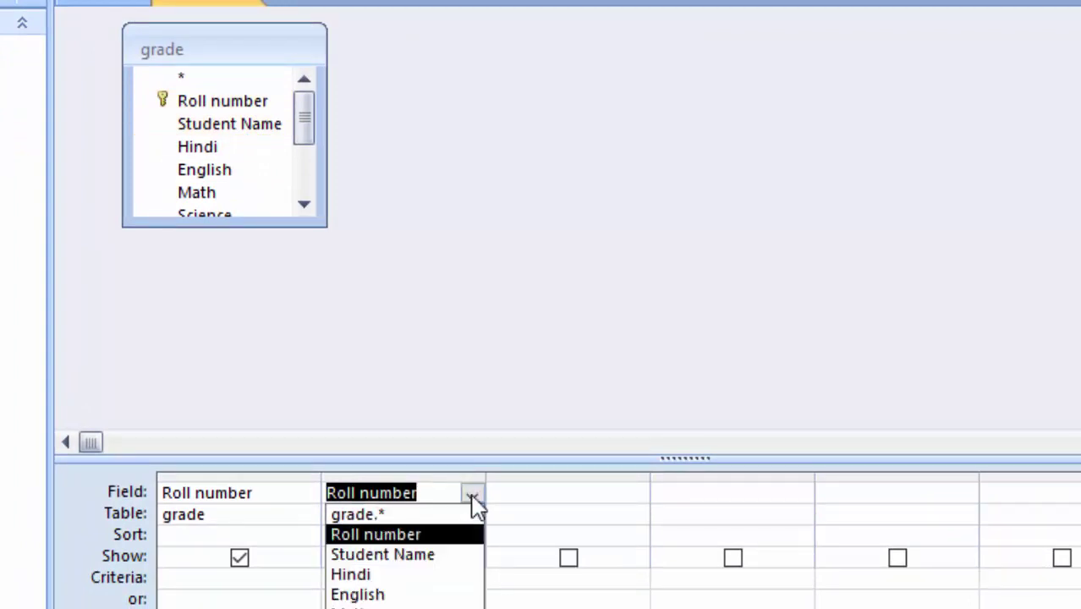
{"action": "left_click", "coordinate": [439, 555]}
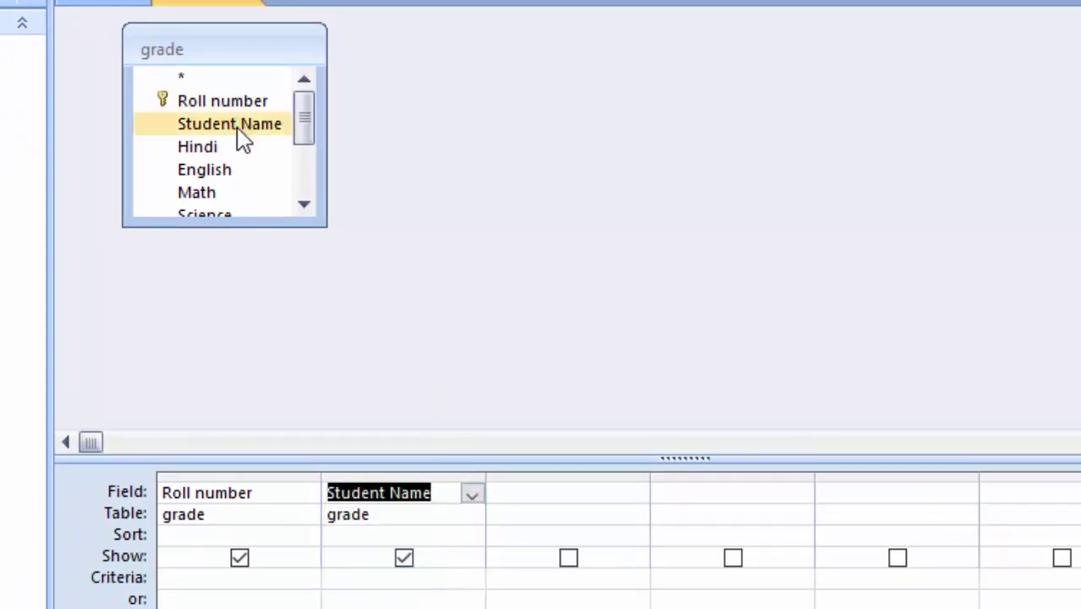
{"action": "double_click", "coordinate": [225, 149]}
{"action": "left_click", "coordinate": [224, 174]}
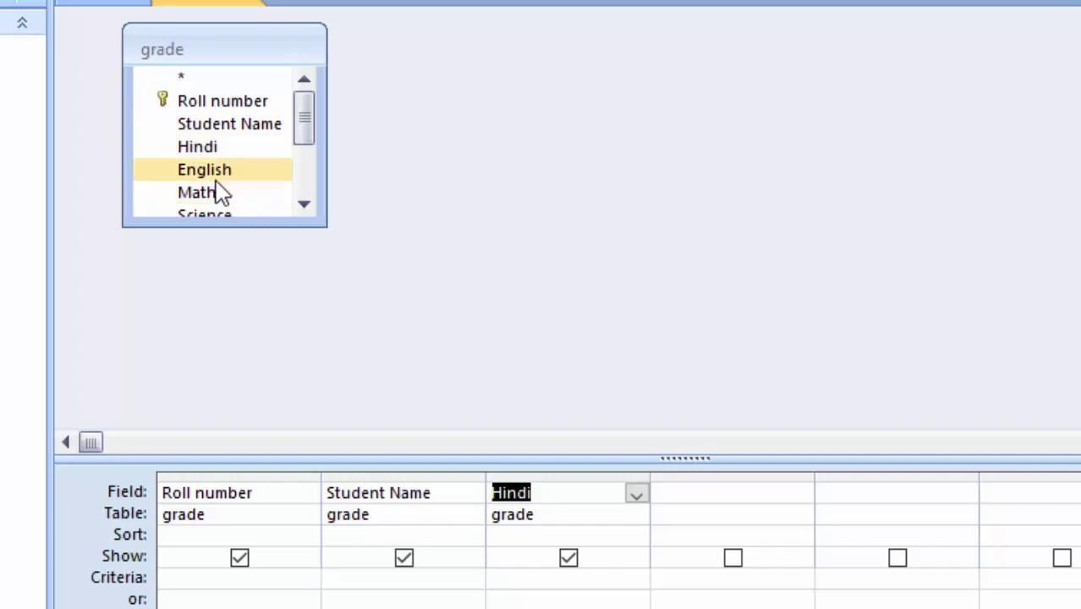
{"action": "triple_click", "coordinate": [233, 178]}
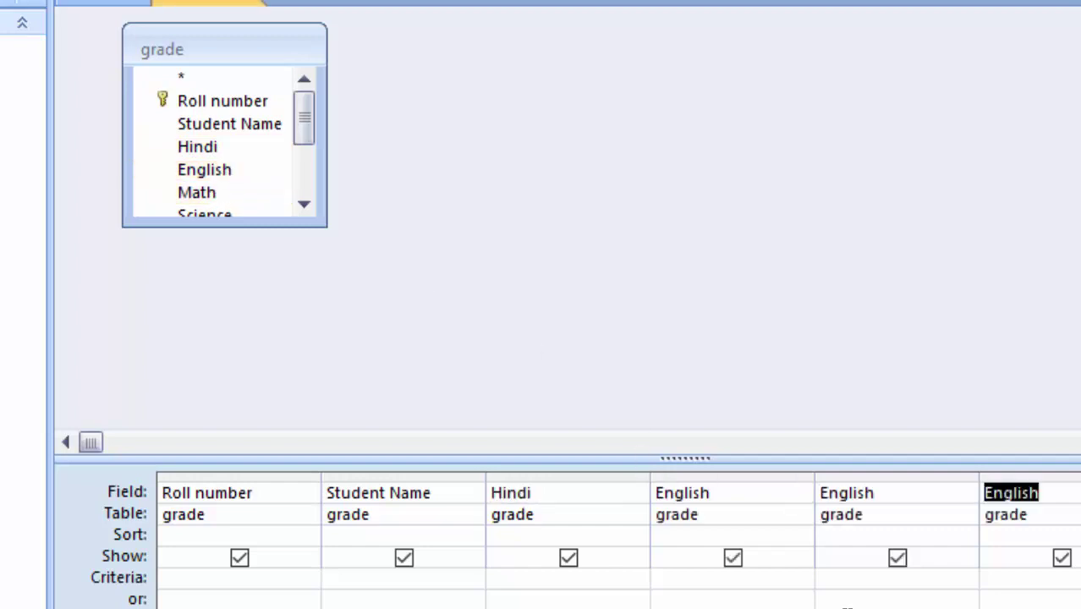
- Fill the next columns with Math, Science, Sst and Drawing
{"action": "left_click", "coordinate": [822, 456]}
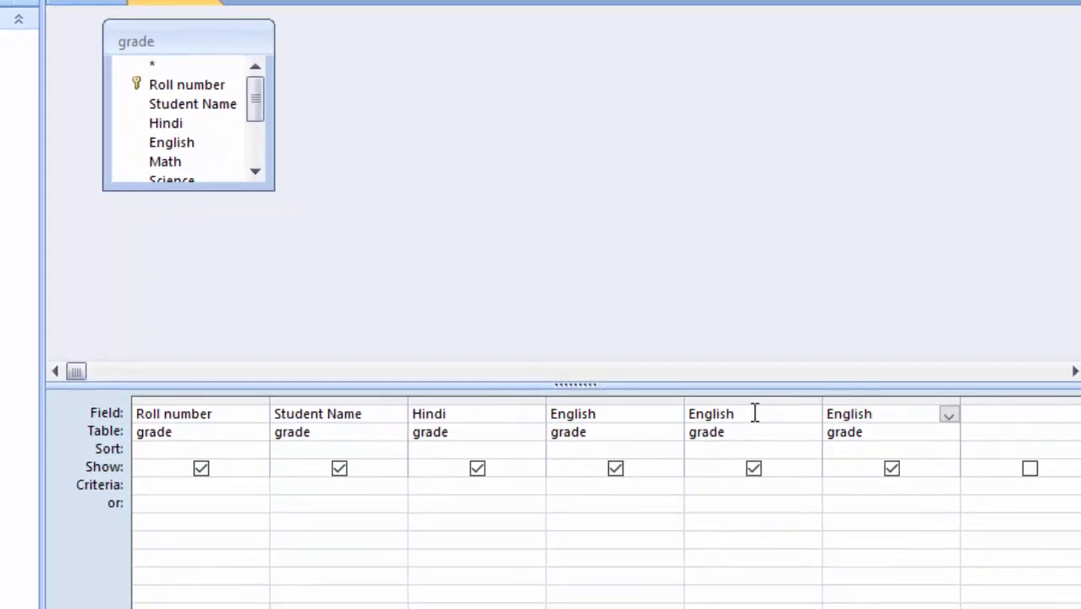
{"action": "left_click", "coordinate": [812, 417]}
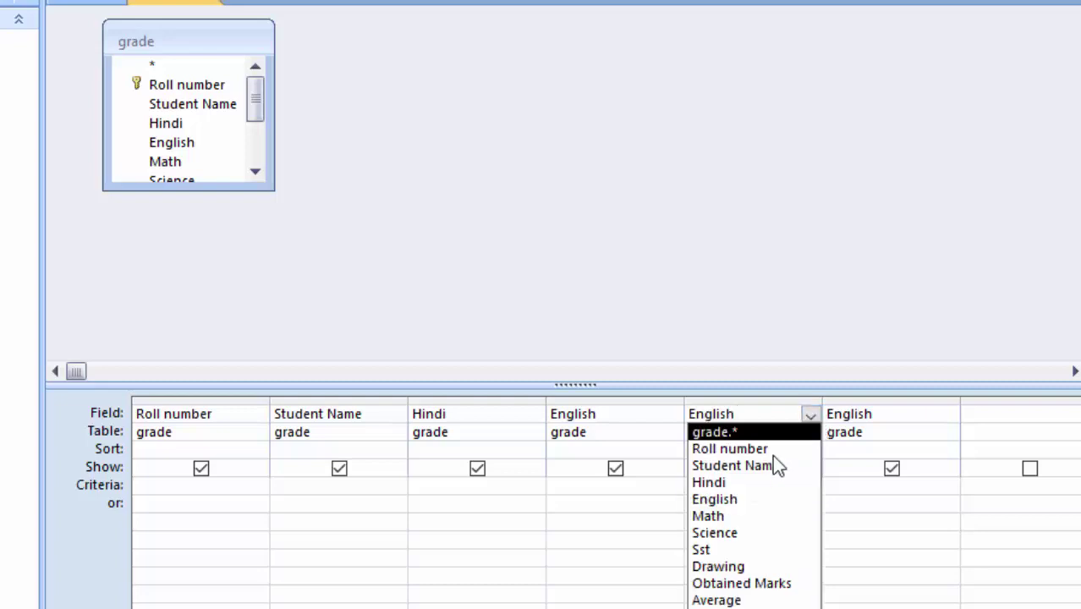
{"action": "left_click", "coordinate": [750, 516]}
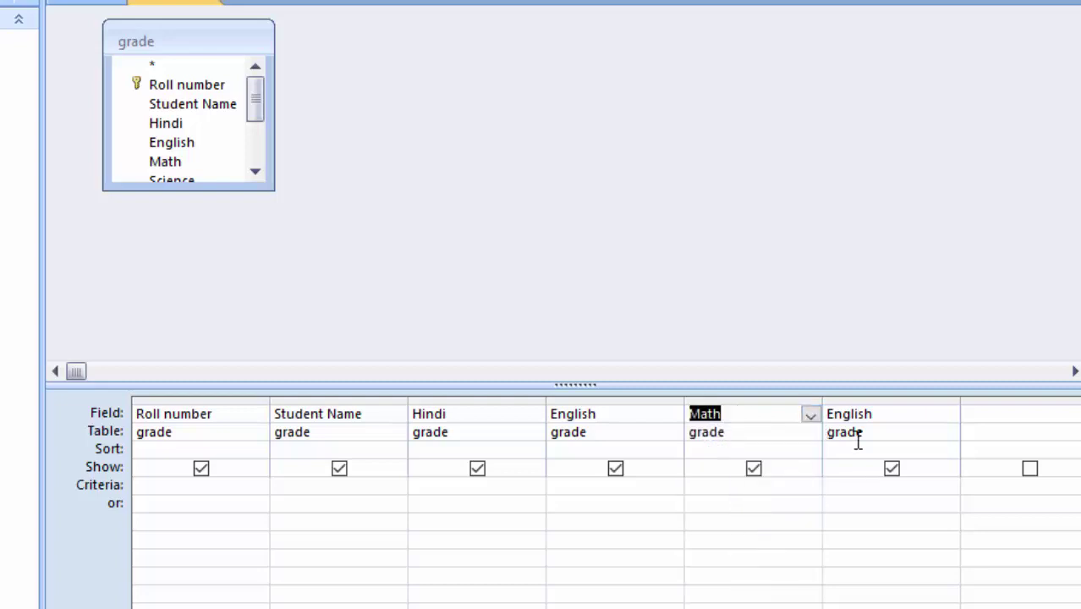
{"action": "key", "text": "Tab"}
{"action": "left_click", "coordinate": [948, 417]}
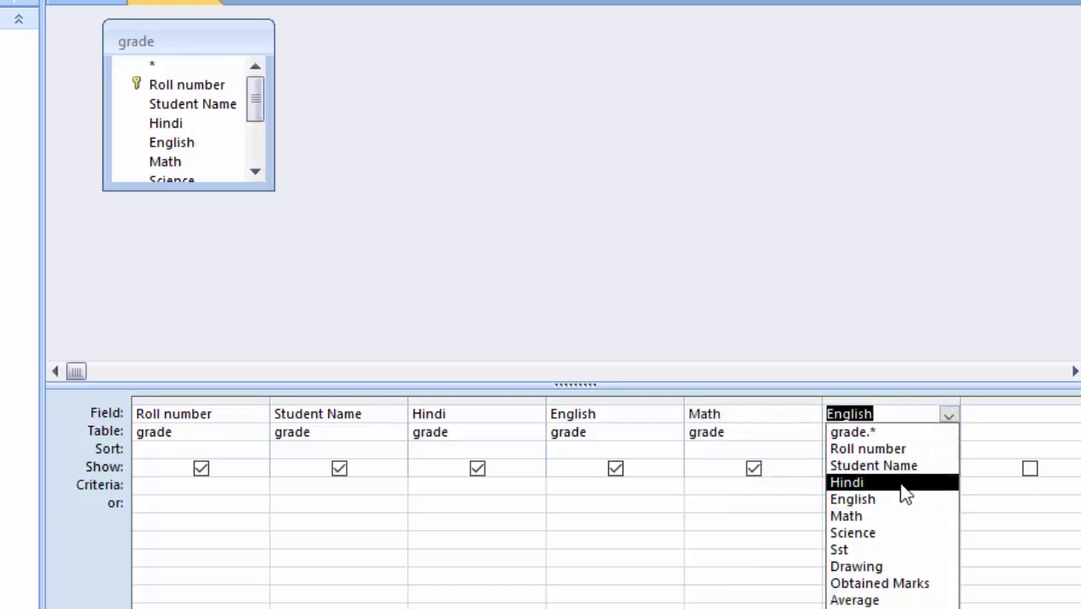
{"action": "left_click", "coordinate": [893, 534]}
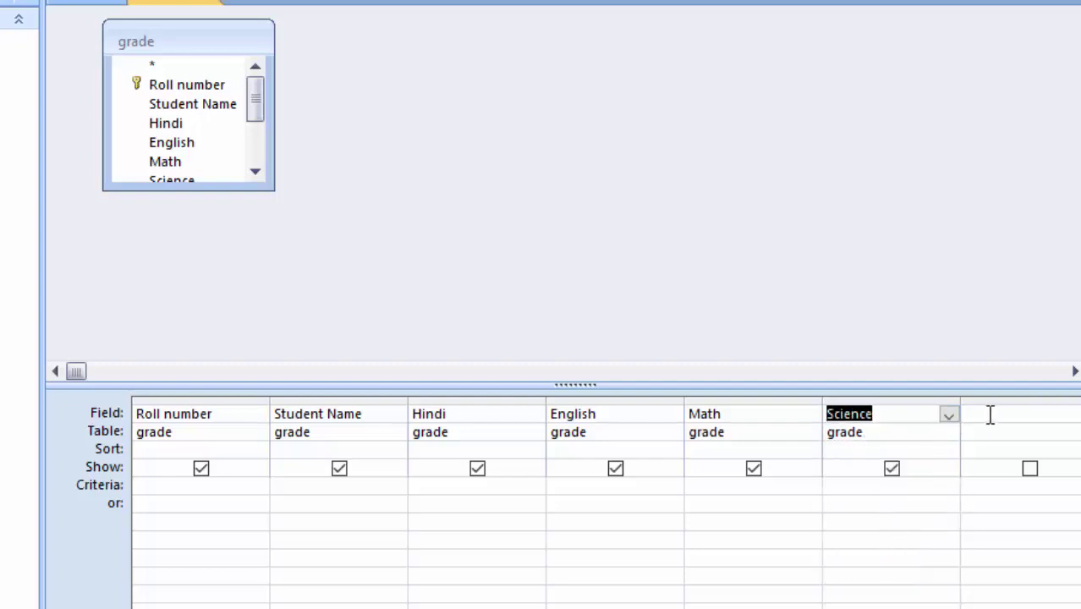
{"action": "key", "text": "Tab"}
{"action": "left_click", "coordinate": [949, 414]}
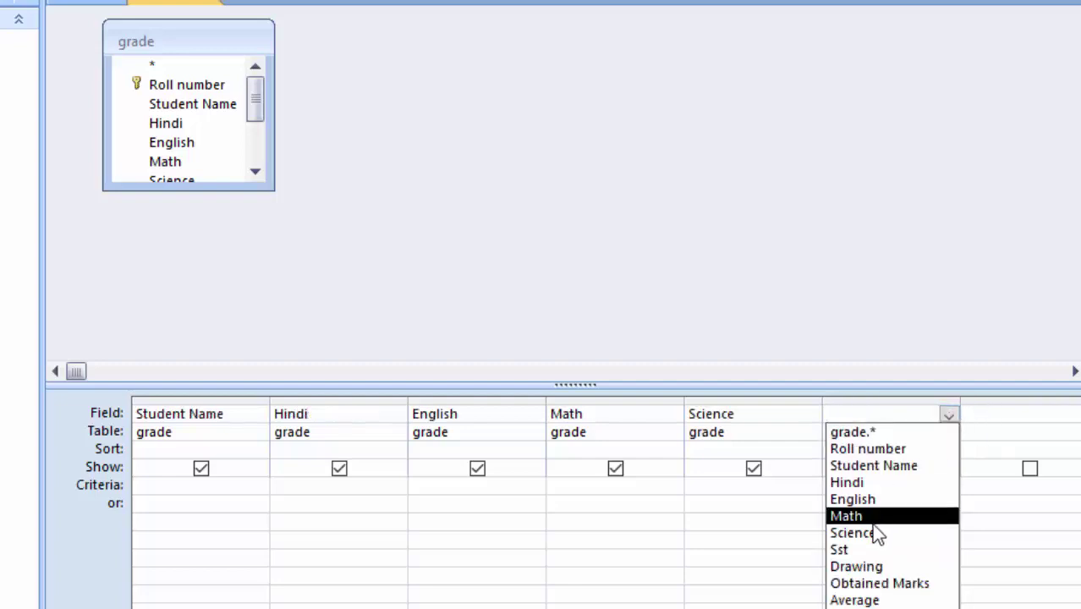
{"action": "left_click", "coordinate": [874, 549]}
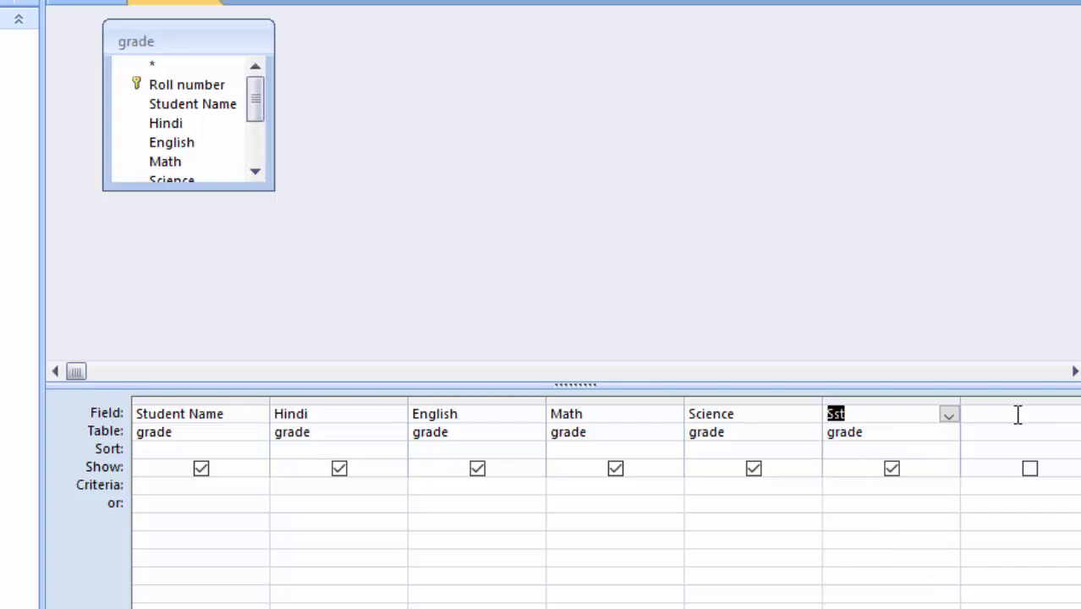
{"action": "key", "text": "Tab"}
{"action": "left_click", "coordinate": [948, 417]}
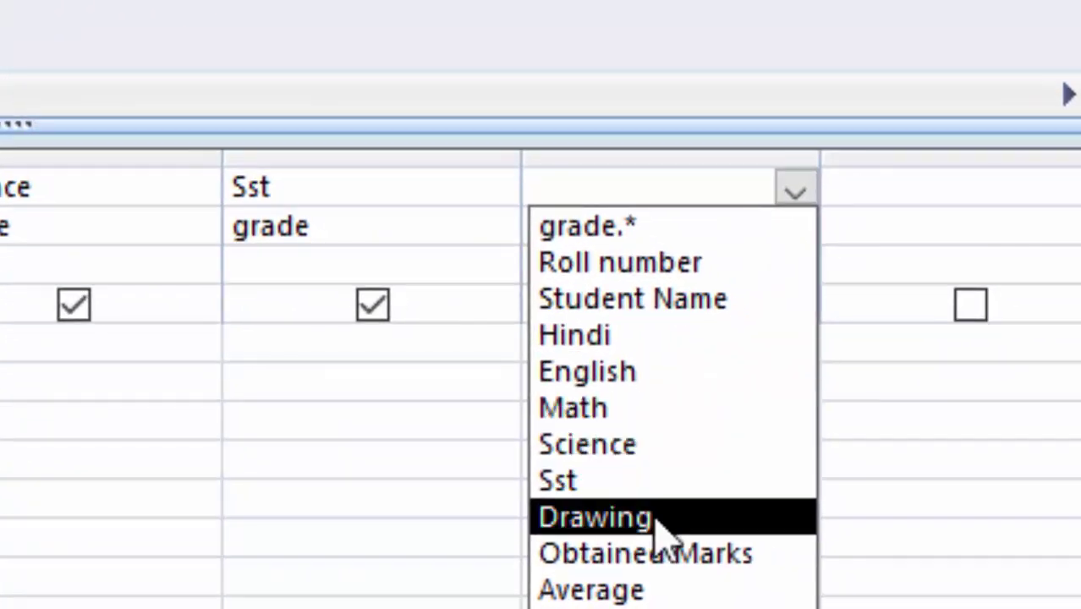
{"action": "left_click", "coordinate": [658, 517]}
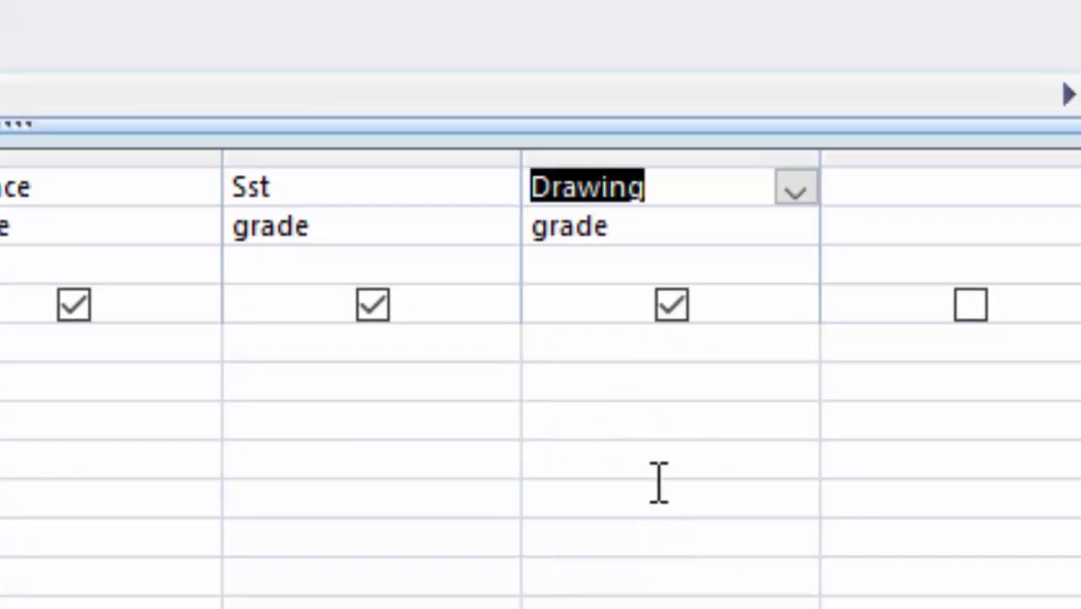
- Add Obtained Marks, Average and Grade as the last query columns
{"action": "left_click", "coordinate": [886, 186]}
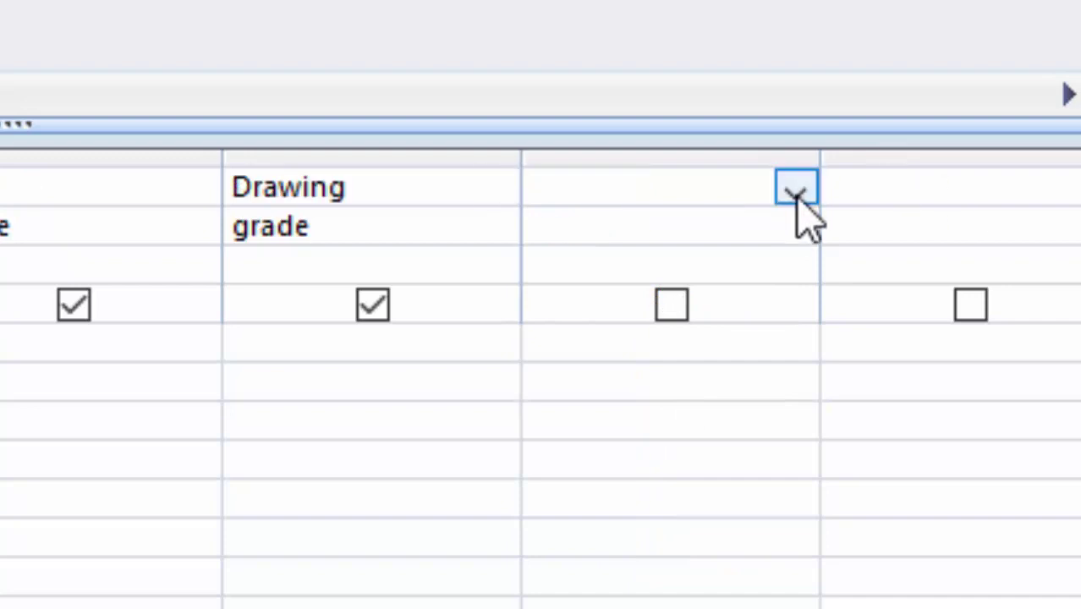
{"action": "left_click", "coordinate": [796, 193]}
{"action": "left_click", "coordinate": [685, 556]}
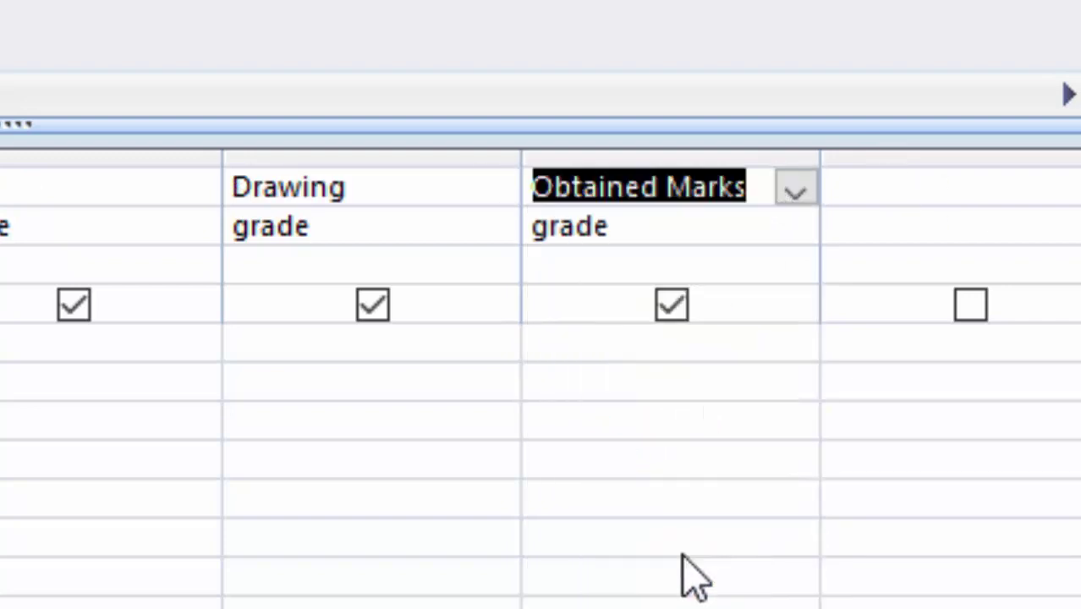
{"action": "left_click", "coordinate": [876, 188]}
{"action": "left_click", "coordinate": [795, 193]}
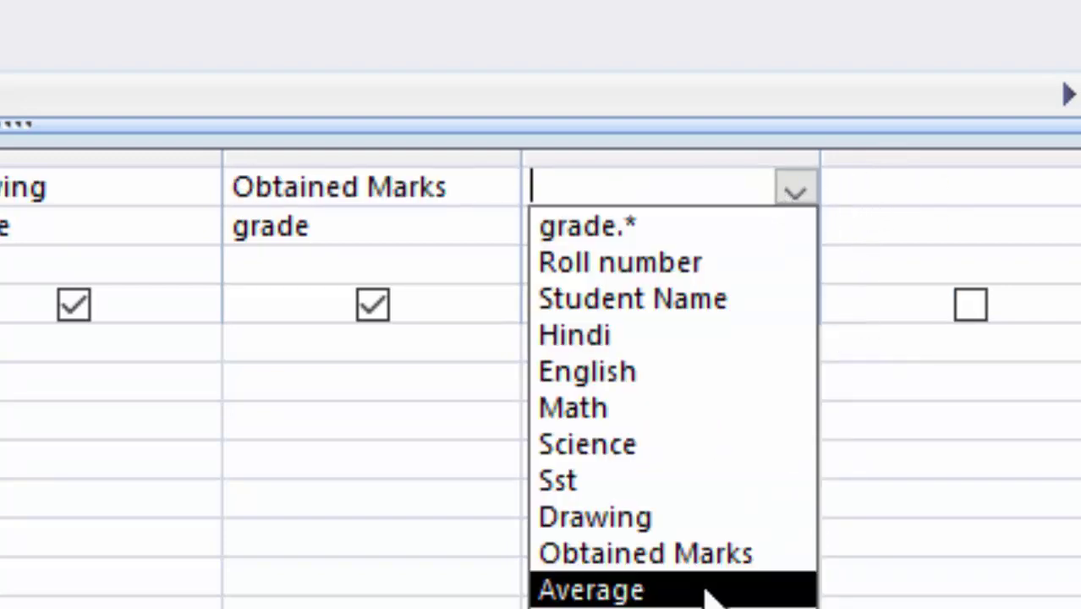
{"action": "left_click", "coordinate": [707, 586]}
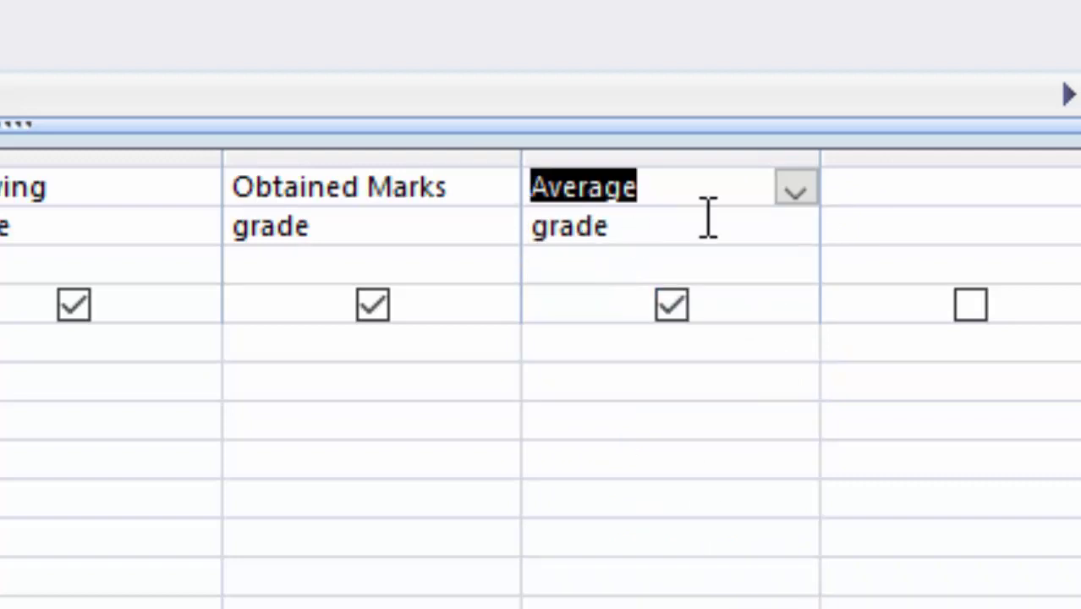
{"action": "left_click", "coordinate": [918, 181]}
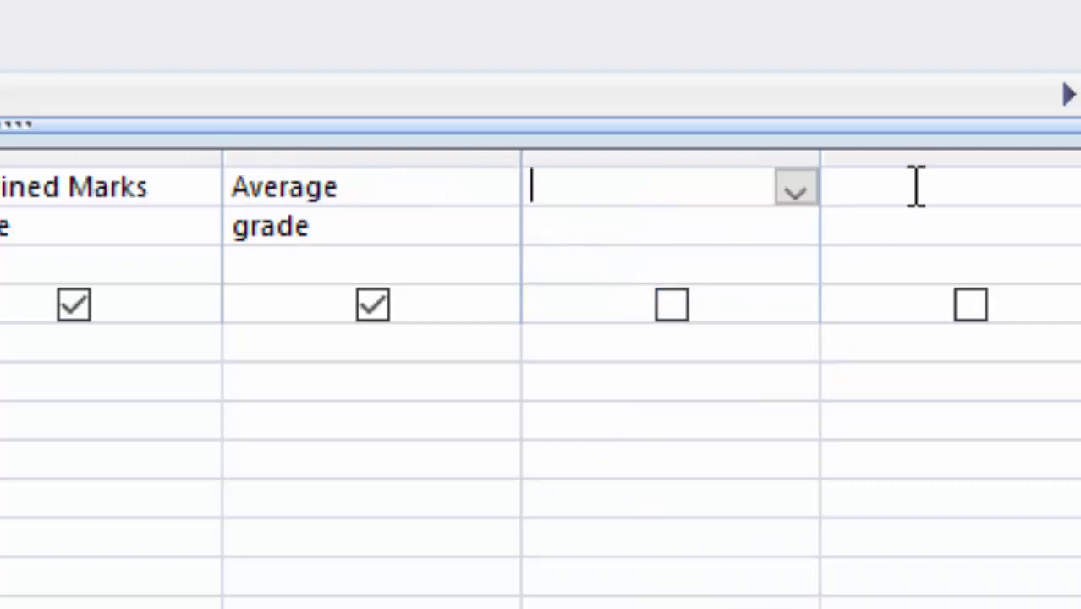
{"action": "left_click", "coordinate": [795, 192]}
{"action": "left_click", "coordinate": [616, 602]}
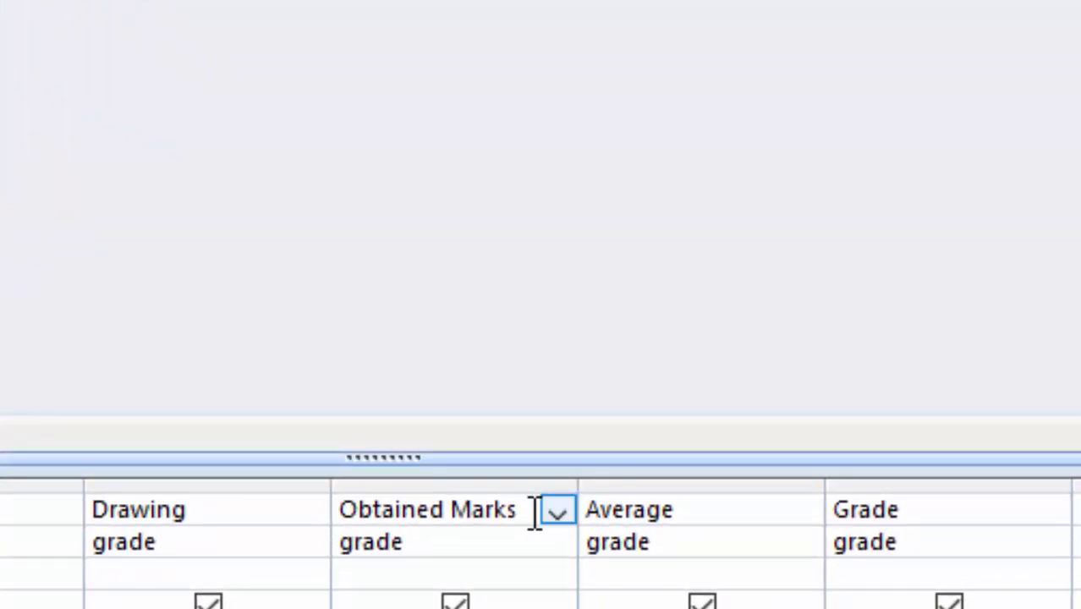
- Open the Obtained Marks column in the Zoom box with font size 14
{"action": "right_click", "coordinate": [535, 511]}
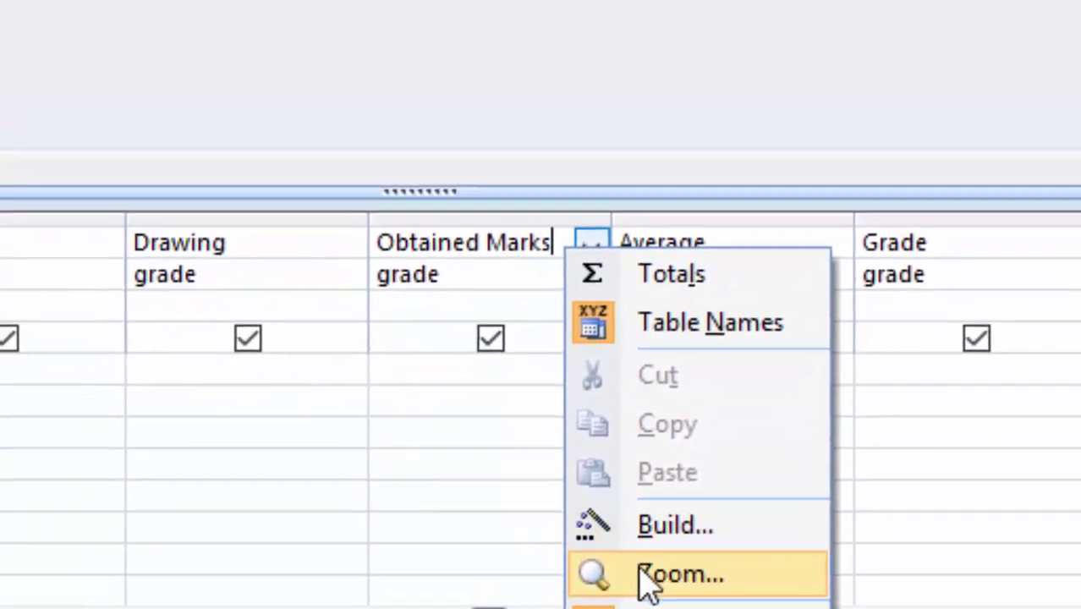
{"action": "left_click", "coordinate": [616, 608]}
{"action": "left_click", "coordinate": [828, 482]}
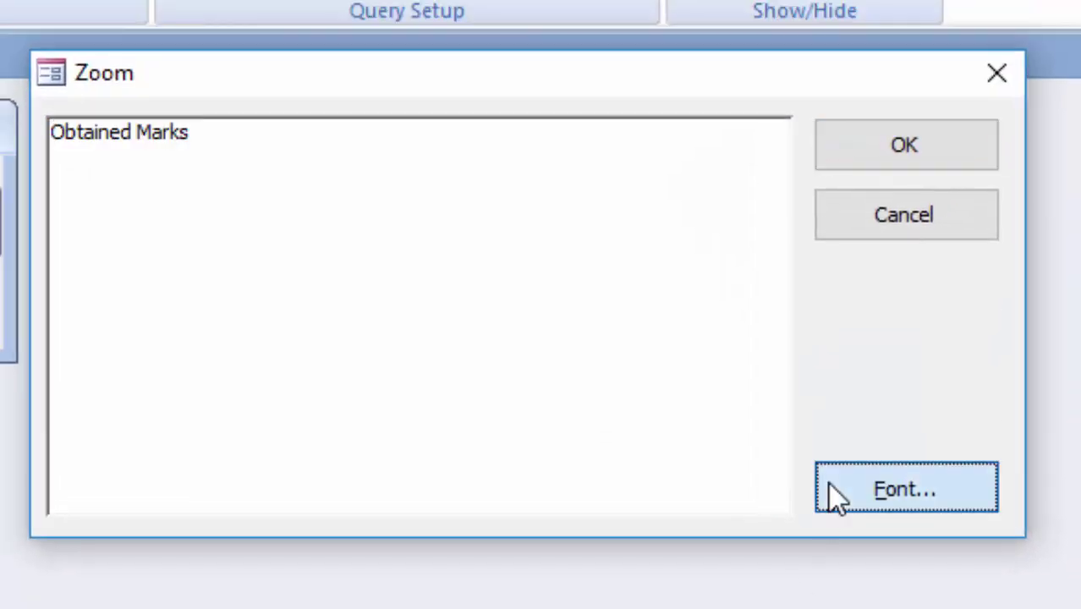
{"action": "left_click", "coordinate": [733, 543]}
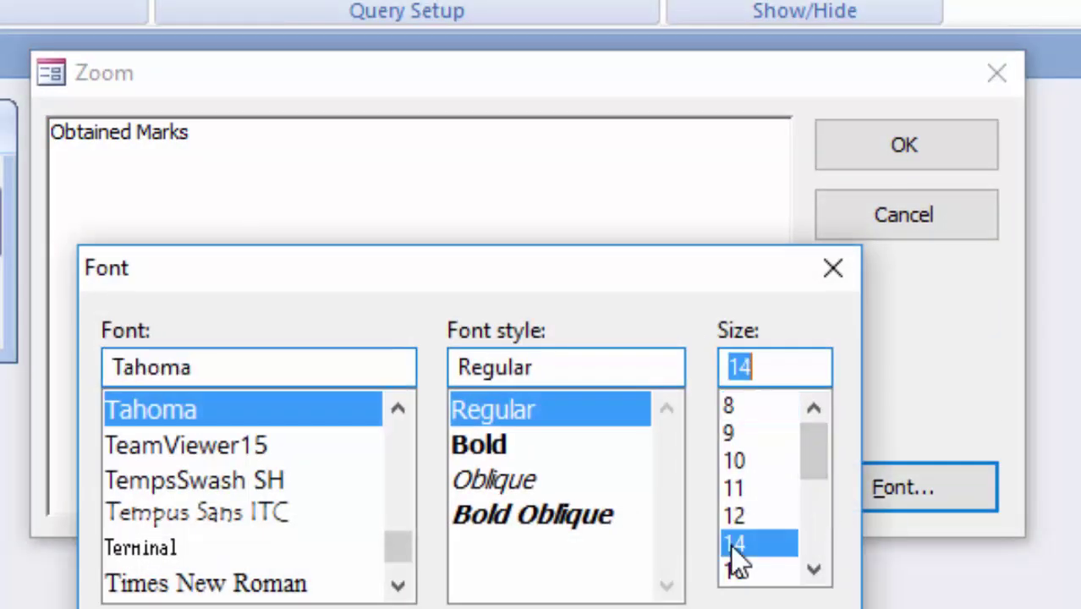
{"action": "key", "text": "Return"}
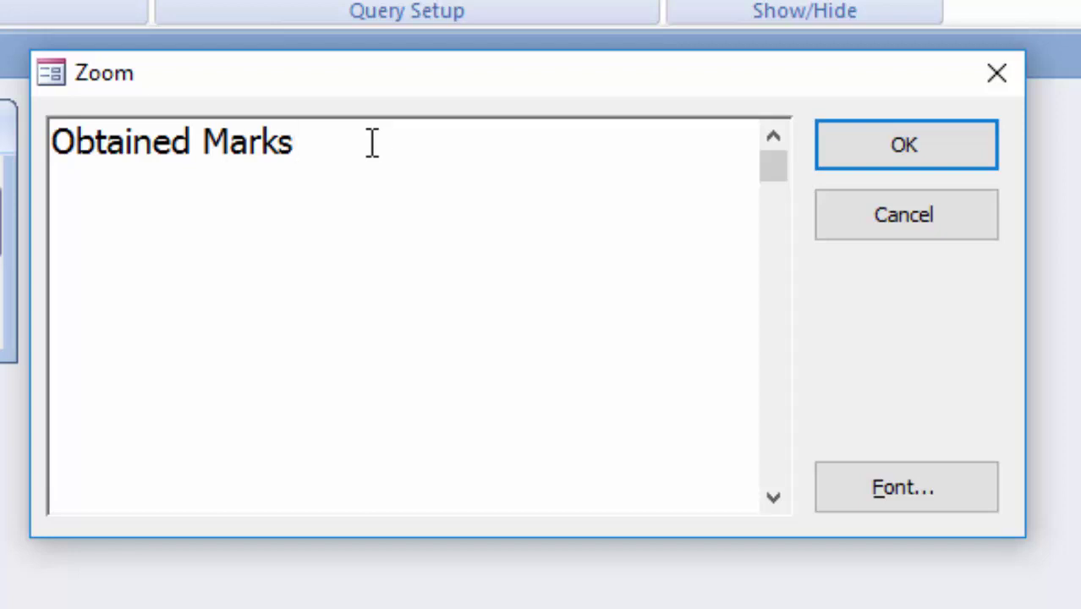
- Enter the expression [Hindi]+[English]+[Math]+[Science]+[Sst]+[Drawing] for Obtained Marks
{"action": "type", "text": ":"}
{"action": "type", "text": "["}
{"action": "key", "text": "BackSpace"}
{"action": "type", "text": "["}
{"action": "type", "text": "H"}
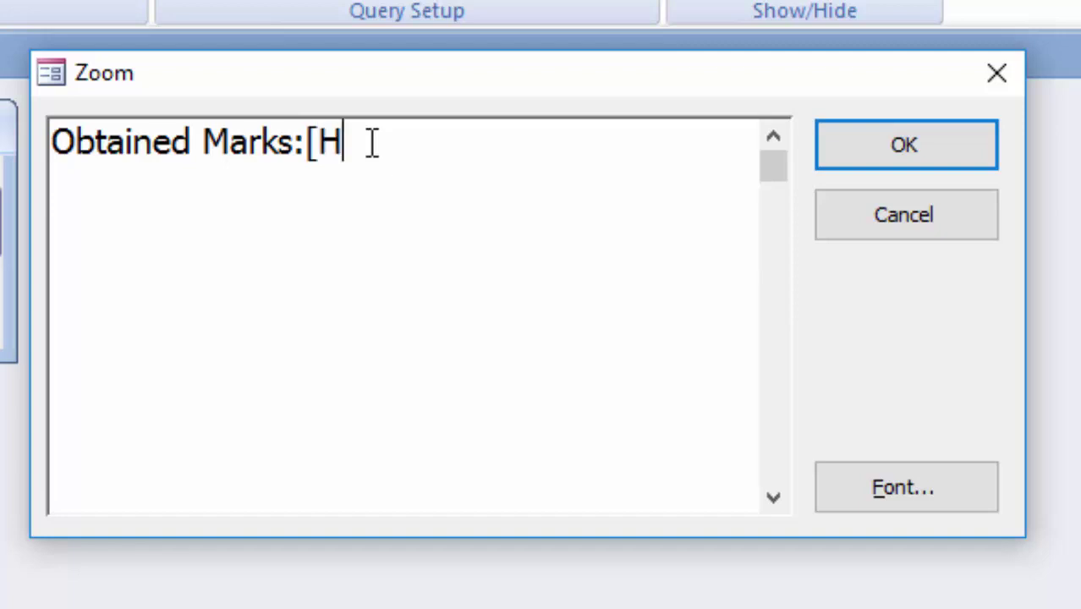
{"action": "type", "text": "indi"}
{"action": "type", "text": "]+["}
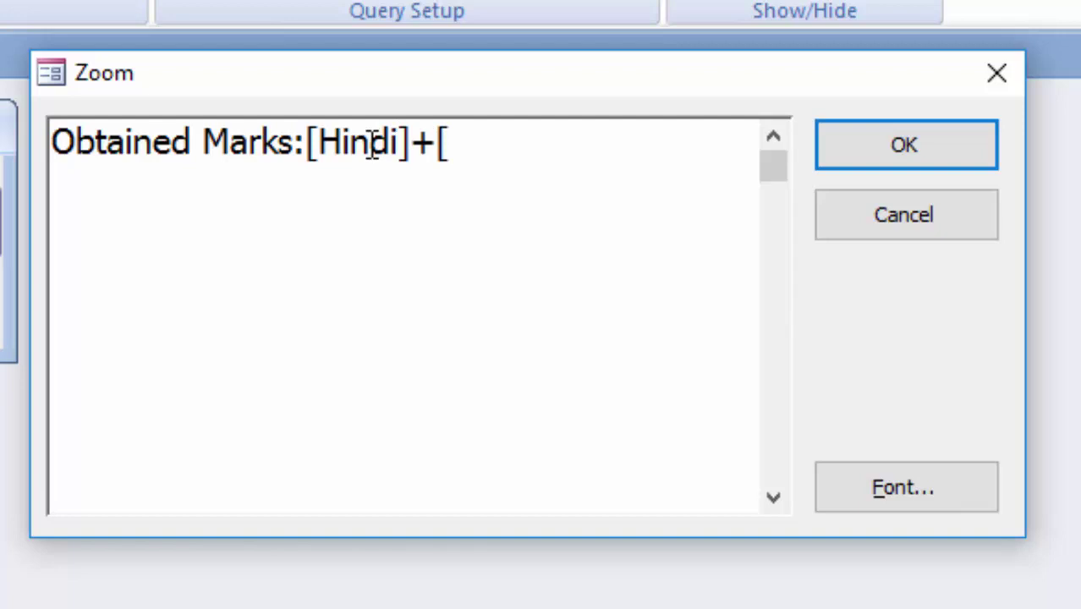
{"action": "type", "text": "Engli"}
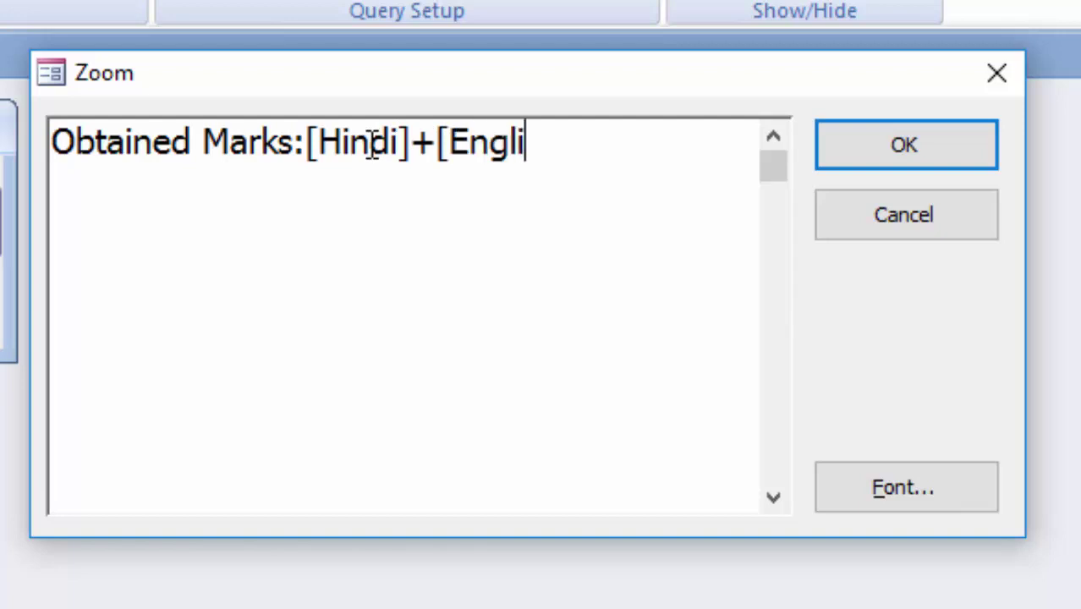
{"action": "type", "text": "sh]"}
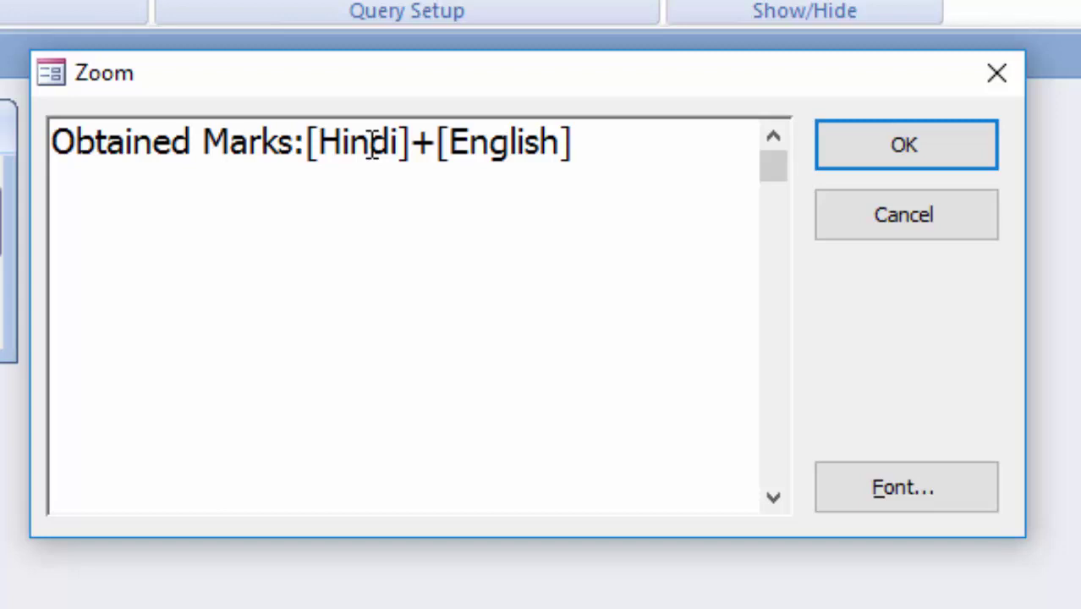
{"action": "type", "text": "+["}
{"action": "type", "text": "Mat"}
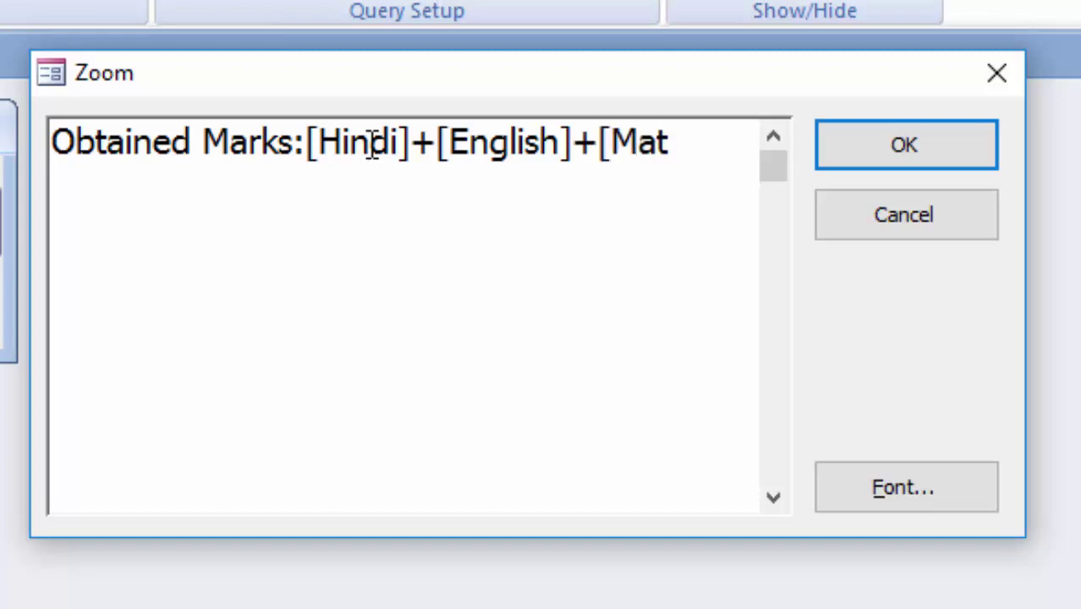
{"action": "type", "text": "h]+"}
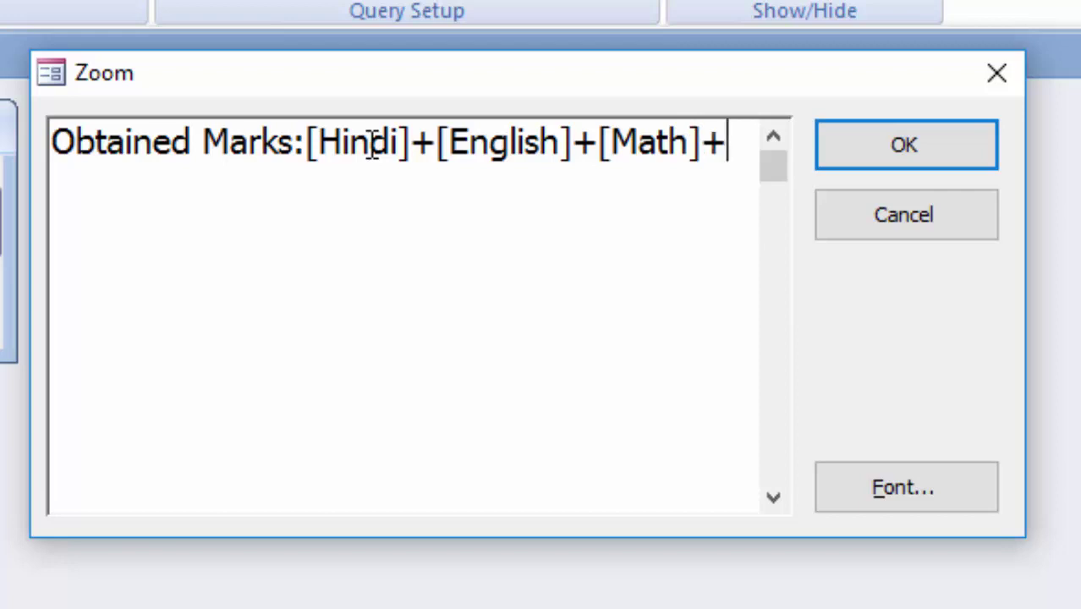
{"action": "type", "text": "[S"}
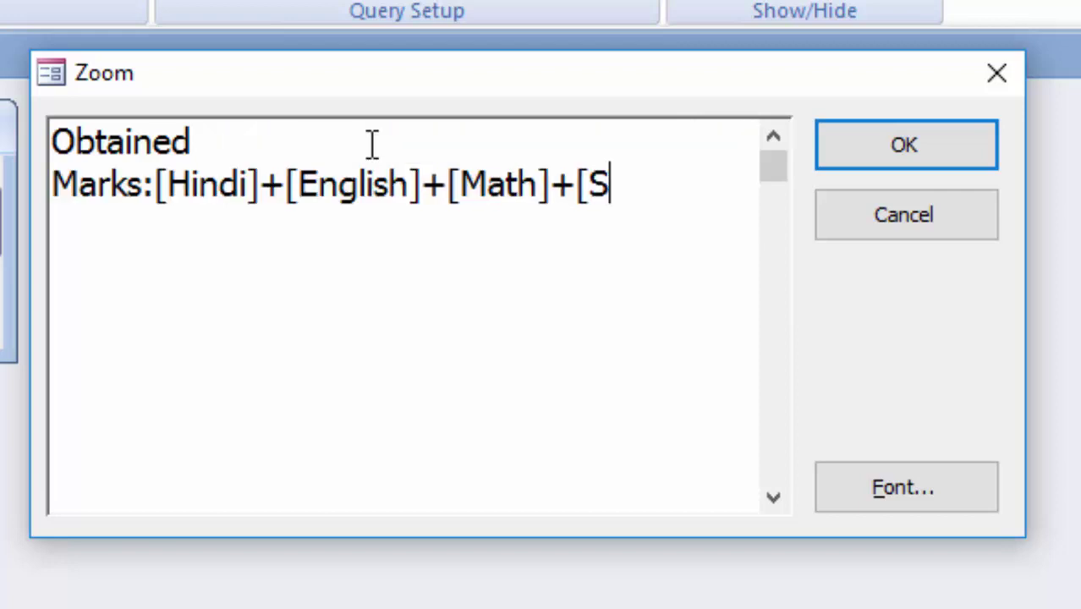
{"action": "type", "text": "cien"}
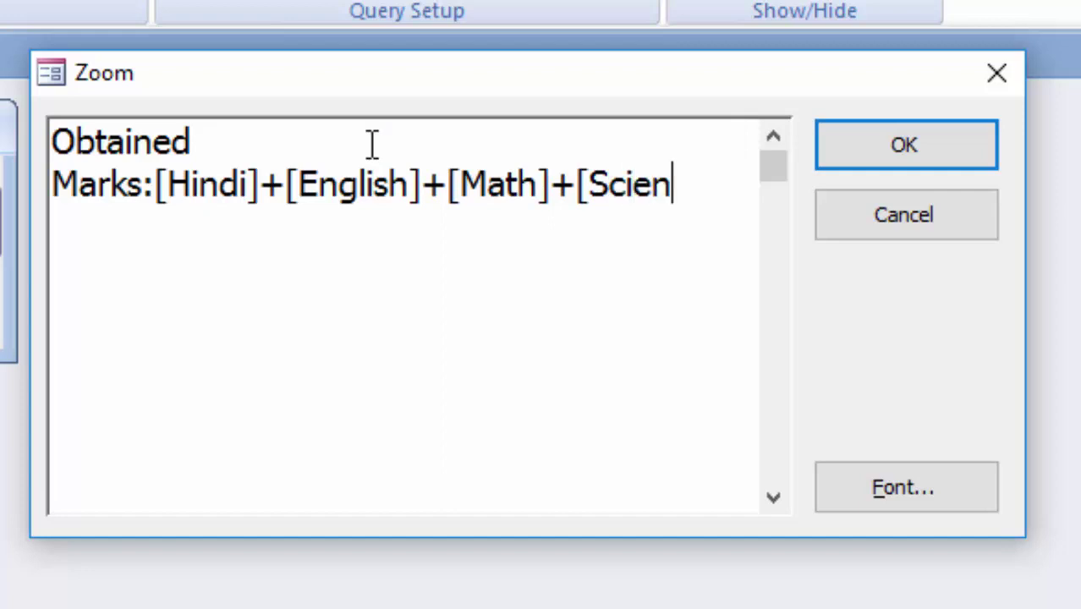
{"action": "type", "text": "ce"}
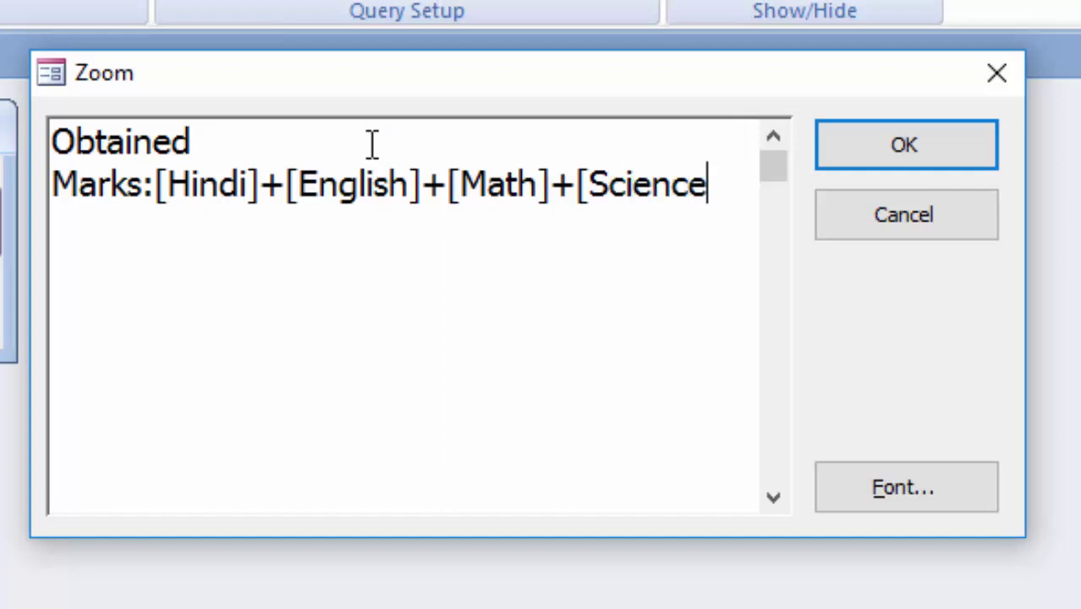
{"action": "type", "text": "]+"}
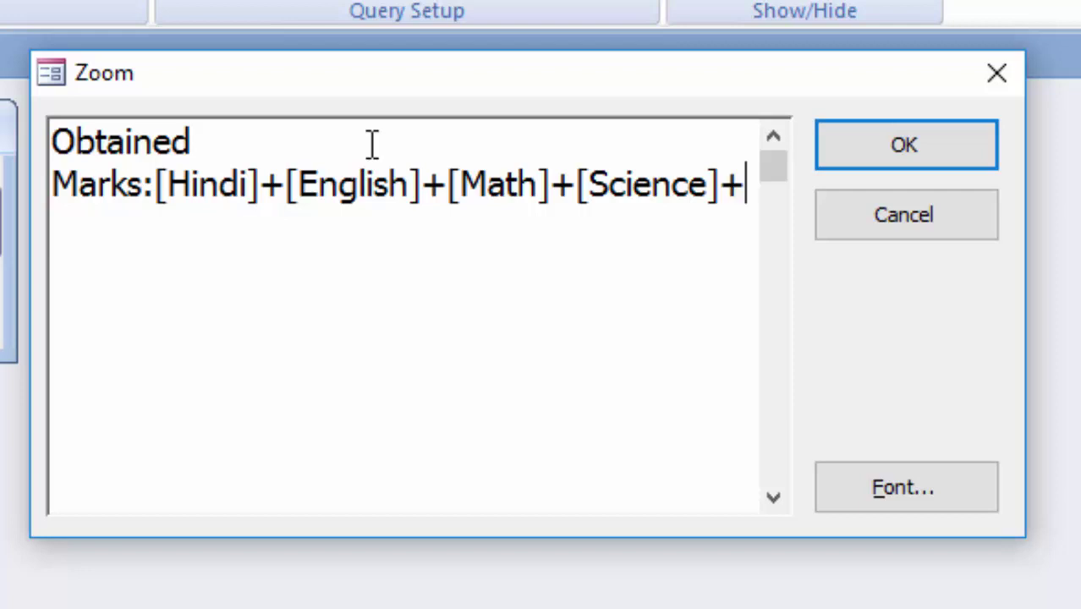
{"action": "type", "text": "["}
{"action": "left_click", "coordinate": [895, 139]}
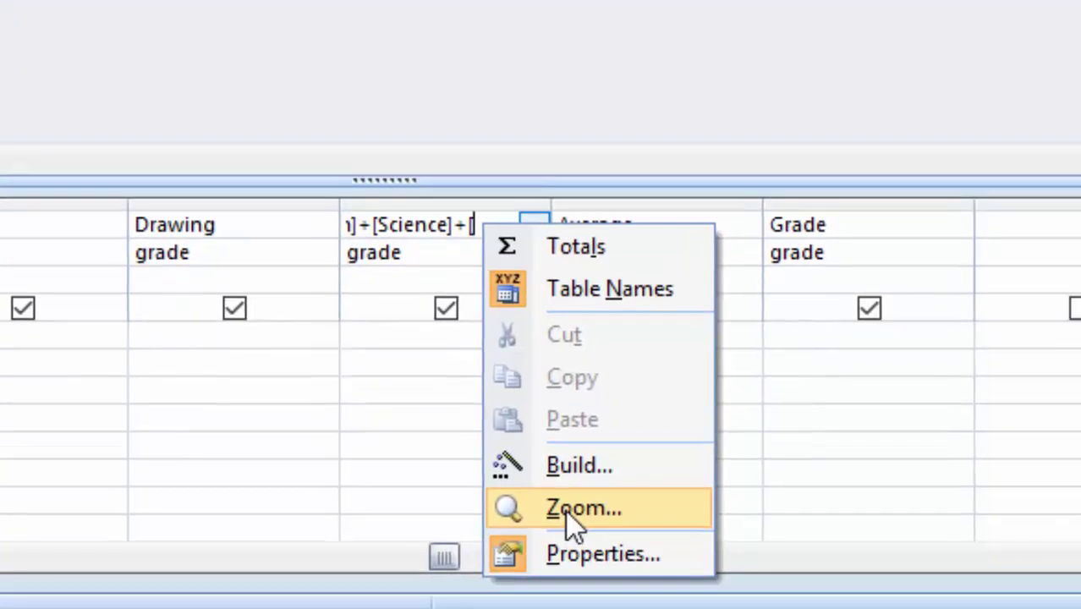
{"action": "left_click", "coordinate": [566, 511]}
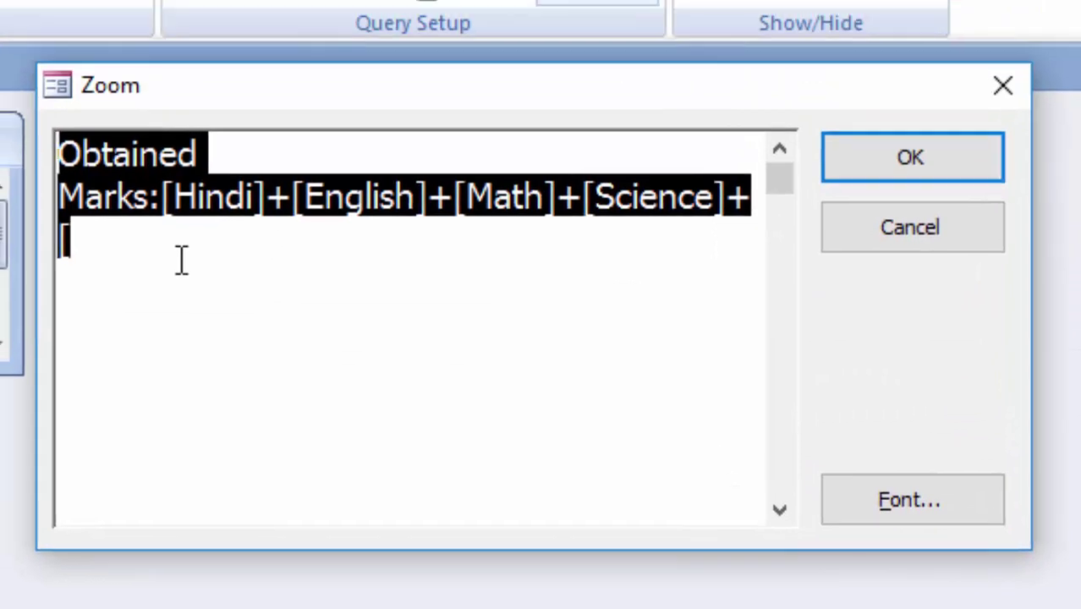
{"action": "left_click", "coordinate": [181, 260]}
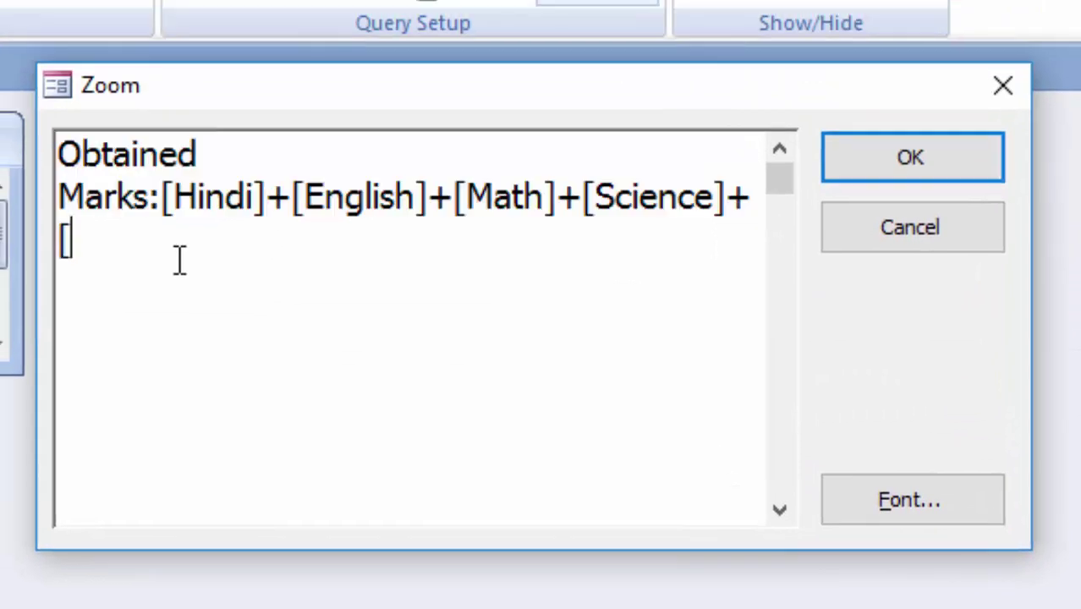
{"action": "type", "text": "Sst"}
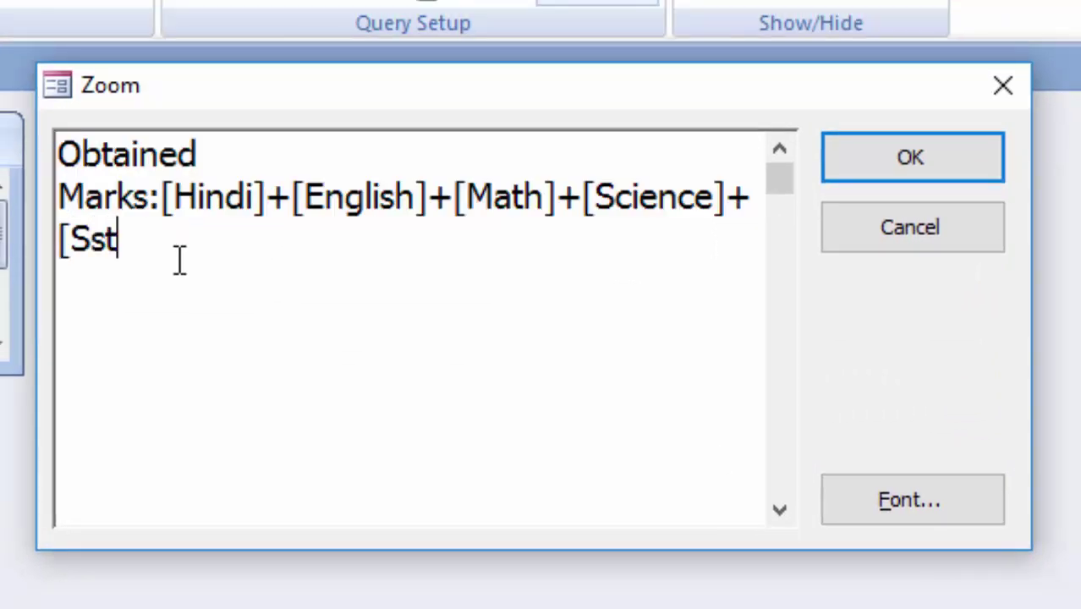
{"action": "type", "text": "]+"}
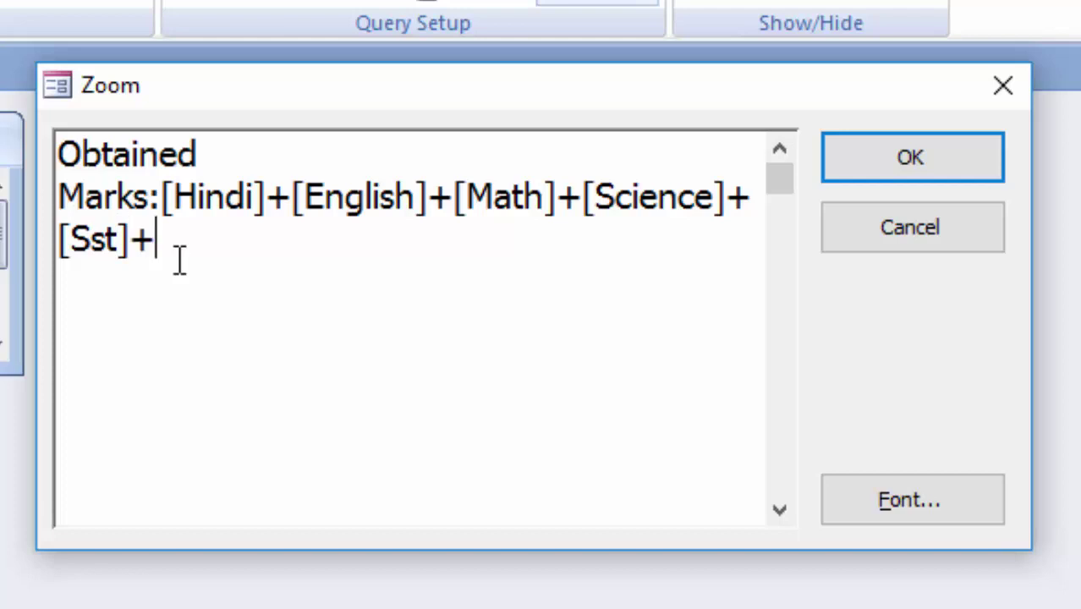
{"action": "type", "text": "[Dr"}
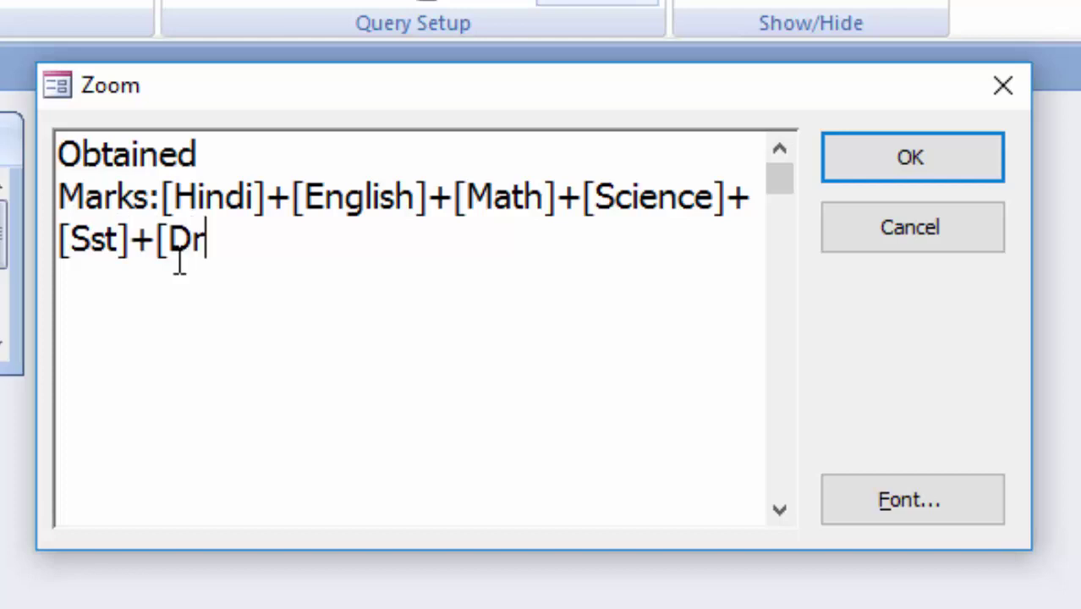
{"action": "type", "text": "awing]"}
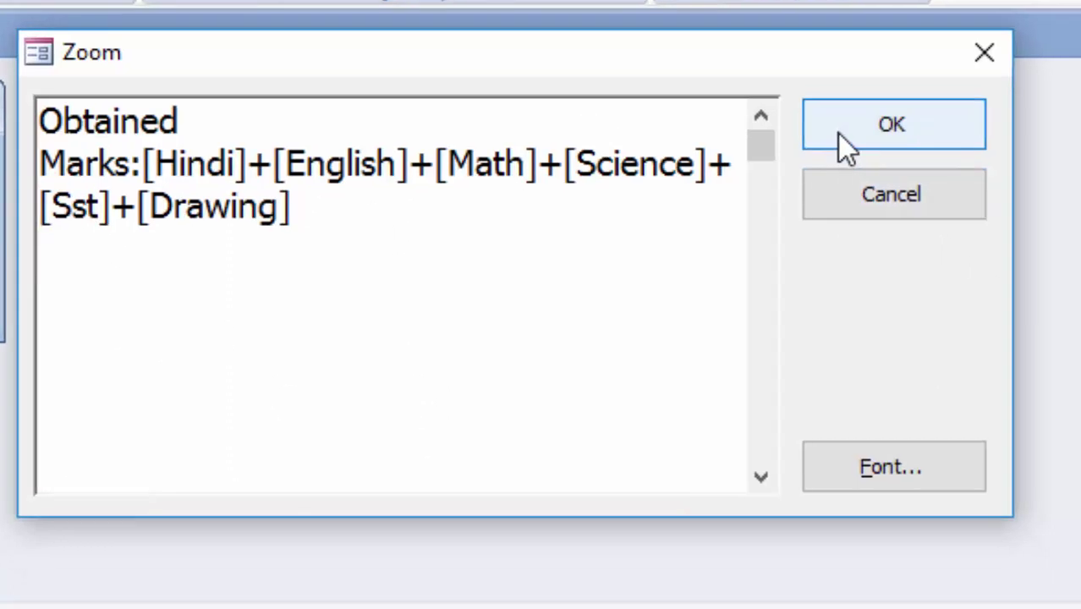
{"action": "left_click", "coordinate": [839, 136]}
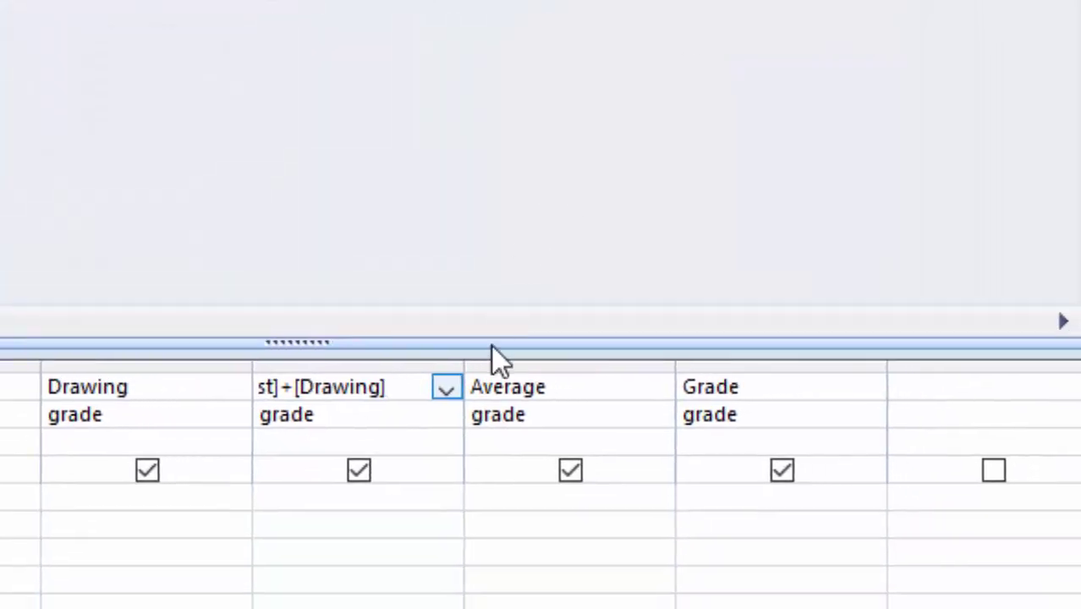
- Enter Average:[Obtained Marks]/6 for the Average column in the Zoom box
{"action": "left_click", "coordinate": [584, 387]}
{"action": "right_click", "coordinate": [584, 386]}
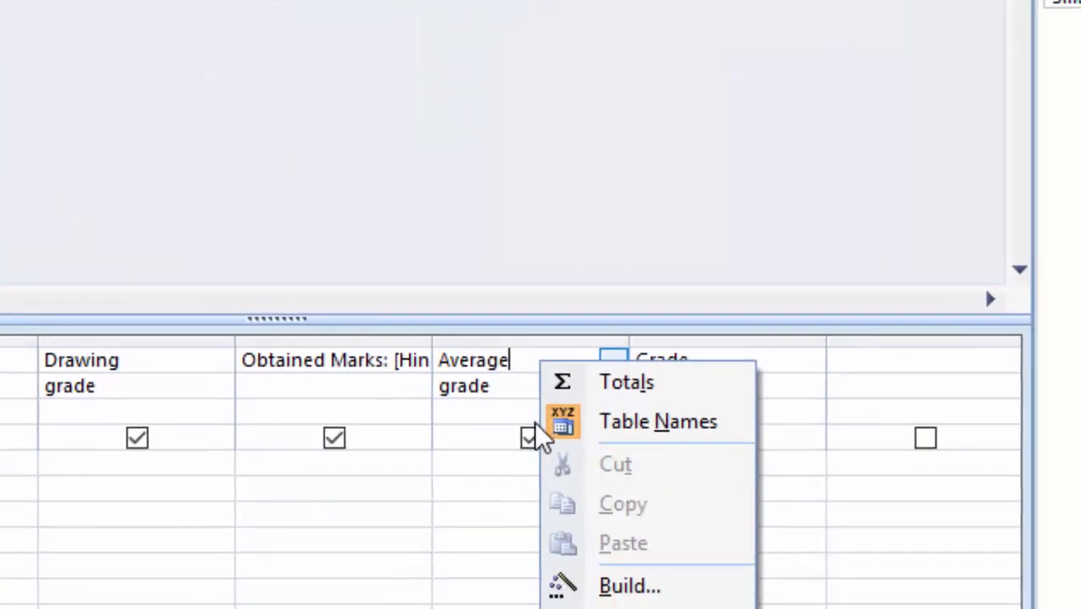
{"action": "left_click", "coordinate": [564, 585]}
{"action": "key", "text": "shift+F2"}
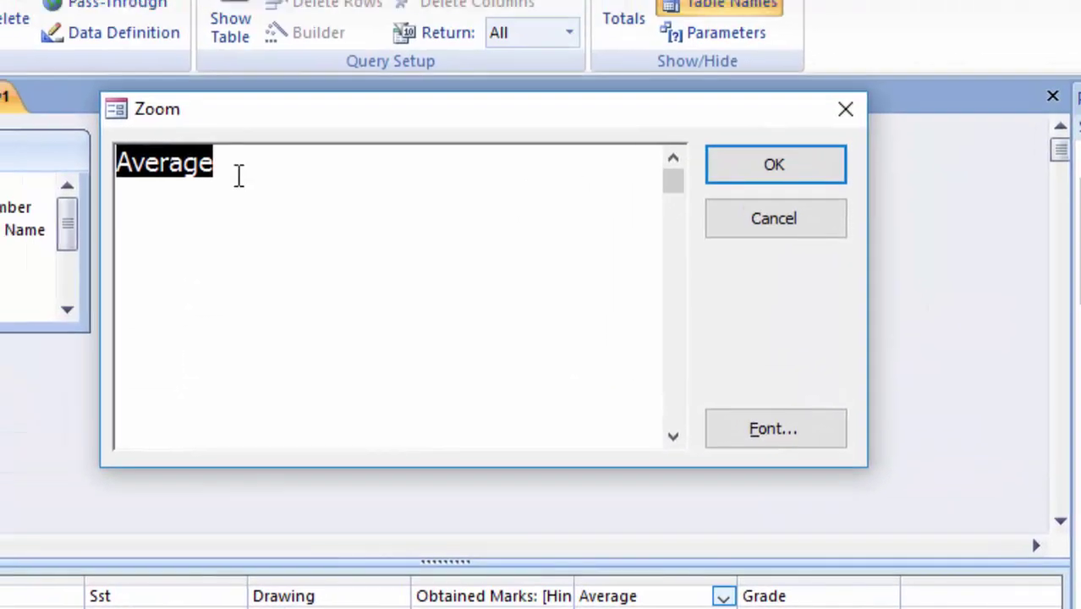
{"action": "left_click", "coordinate": [240, 176]}
{"action": "type", "text": ":"}
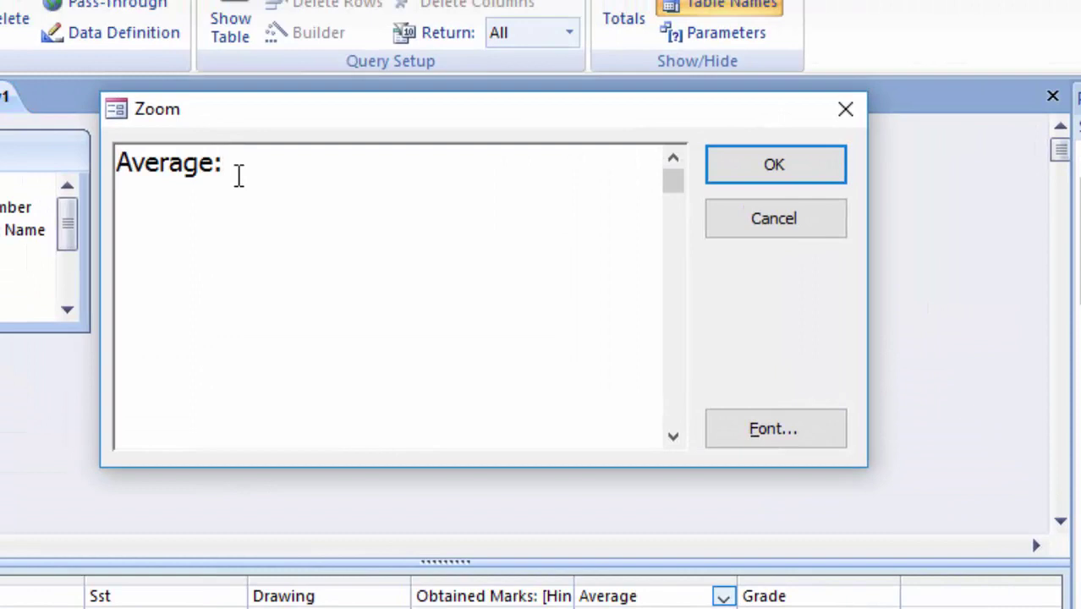
{"action": "type", "text": "[Ob"}
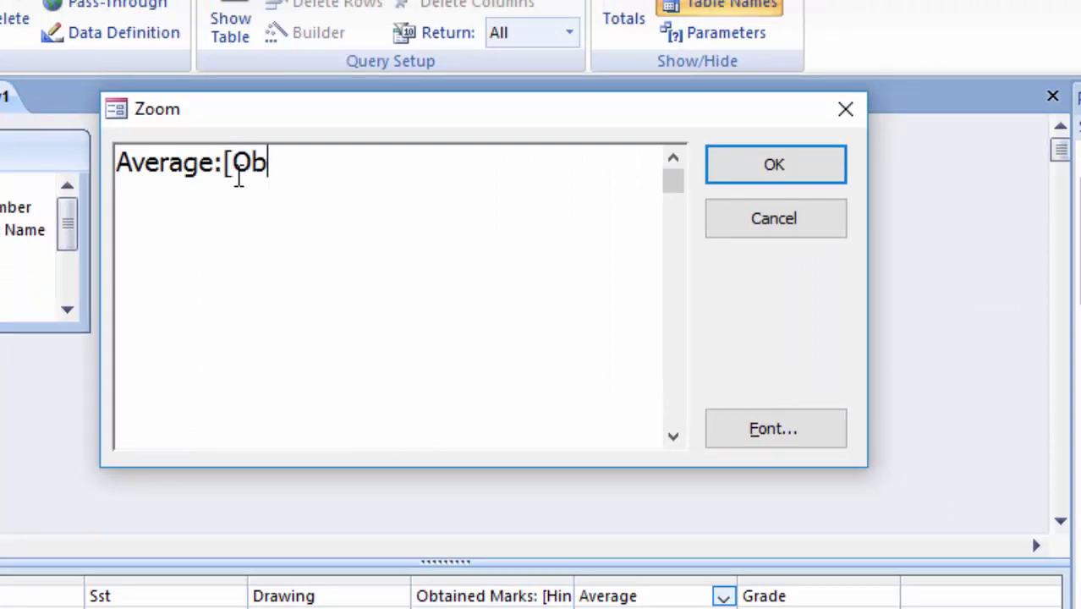
{"action": "type", "text": "tain"}
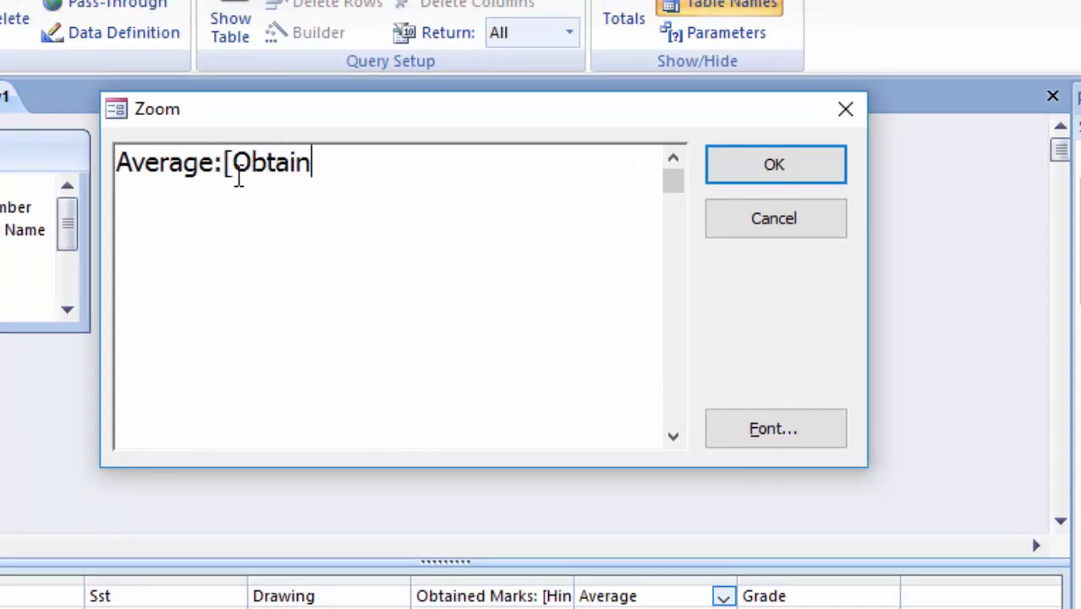
{"action": "type", "text": "ed"}
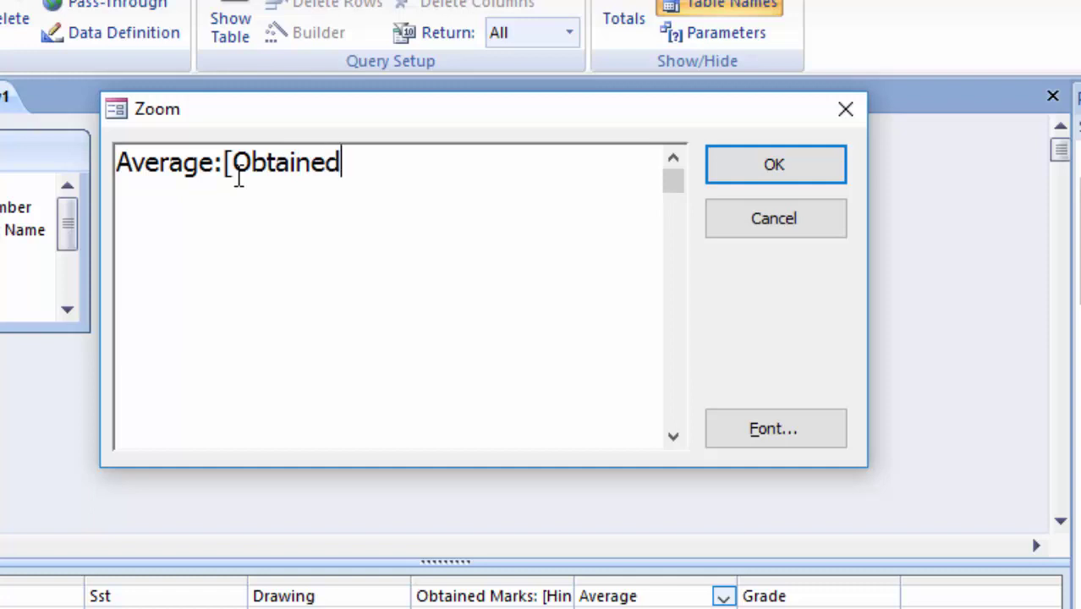
{"action": "type", "text": " ma"}
{"action": "key", "text": "BackSpace"}
{"action": "key", "text": "BackSpace"}
{"action": "type", "text": "Mar"}
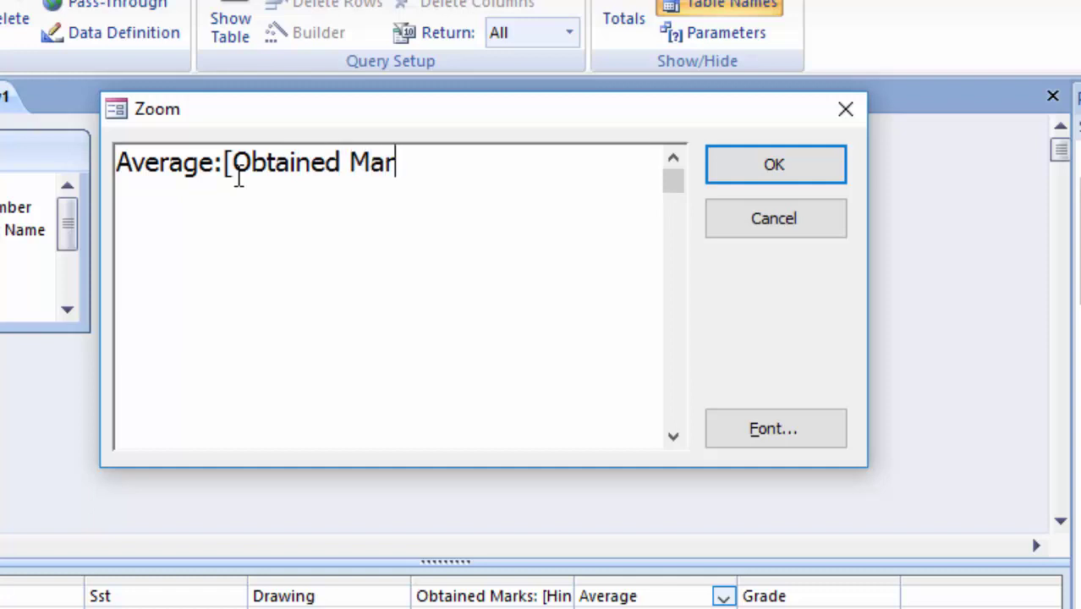
{"action": "type", "text": "ks]/"}
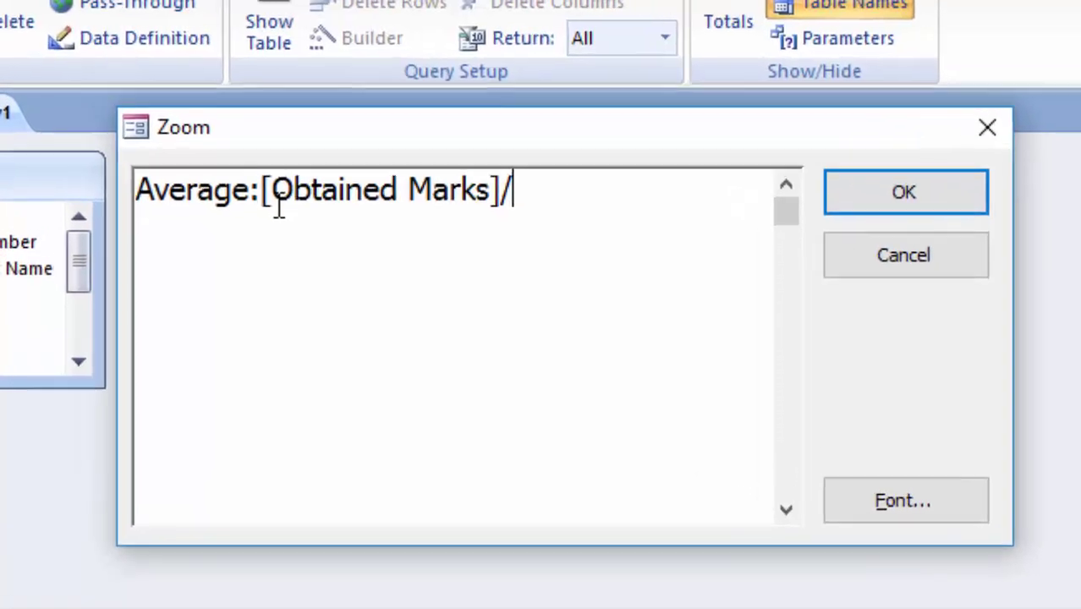
{"action": "type", "text": "6"}
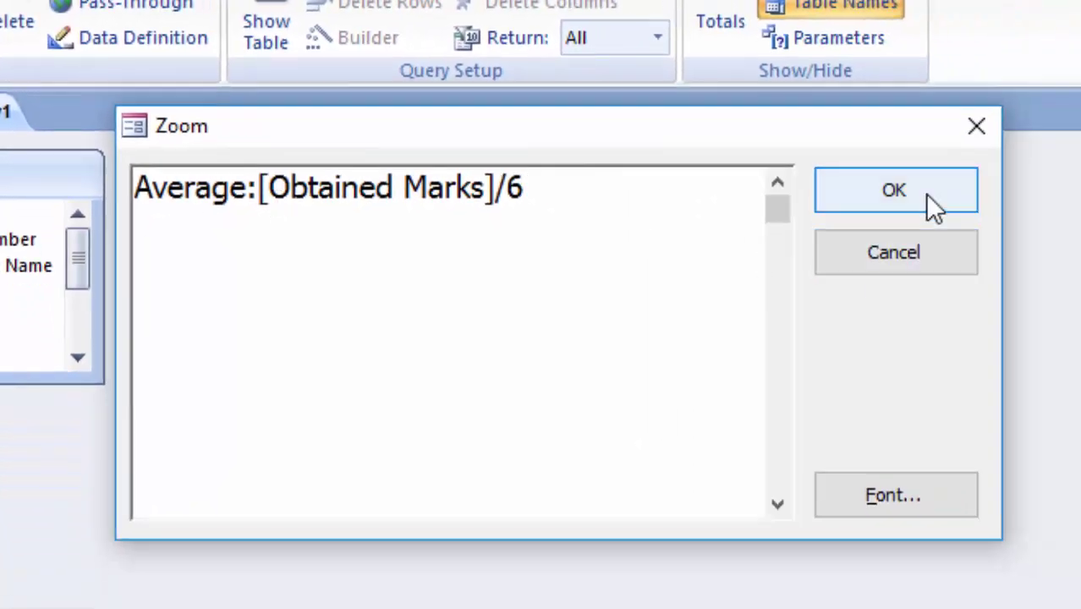
{"action": "left_click", "coordinate": [931, 201]}
- In the Grade field's Zoom box, type nested IIf conditions: S at 85, A at 75, B at 65, C at 55
{"action": "left_click", "coordinate": [940, 537]}
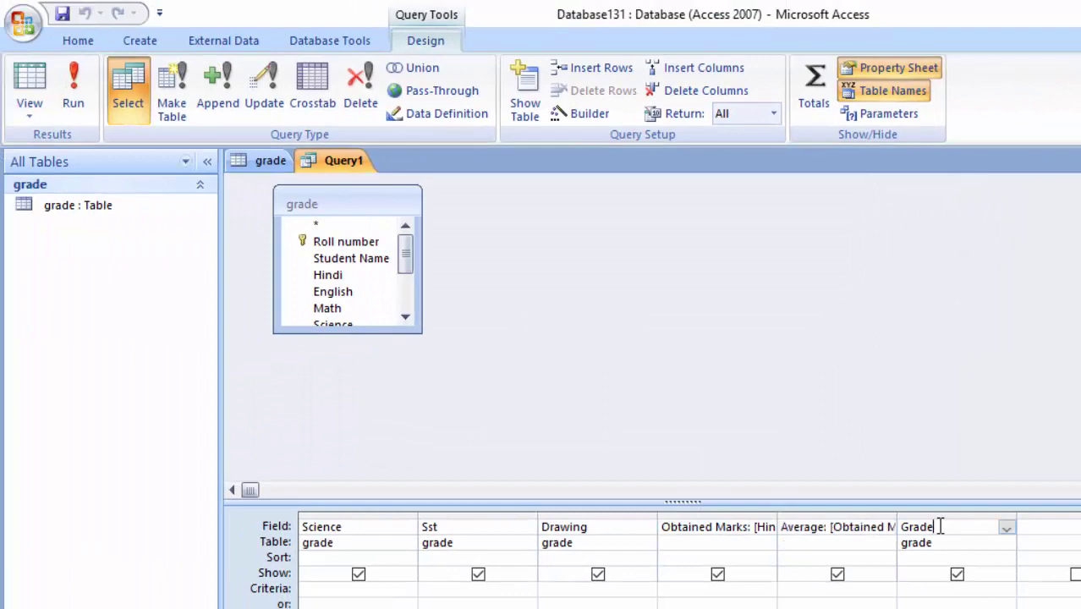
{"action": "right_click", "coordinate": [939, 536]}
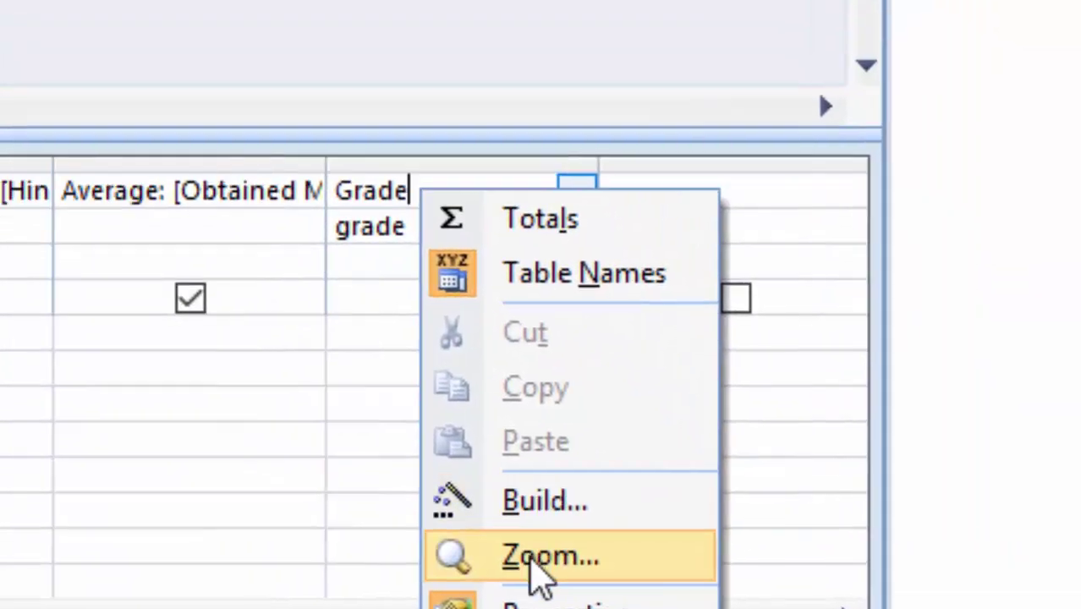
{"action": "left_click", "coordinate": [627, 533]}
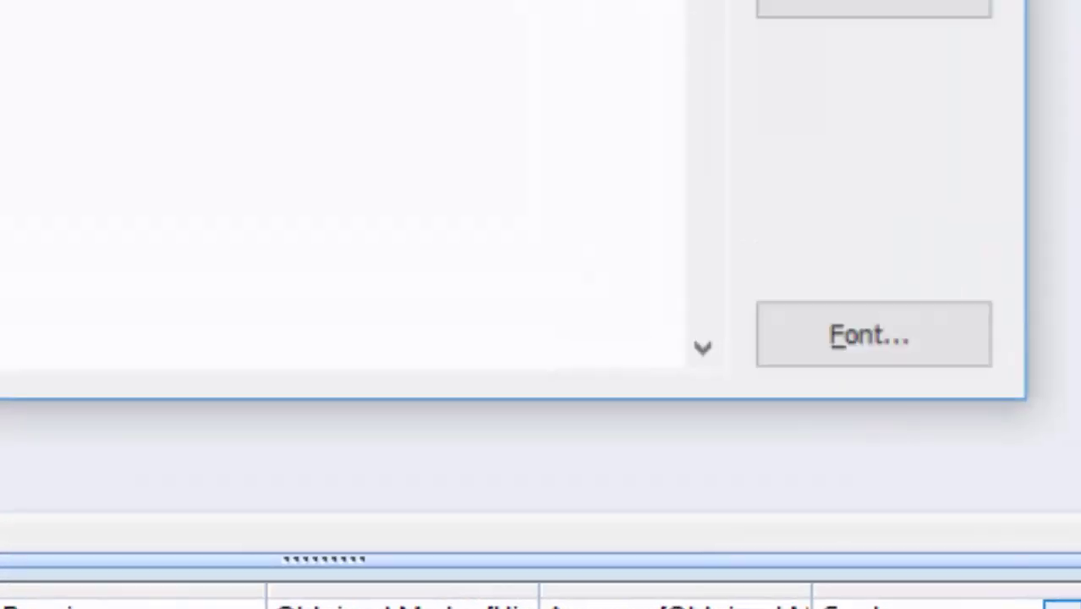
{"action": "left_click", "coordinate": [406, 146]}
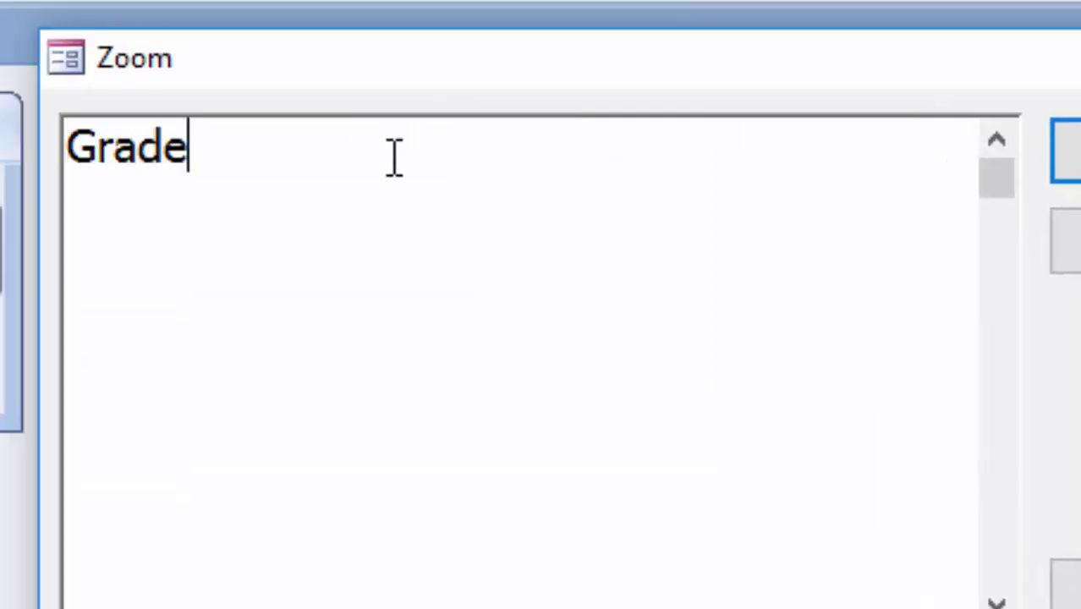
{"action": "type", "text": ":["}
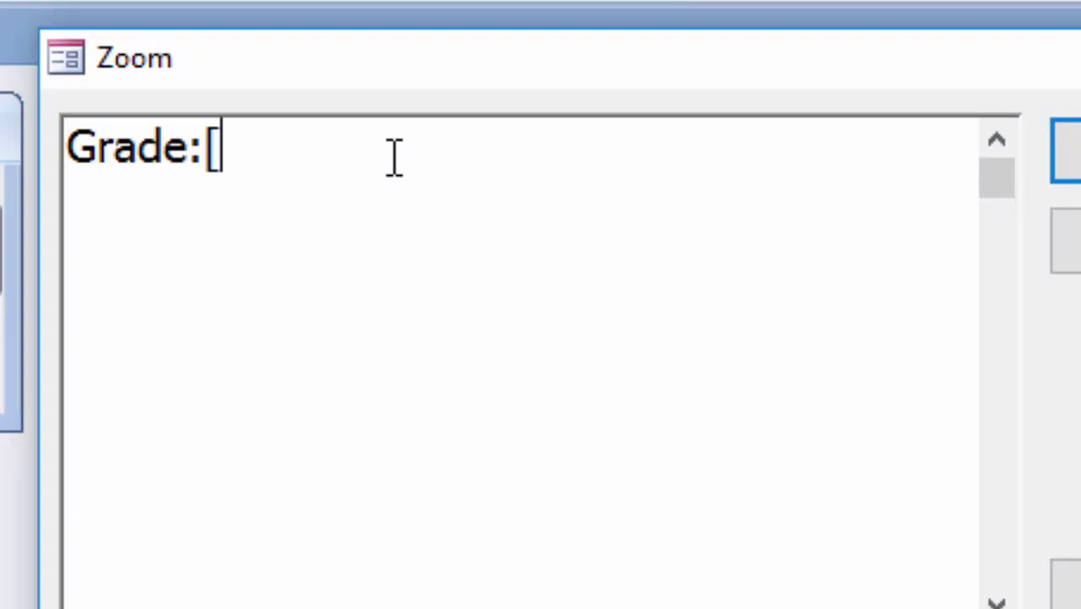
{"action": "key", "text": "BackSpace"}
{"action": "type", "text": "iif"}
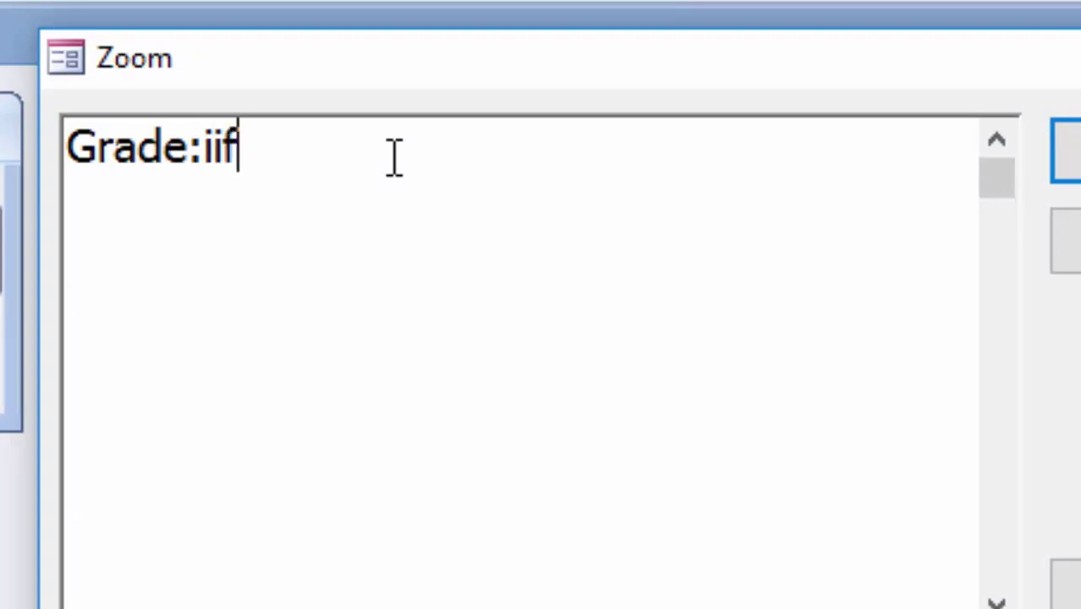
{"action": "type", "text": "("}
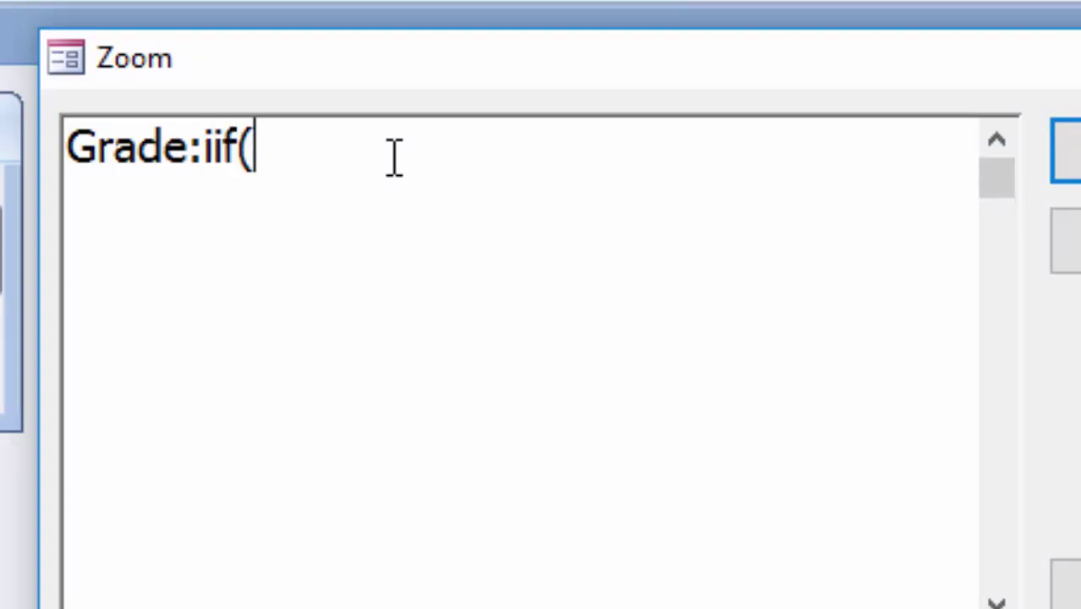
{"action": "type", "text": "["}
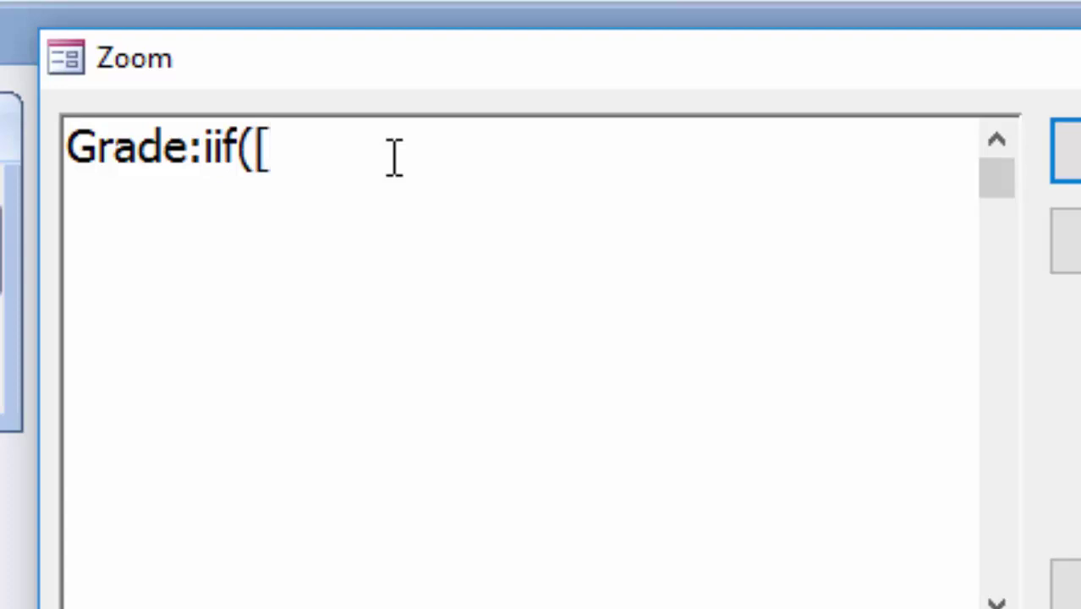
{"action": "type", "text": "Ave"}
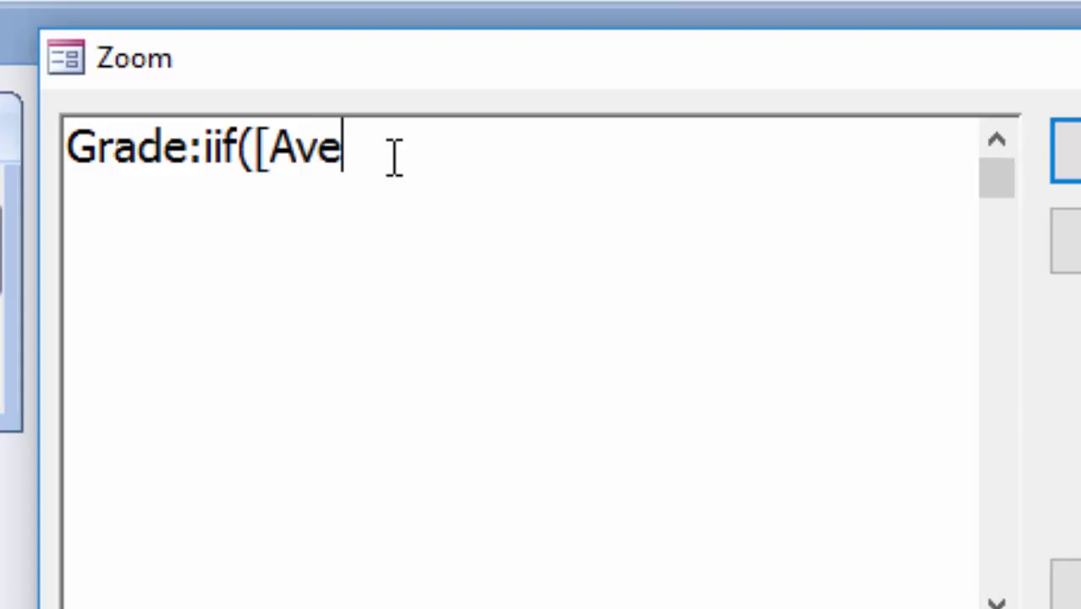
{"action": "type", "text": "rage]"}
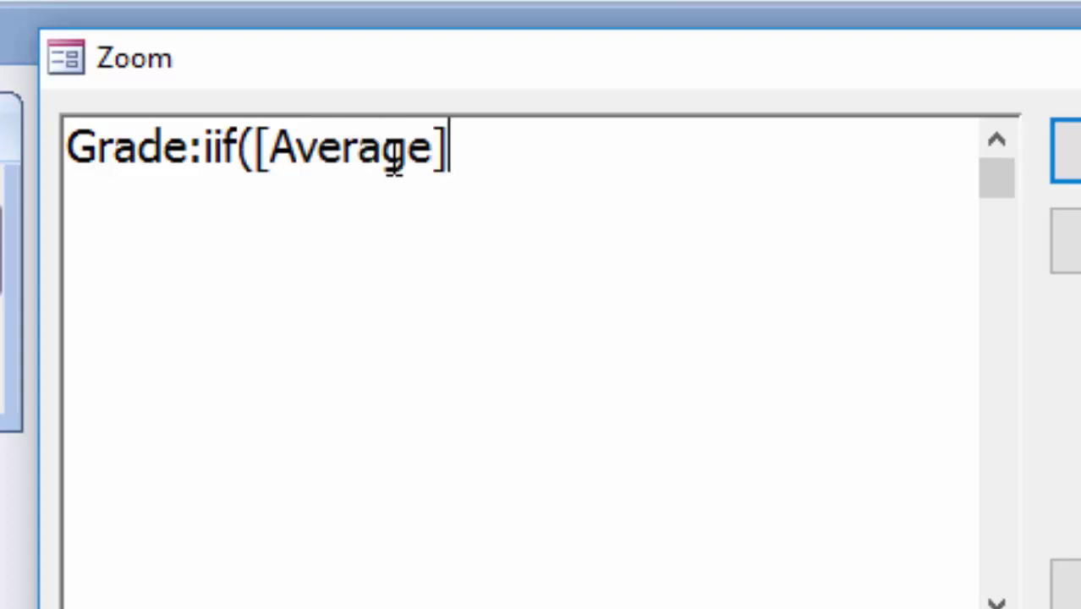
{"action": "type", "text": ">"}
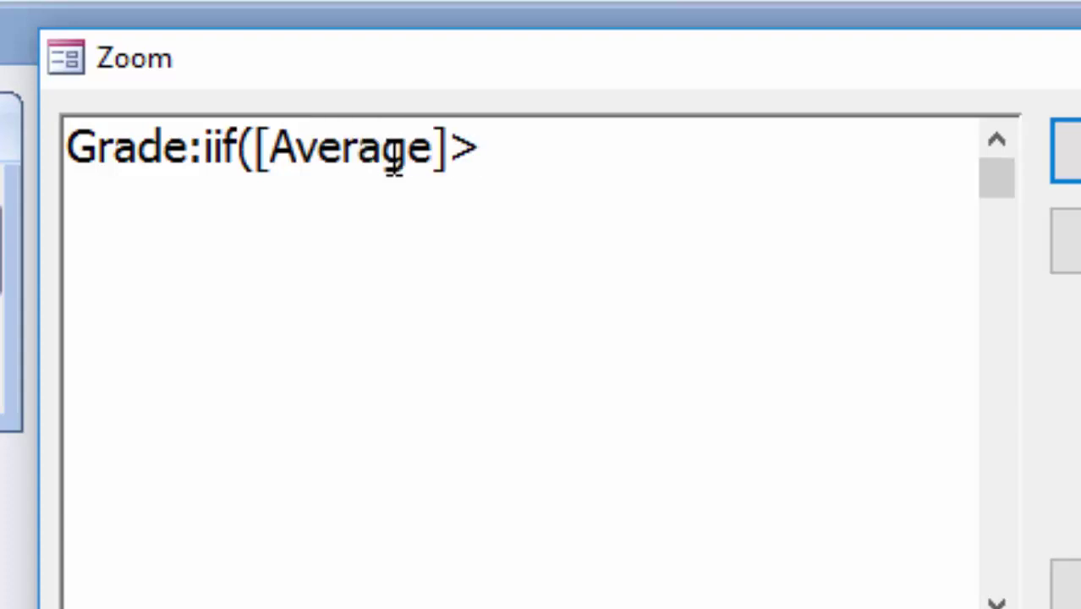
{"action": "type", "text": "="}
{"action": "type", "text": "85"}
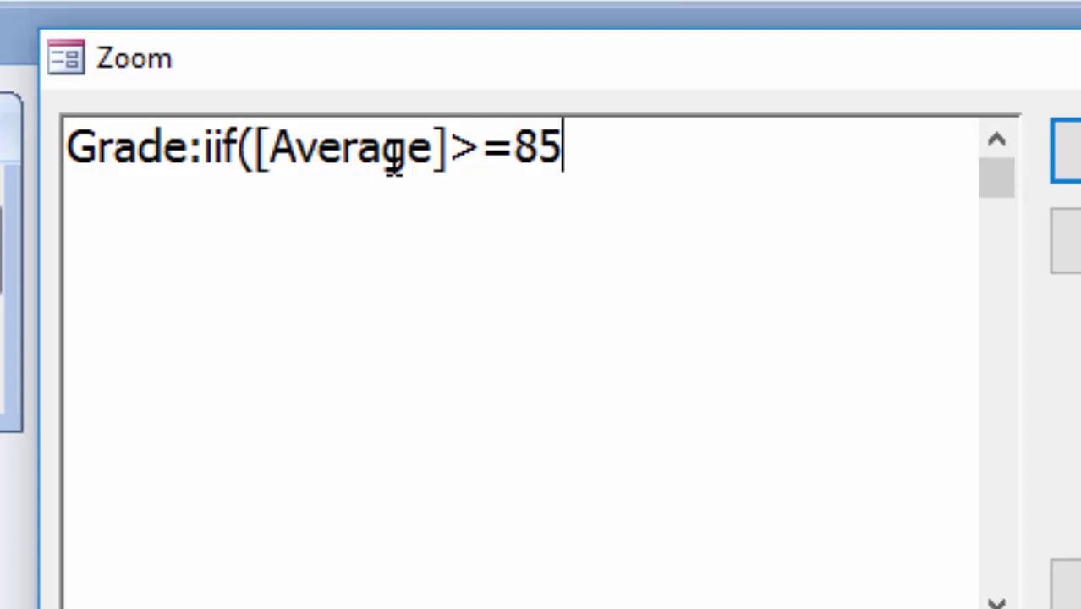
{"action": "type", "text": ",\"S"}
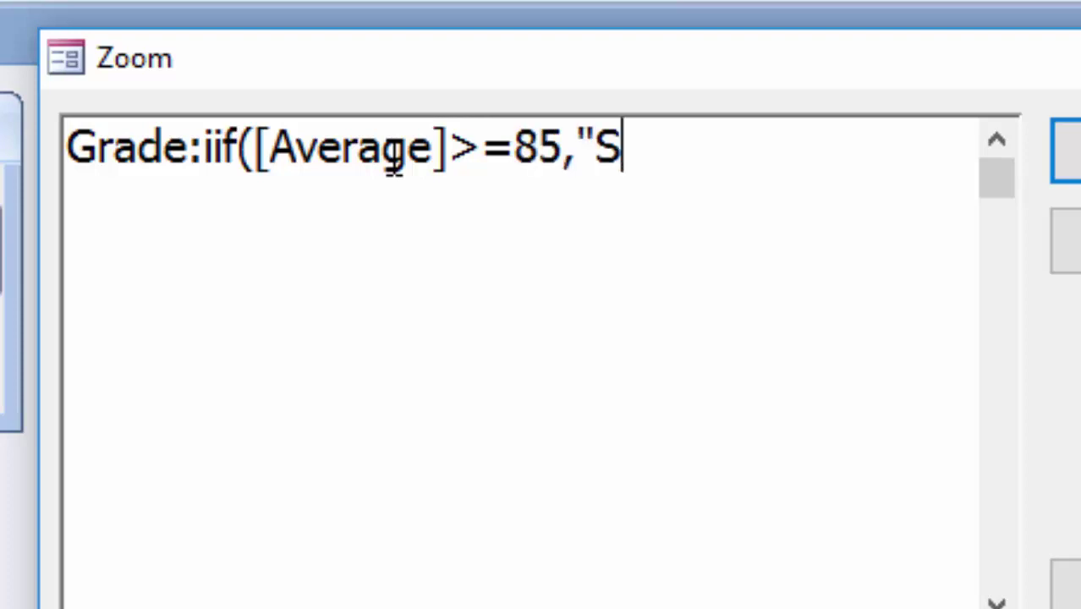
{"action": "type", "text": "\",ii"}
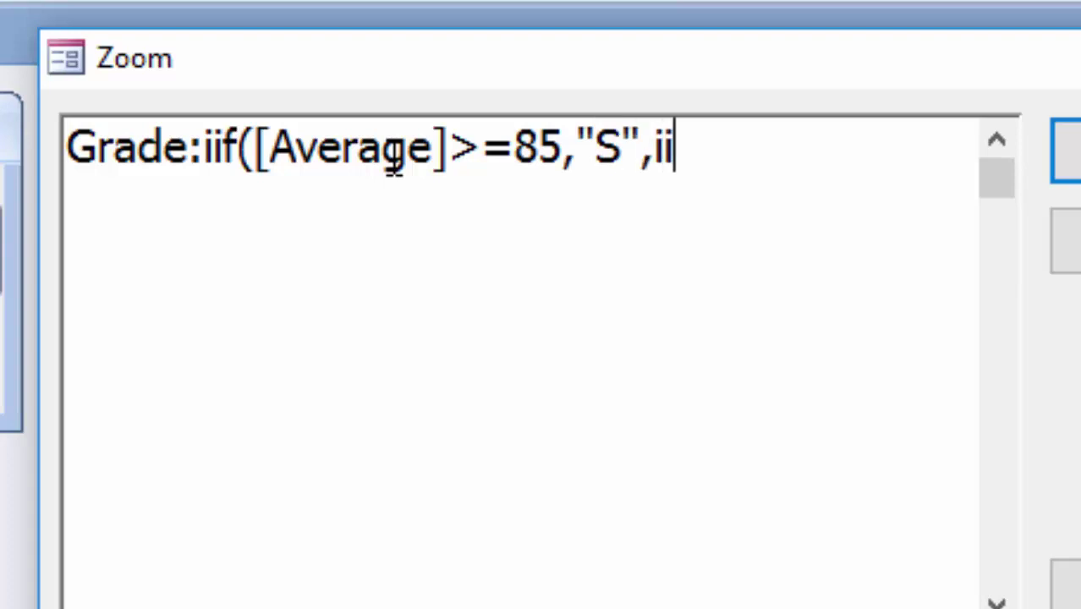
{"action": "type", "text": "f("}
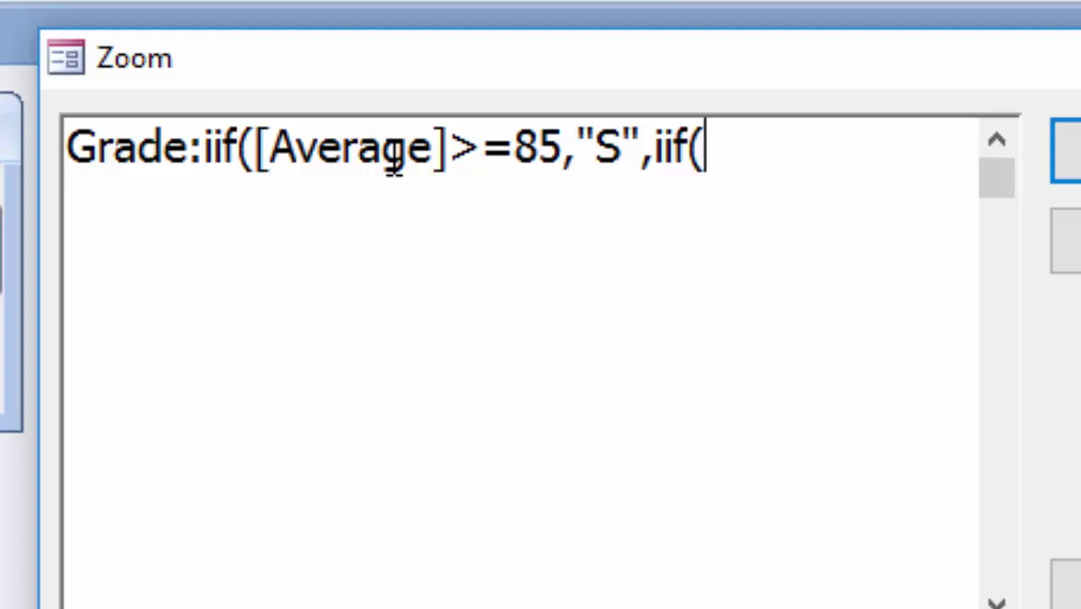
{"action": "type", "text": "["}
{"action": "type", "text": "Averag"}
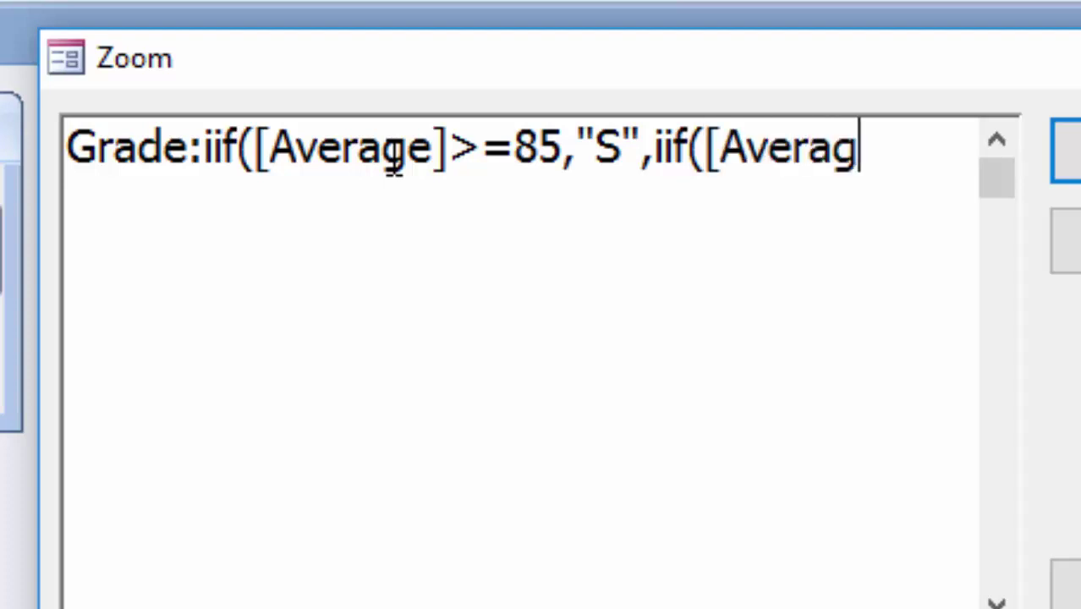
{"action": "type", "text": "e]>"}
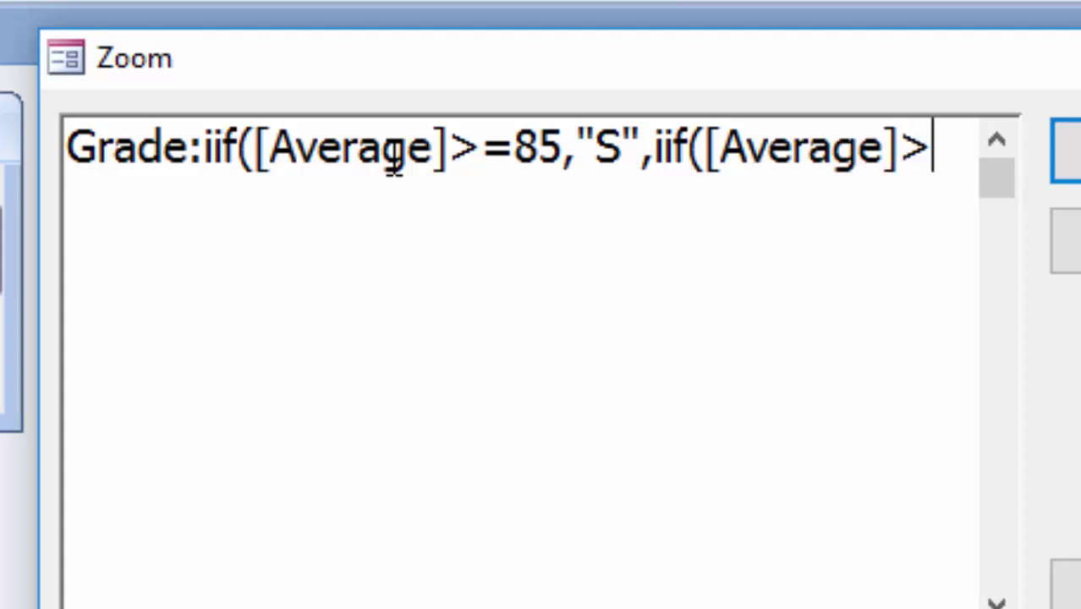
{"action": "type", "text": "="}
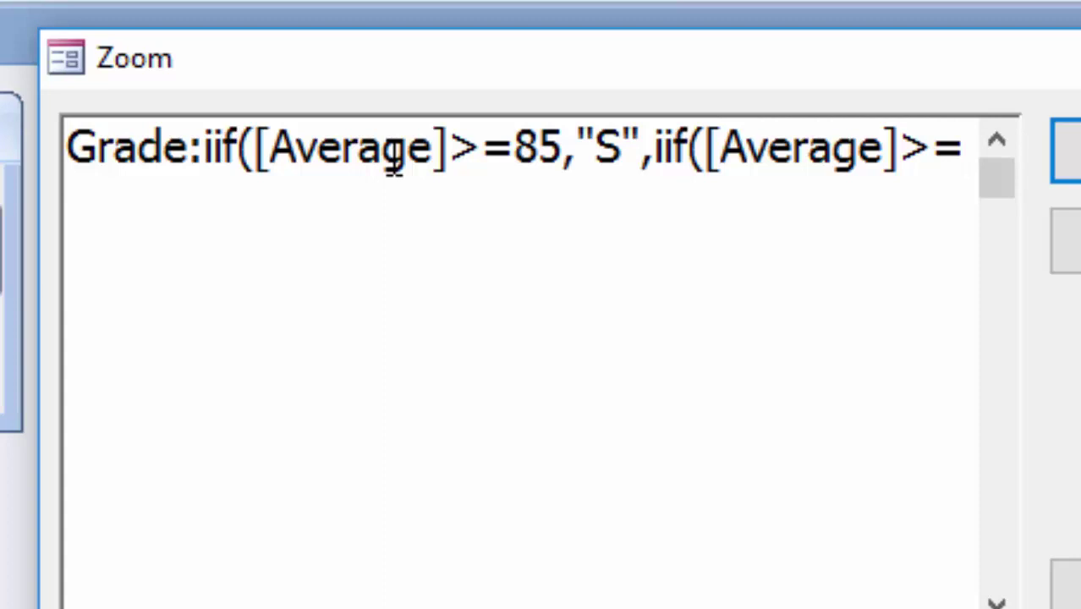
{"action": "type", "text": "75,\""}
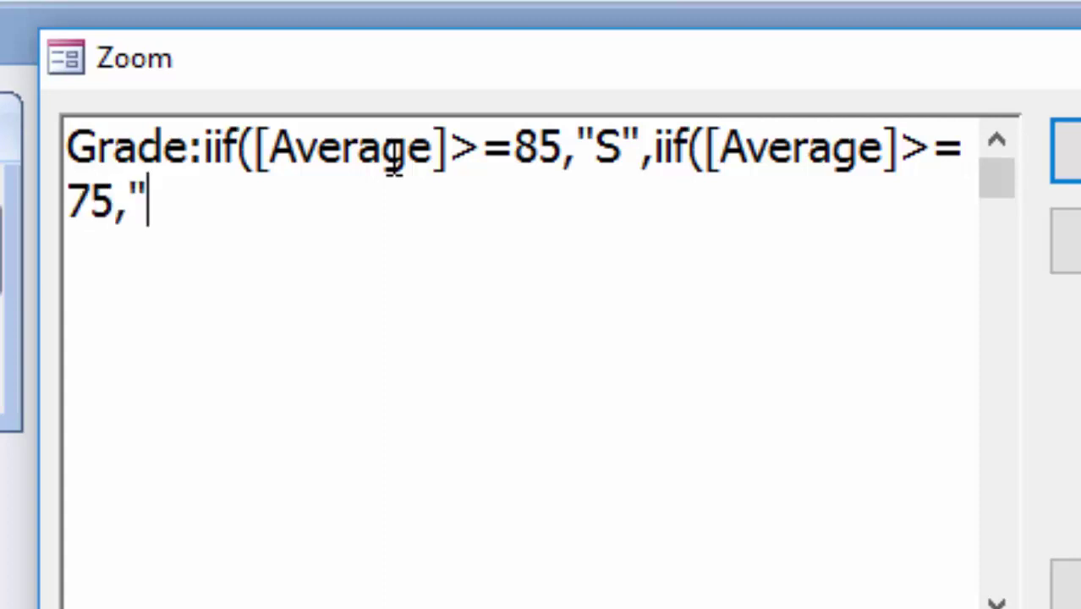
{"action": "type", "text": "A\","}
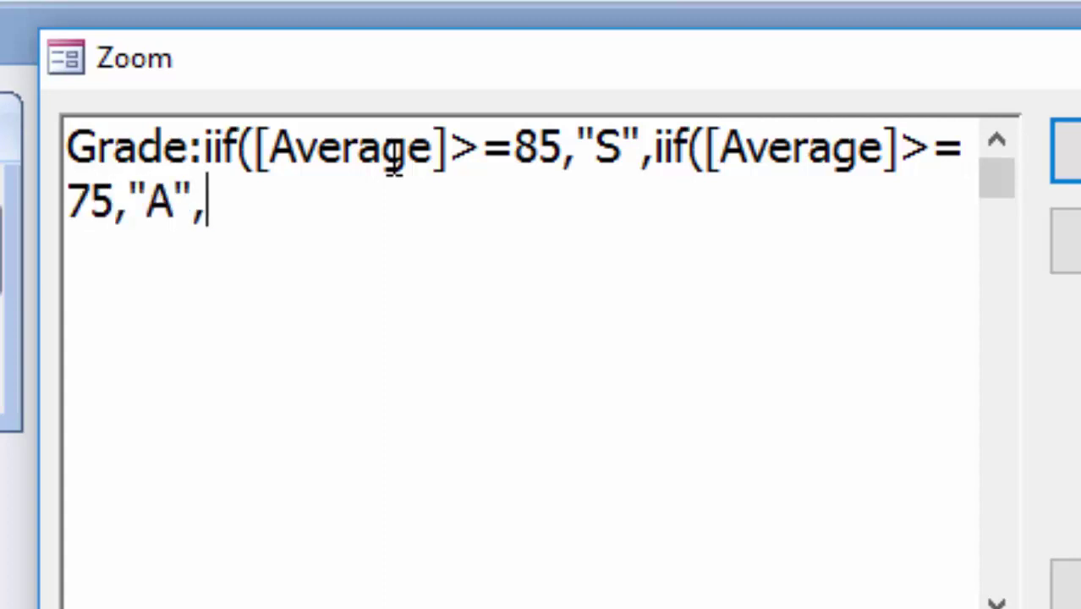
{"action": "type", "text": "iif("}
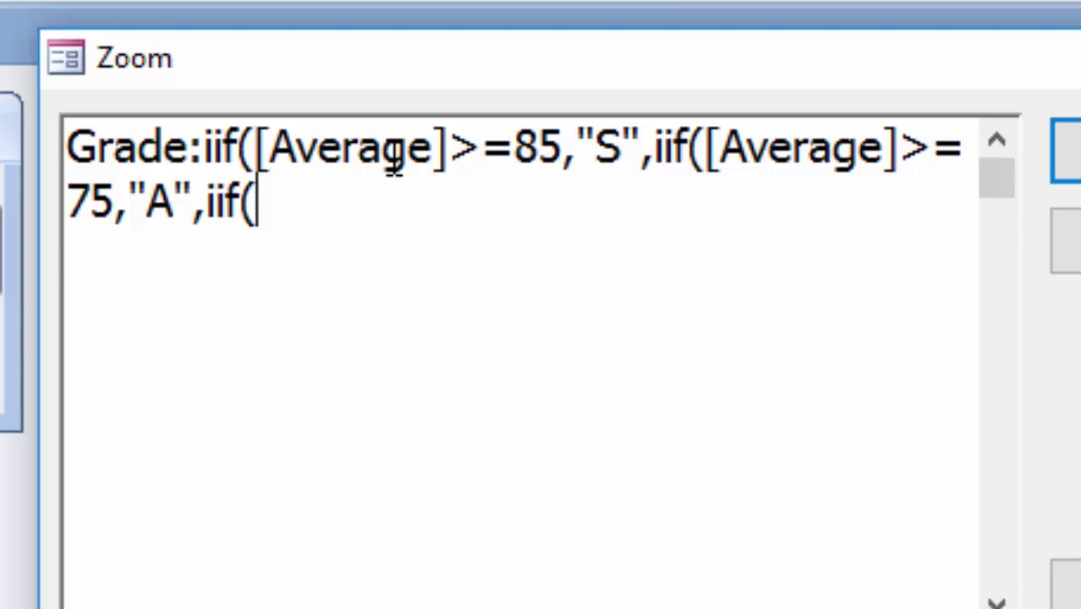
{"action": "type", "text": "[Av"}
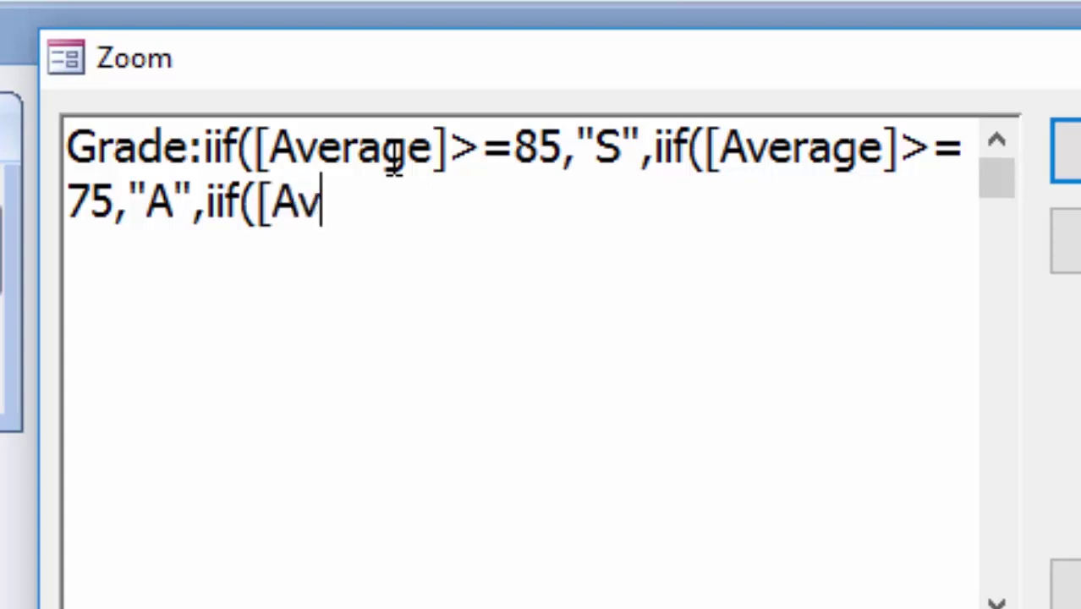
{"action": "type", "text": "erage]"}
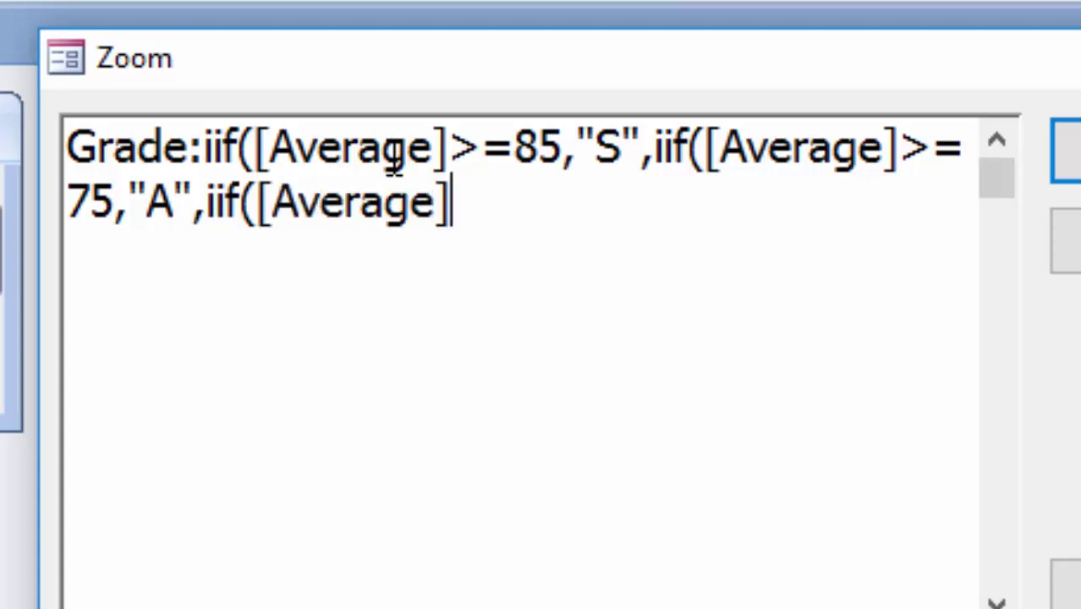
{"action": "type", "text": ">="}
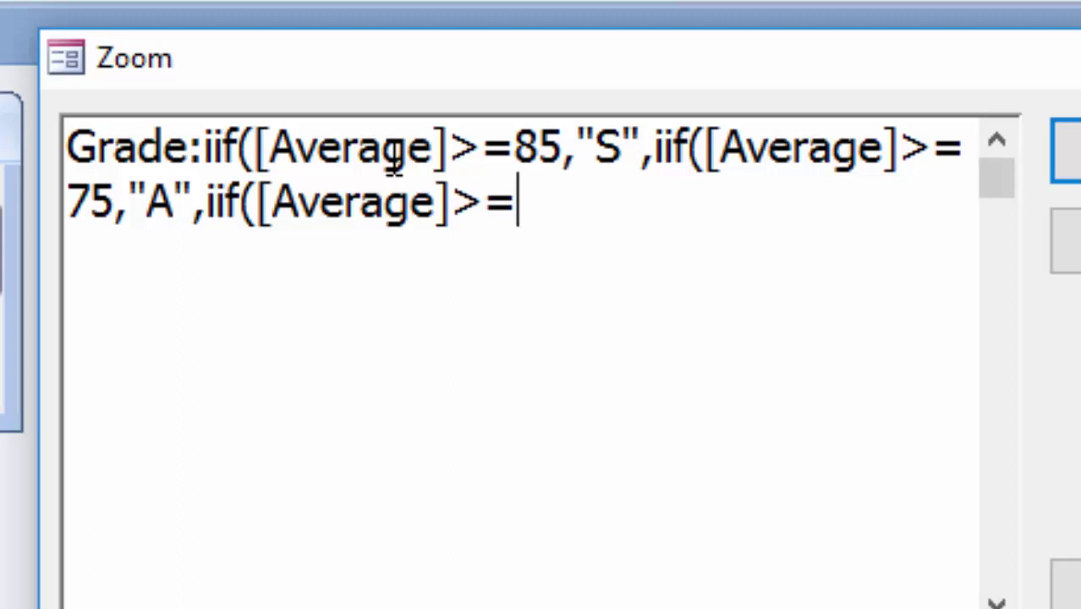
{"action": "type", "text": "65,\""}
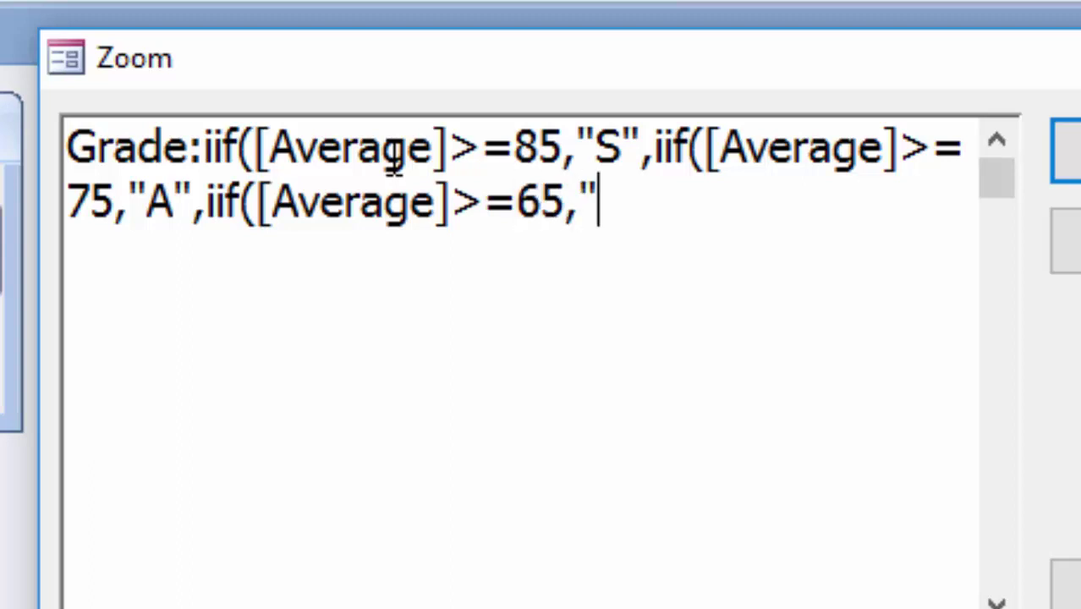
{"action": "type", "text": "B\""}
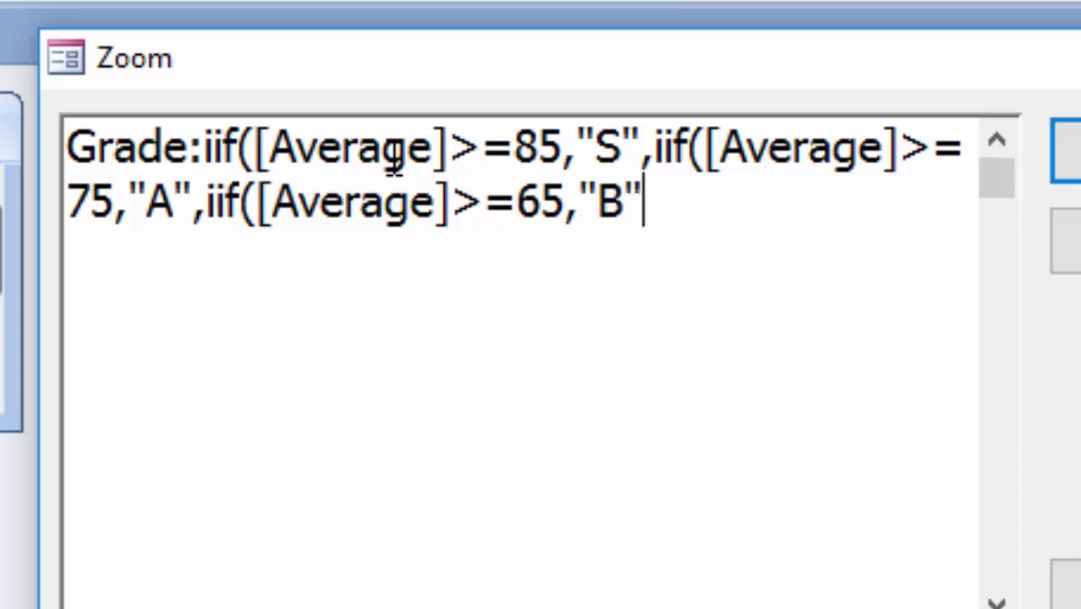
{"action": "type", "text": ",iif("}
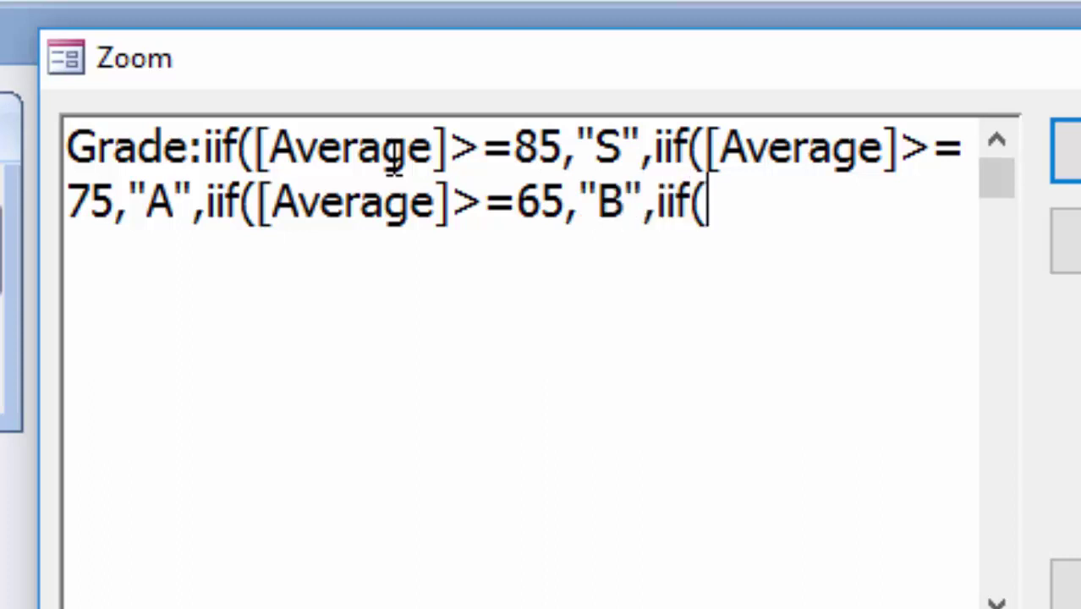
{"action": "type", "text": "["}
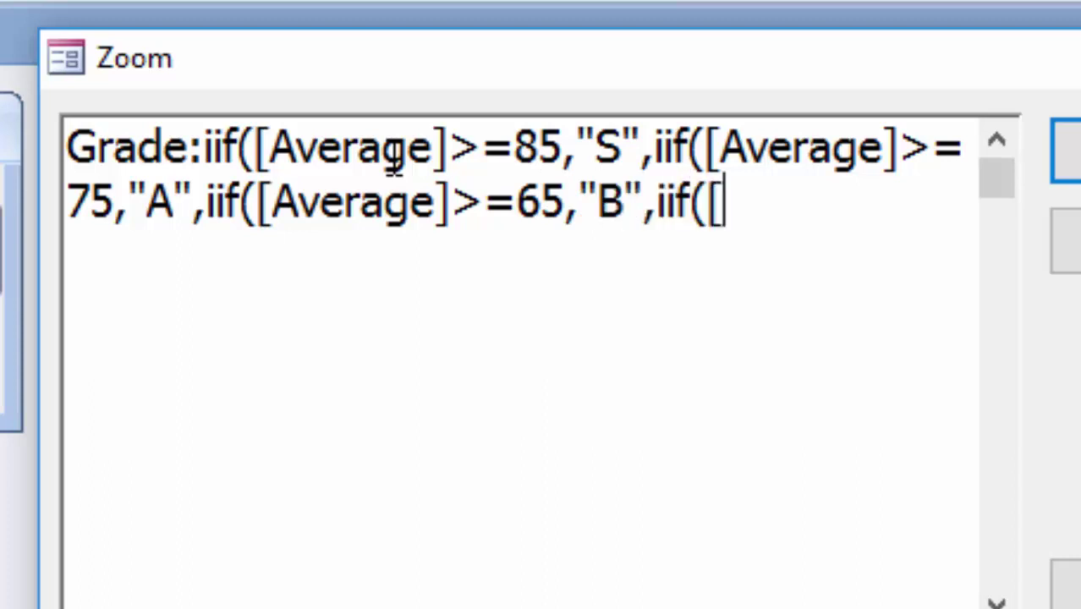
{"action": "type", "text": "Averag"}
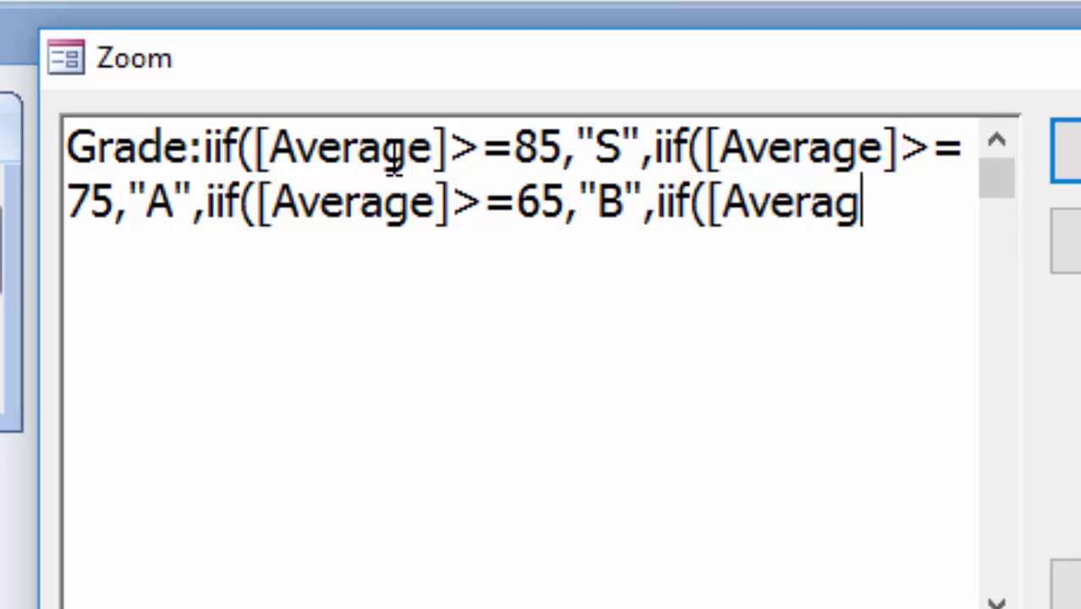
{"action": "type", "text": "e]>="}
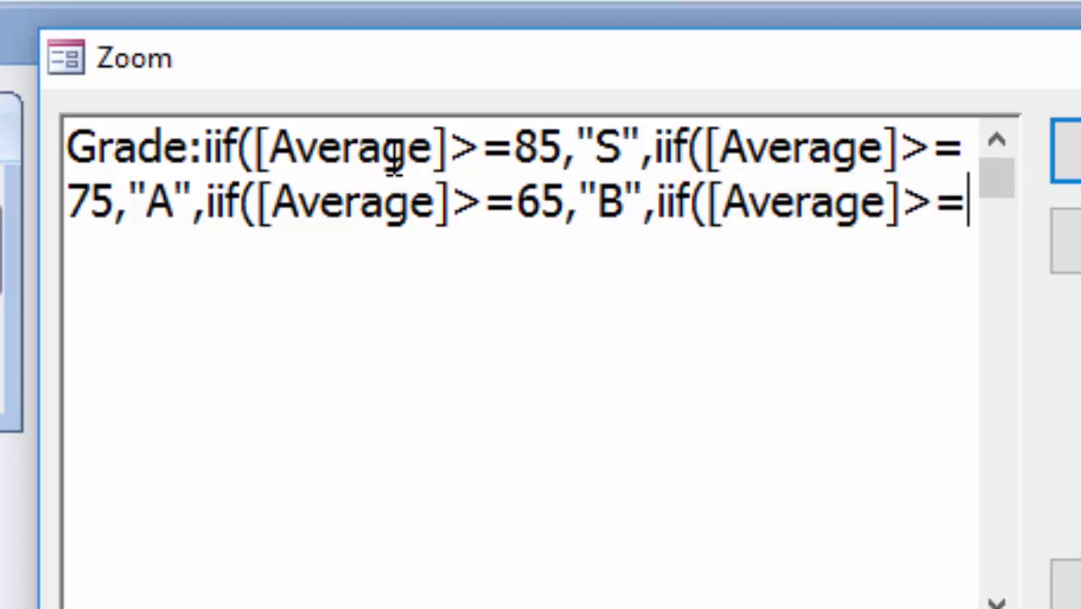
{"action": "type", "text": "55,"}
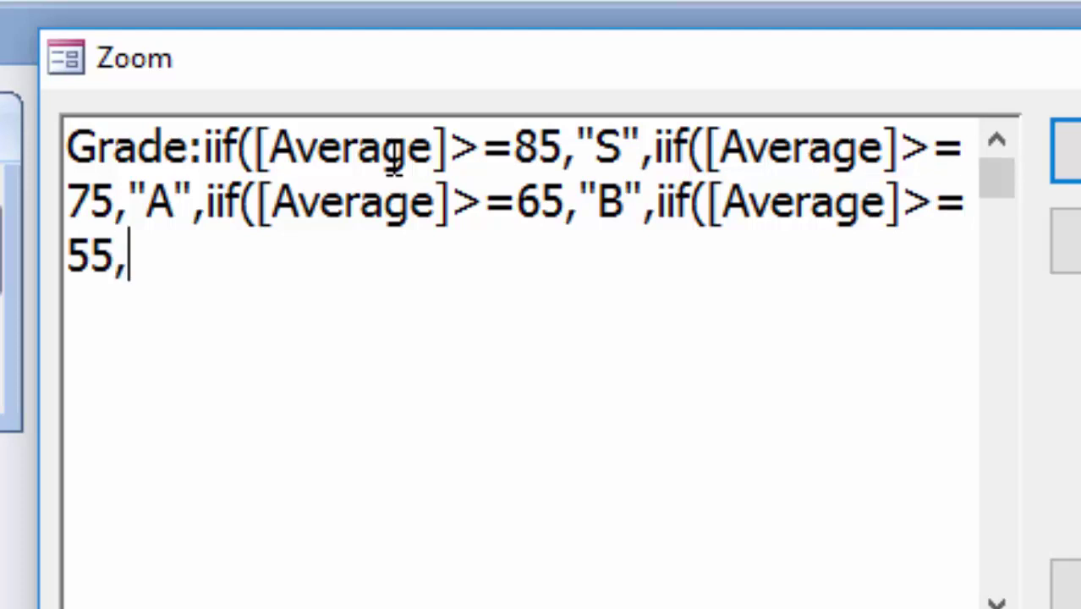
{"action": "type", "text": "\"C"}
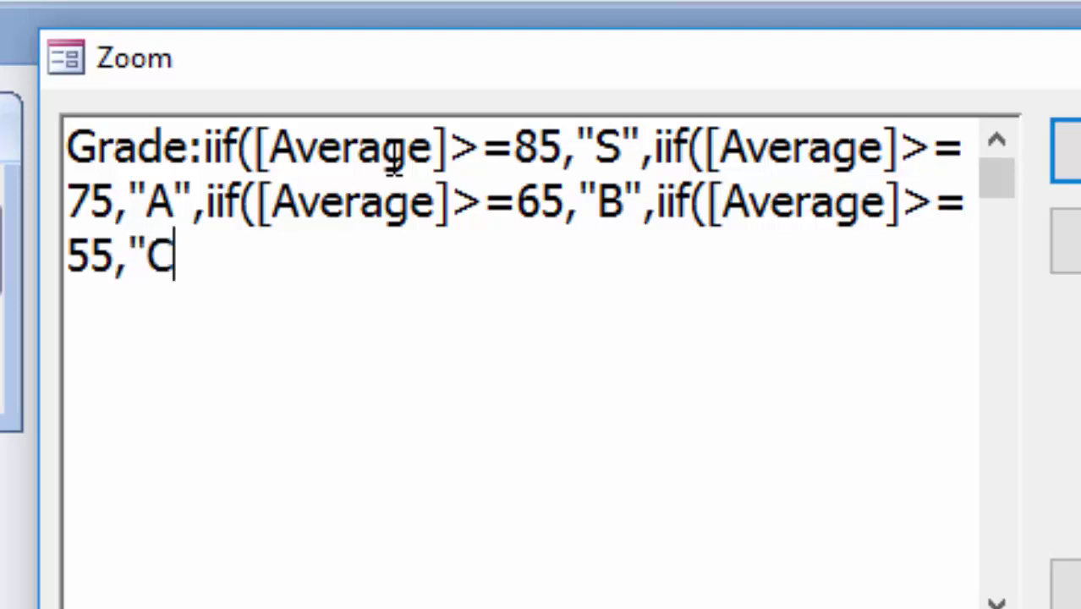
{"action": "type", "text": "\",iif"}
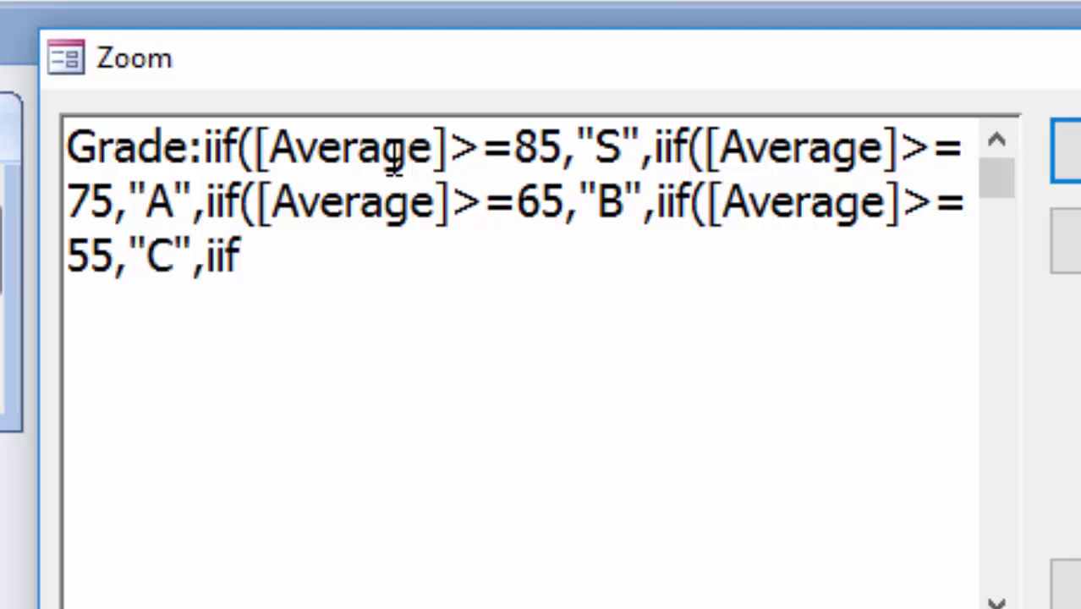
{"action": "type", "text": "(["}
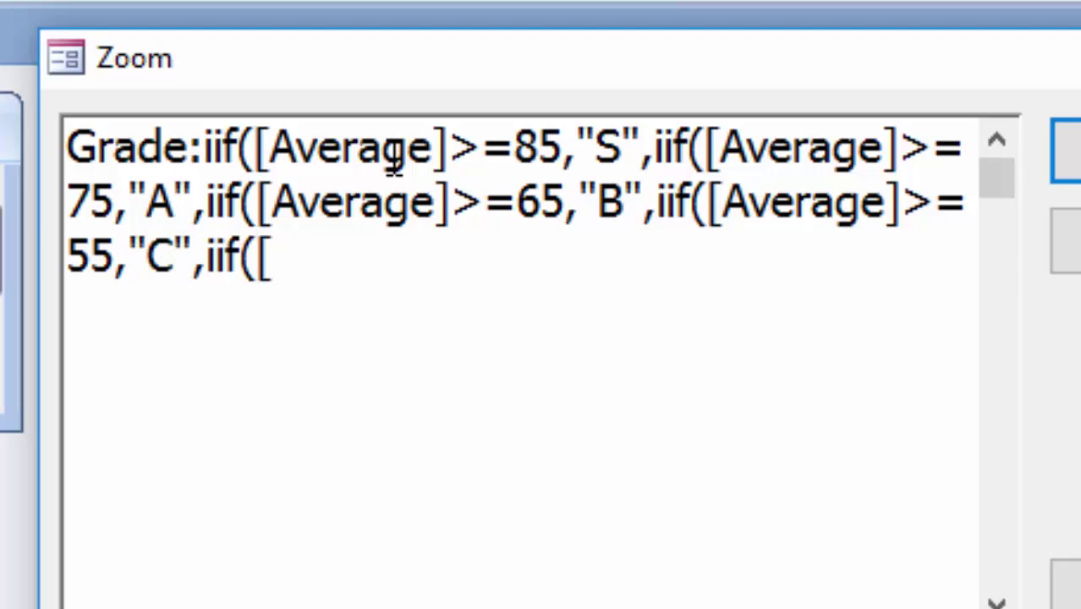
{"action": "type", "text": "Averag"}
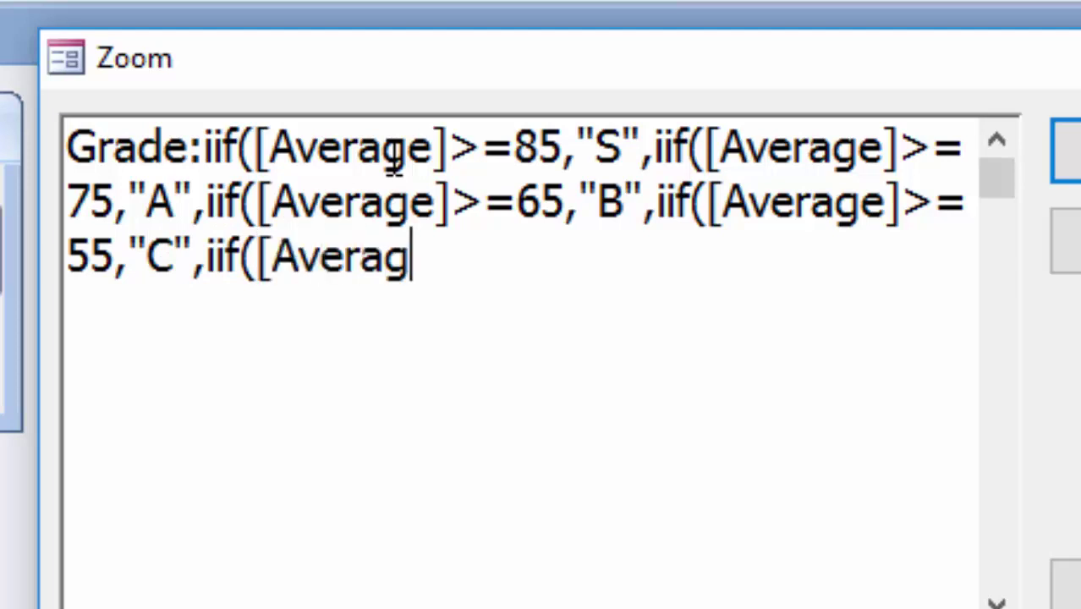
{"action": "type", "text": "e"}
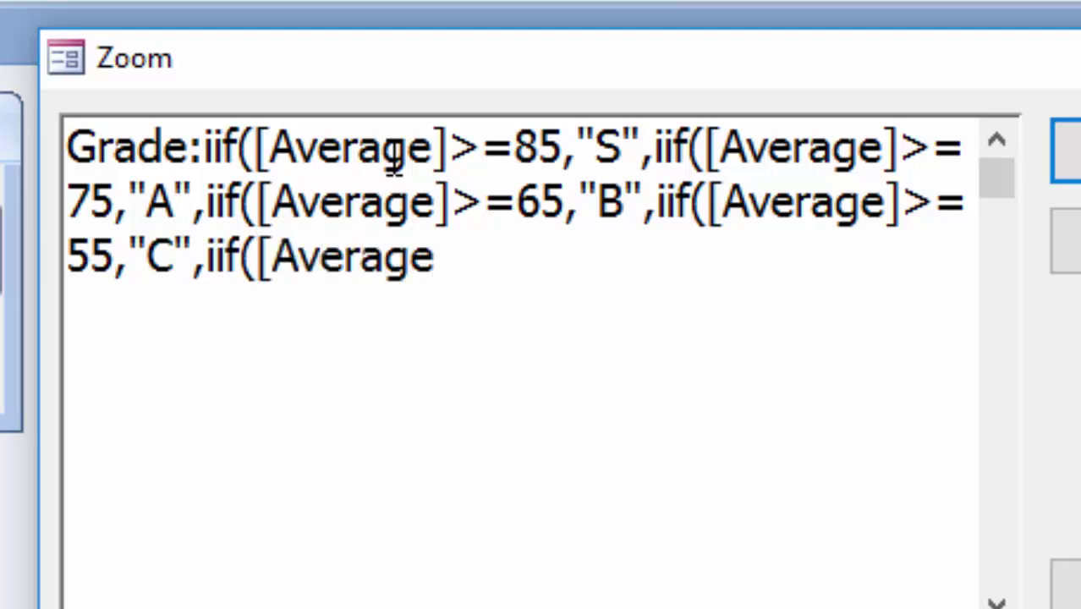
{"action": "type", "text": ">="}
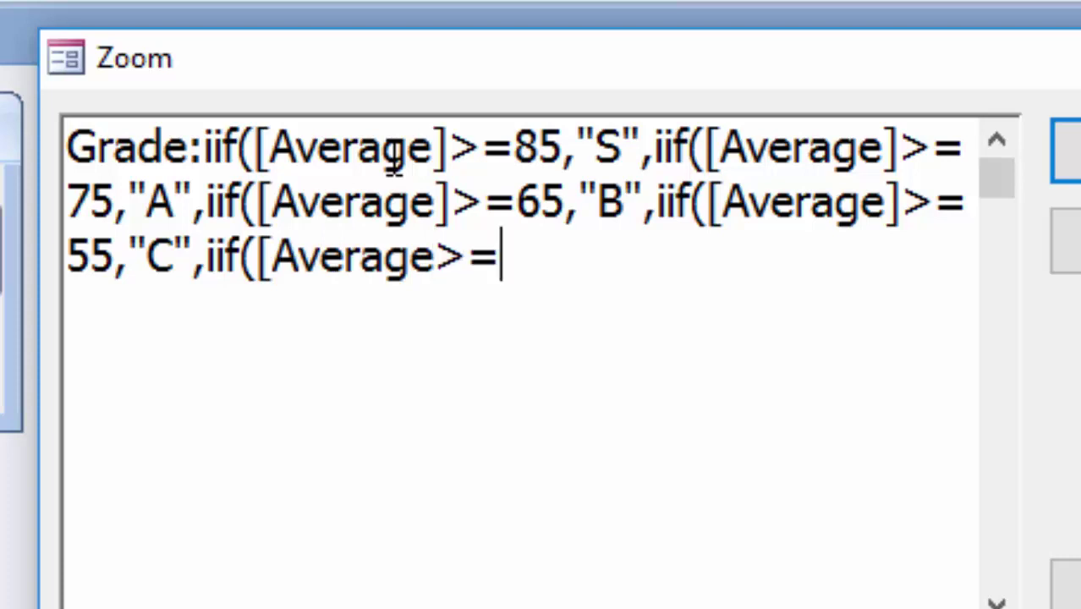
- Add the missing bracket after Average, then finish with D at 50, "Failed" otherwise, and all closing parentheses
{"action": "left_click", "coordinate": [431, 266]}
{"action": "type", "text": "]"}
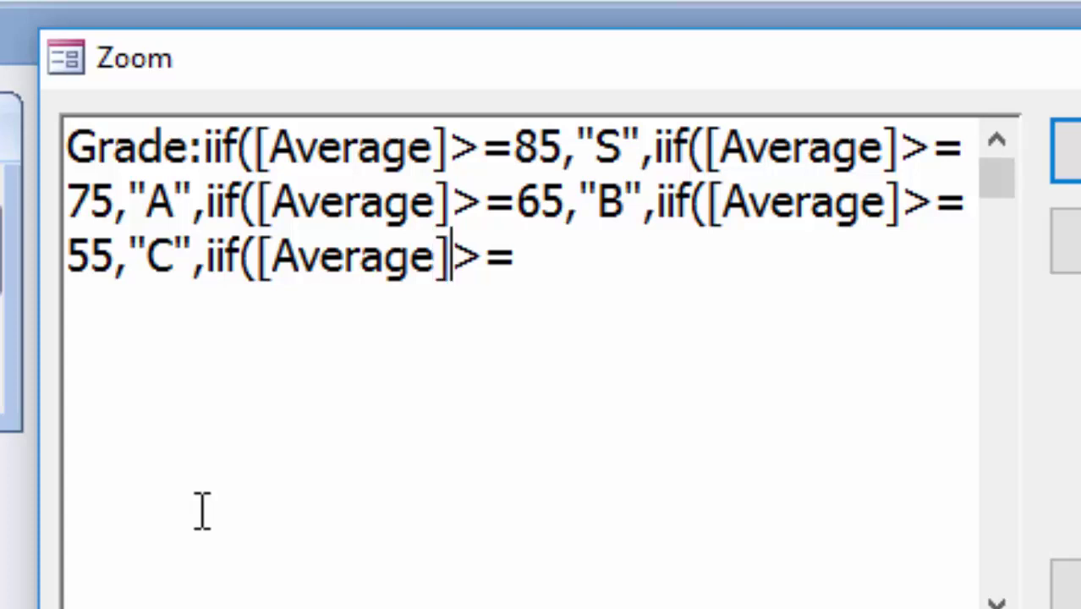
{"action": "left_click", "coordinate": [575, 264]}
{"action": "type", "text": "50"}
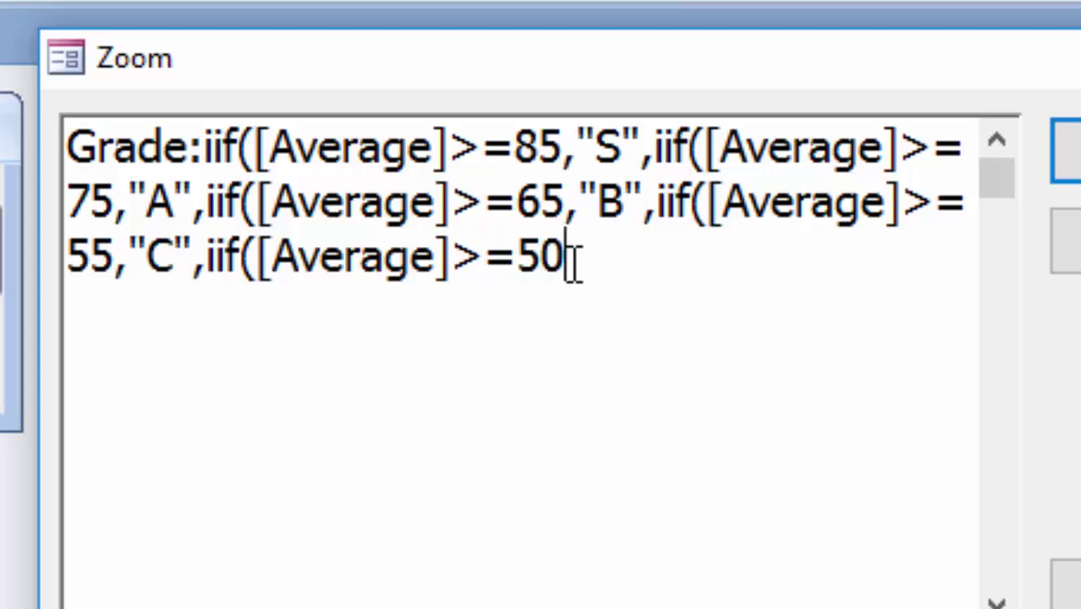
{"action": "type", "text": ",\"D"}
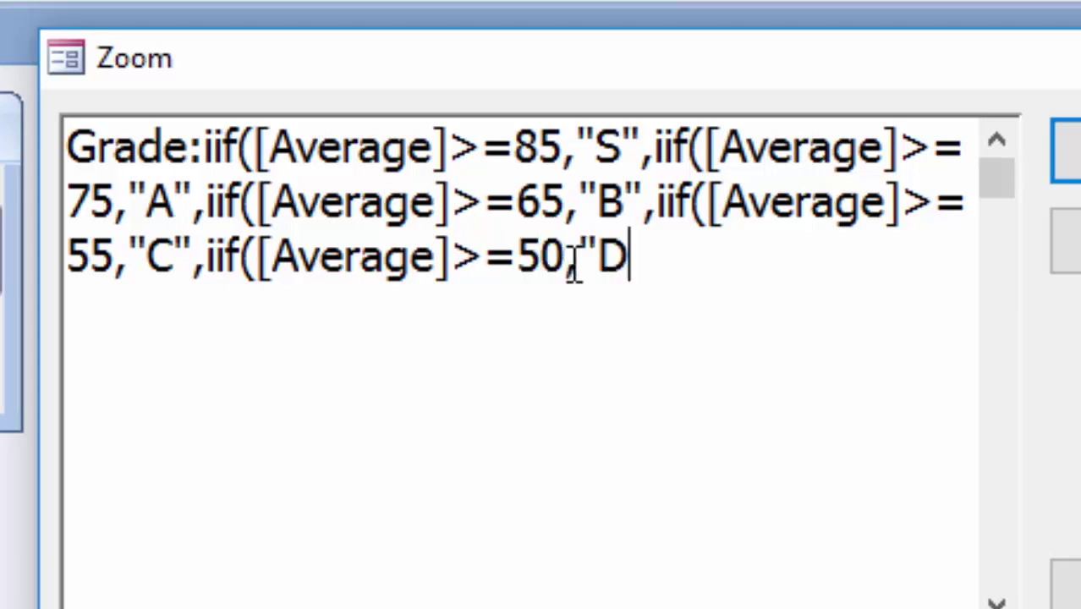
{"action": "type", "text": "\",ii"}
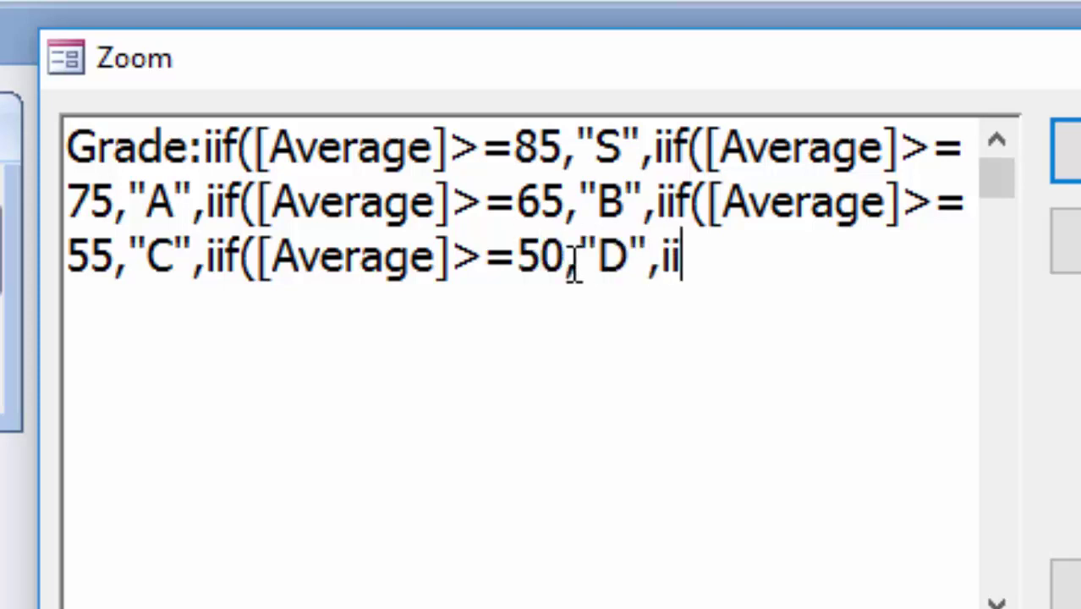
{"action": "key", "text": "BackSpace"}
{"action": "key", "text": "BackSpace"}
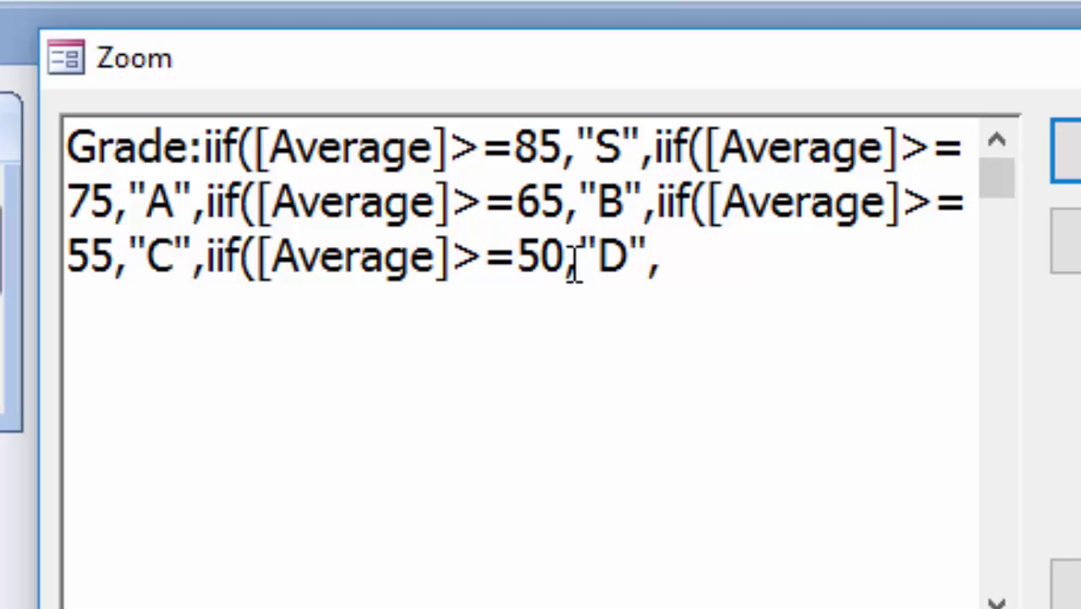
{"action": "type", "text": "\"F"}
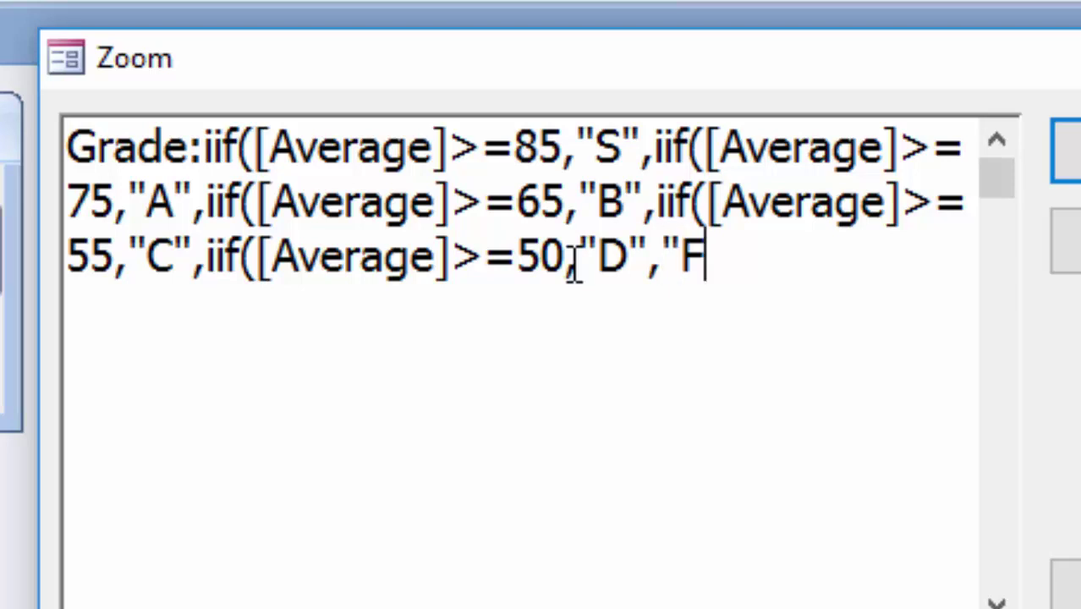
{"action": "type", "text": "ai"}
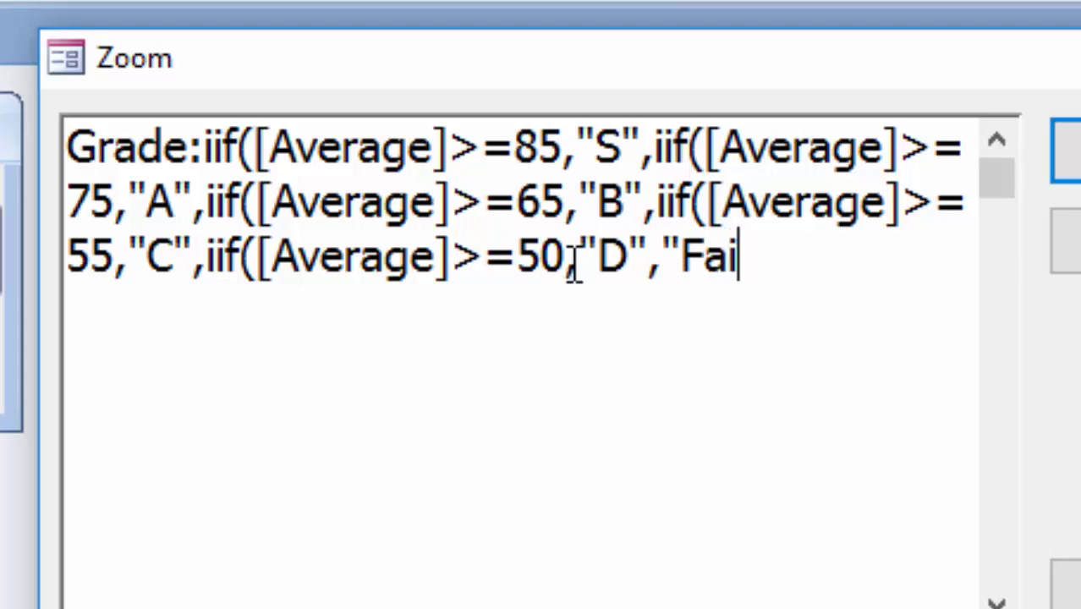
{"action": "type", "text": "l"}
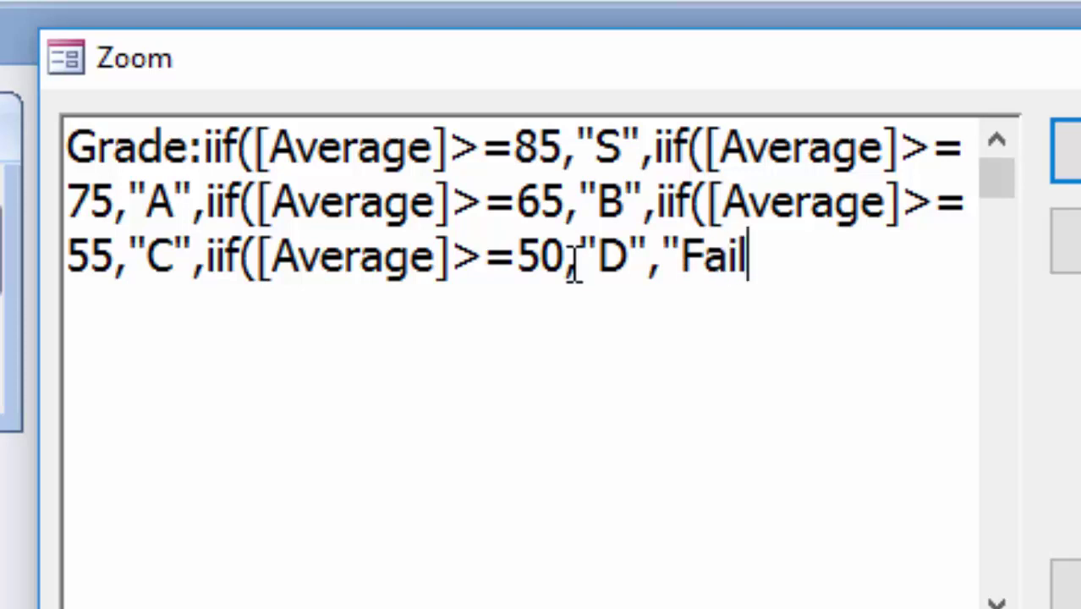
{"action": "type", "text": "ed"}
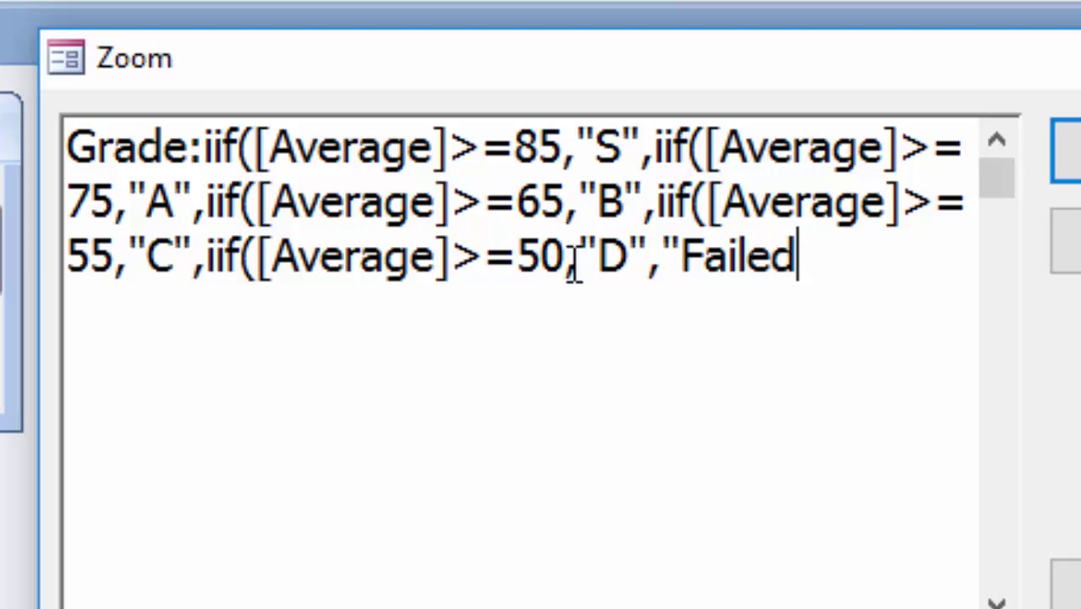
{"action": "type", "text": "\")"}
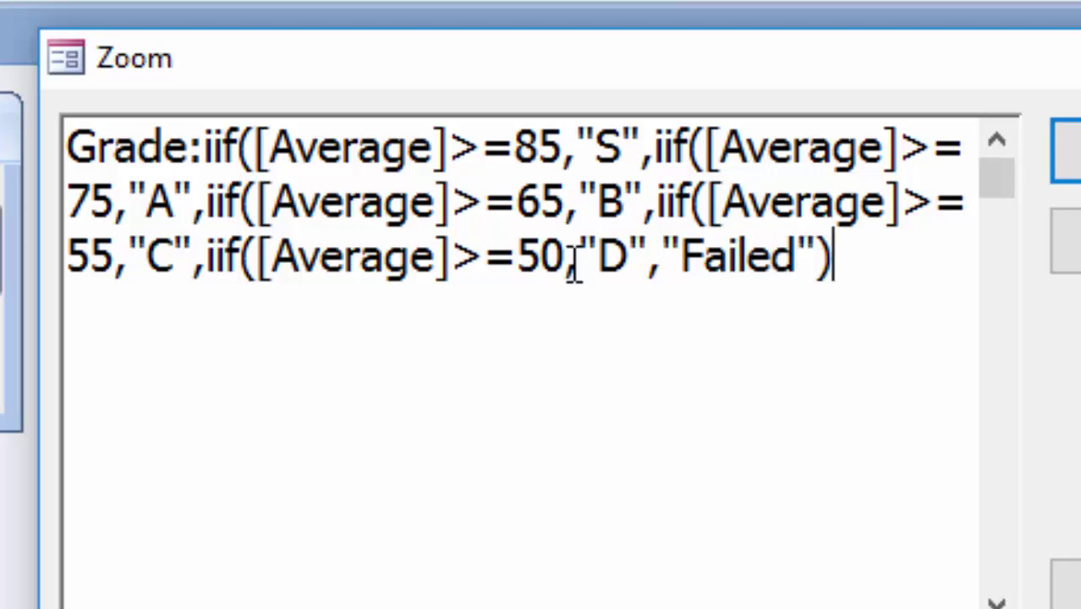
{"action": "type", "text": ")"}
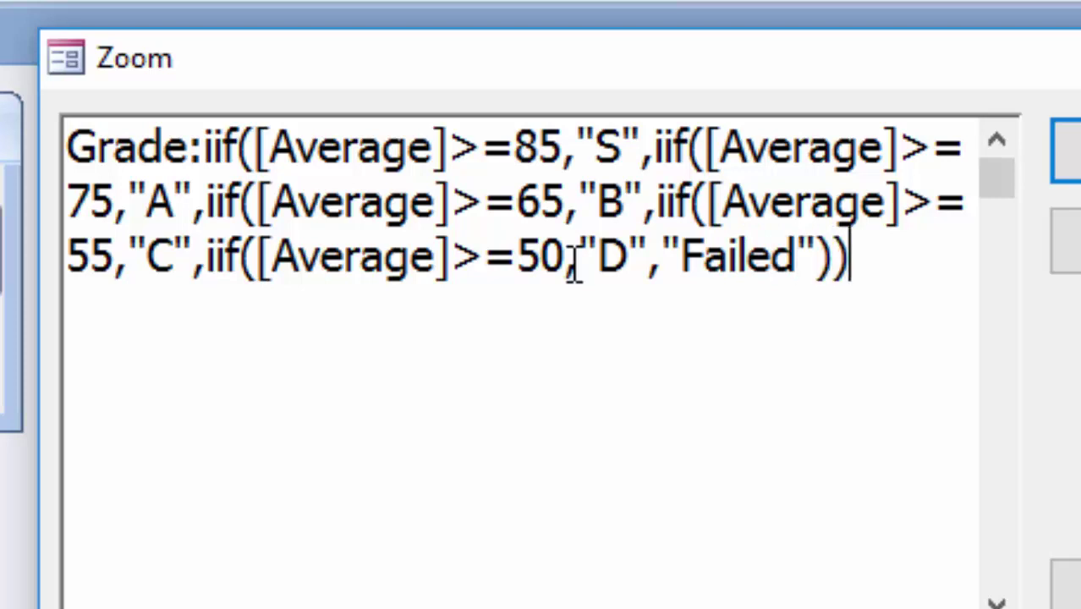
{"action": "type", "text": "))"}
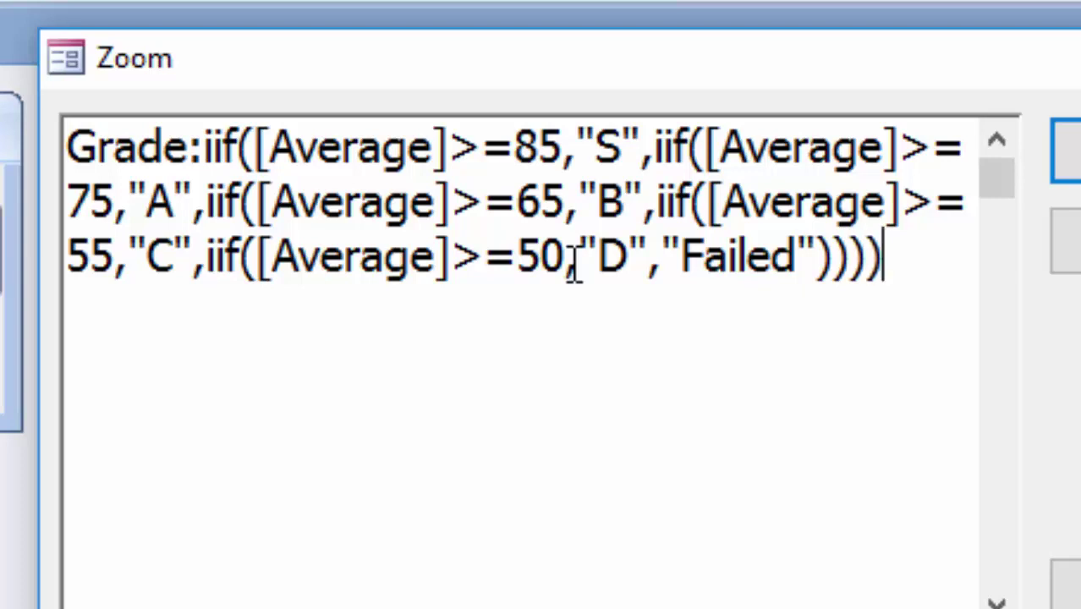
{"action": "type", "text": ")"}
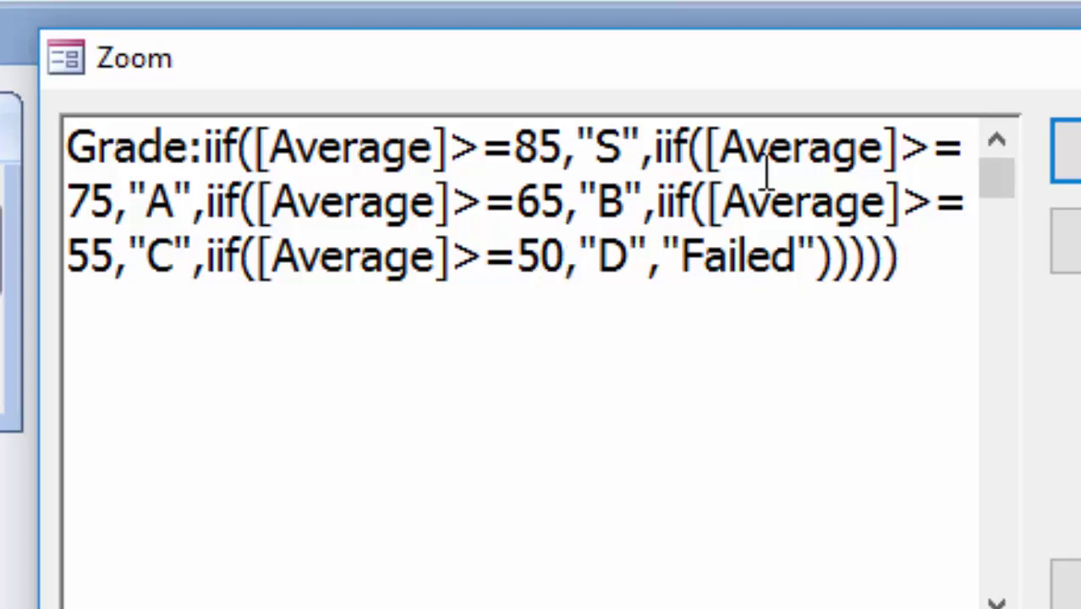
- Confirm the Grade expression and run the query in Datasheet view
{"action": "left_click", "coordinate": [1064, 150]}
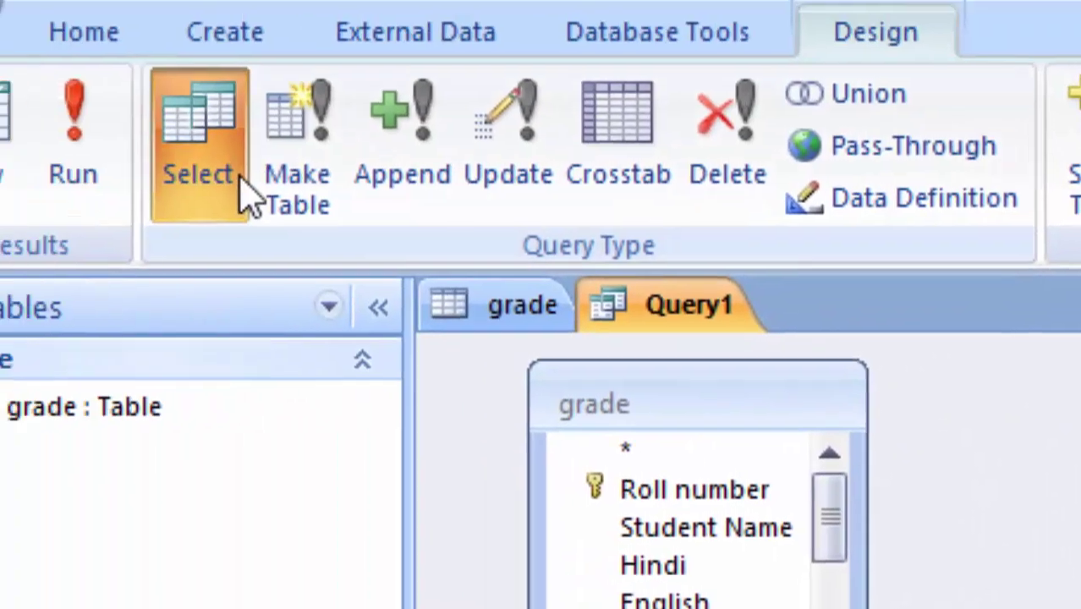
{"action": "left_click", "coordinate": [78, 152]}
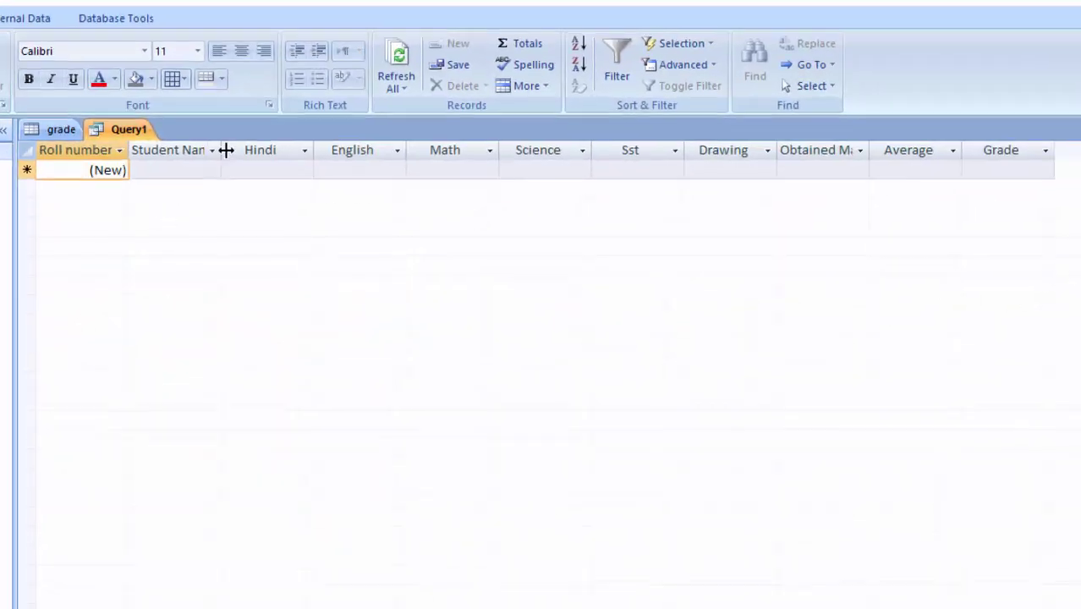
{"action": "double_click", "coordinate": [226, 150]}
- Enter a student name and six subject marks totalling 420, giving Average 70 and Grade B
{"action": "left_click", "coordinate": [195, 176]}
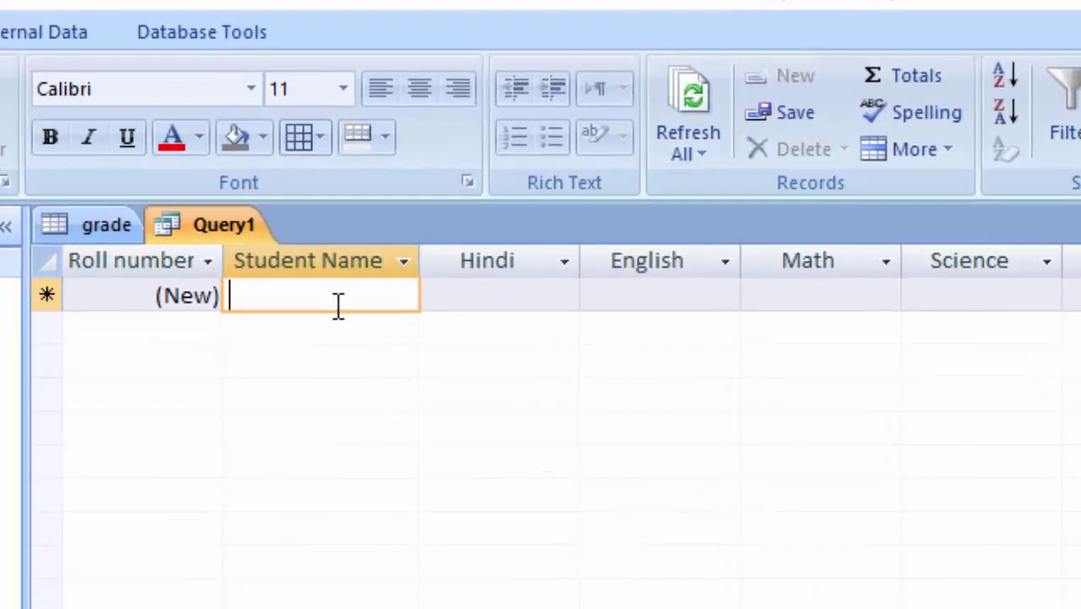
{"action": "type", "text": "R"}
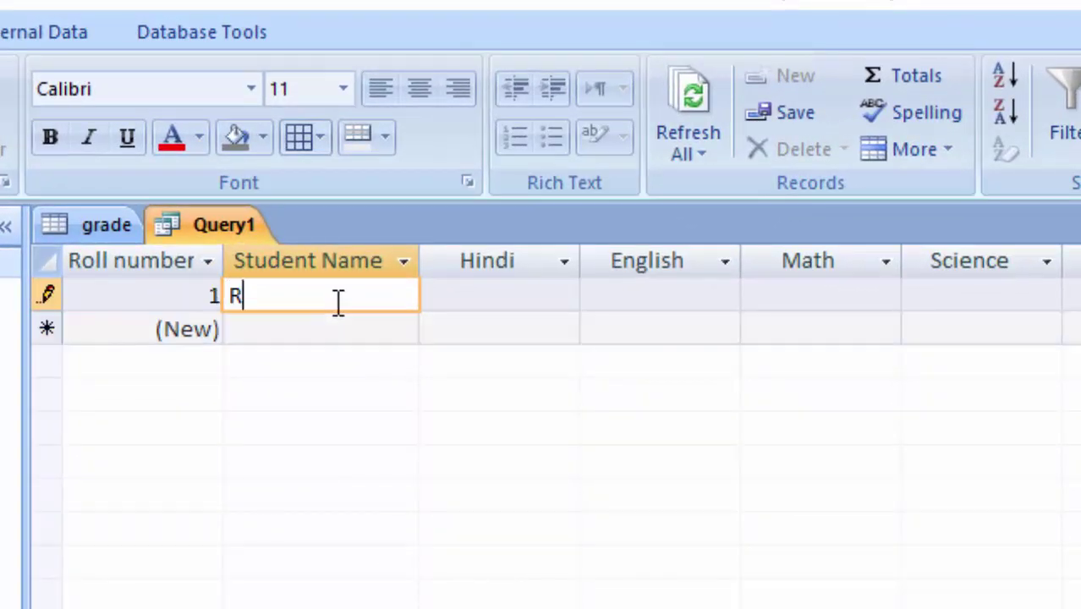
{"action": "type", "text": "am"}
{"action": "key", "text": "Tab"}
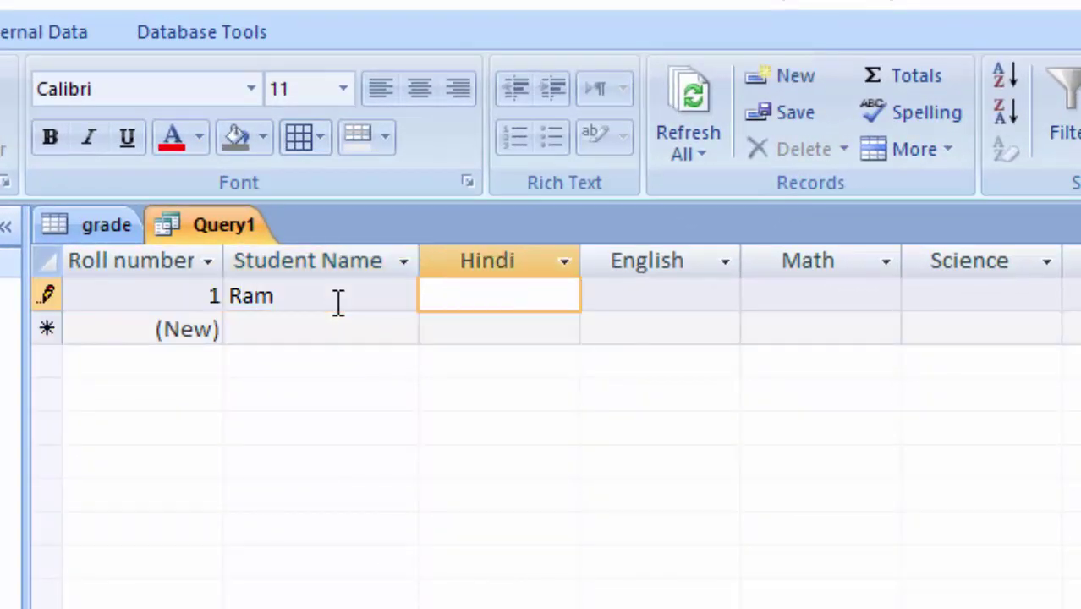
{"action": "type", "text": "56"}
{"action": "key", "text": "Tab"}
{"action": "type", "text": "77"}
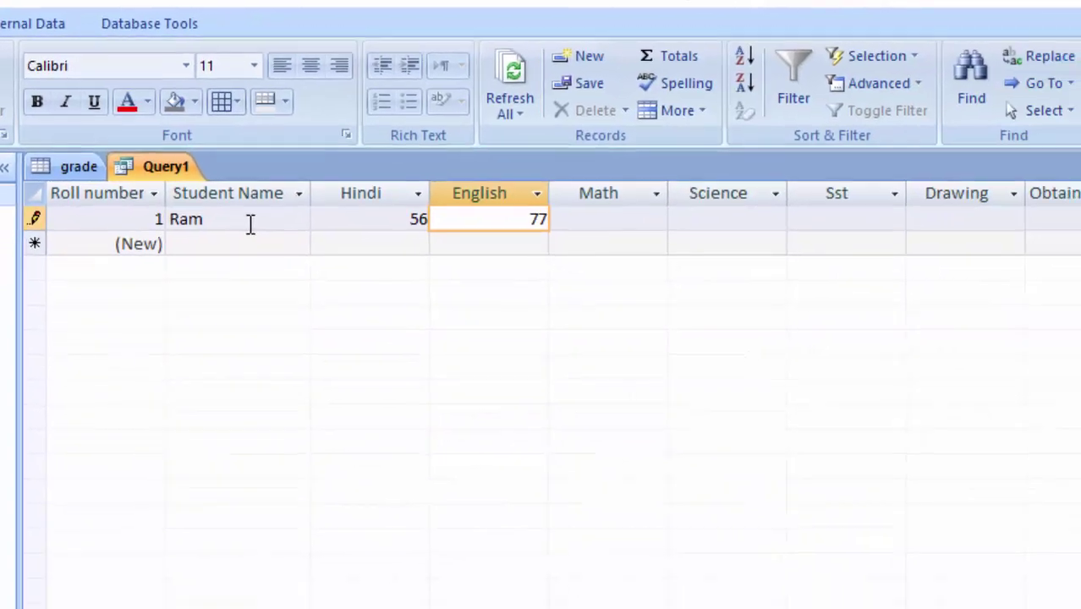
{"action": "key", "text": "Tab"}
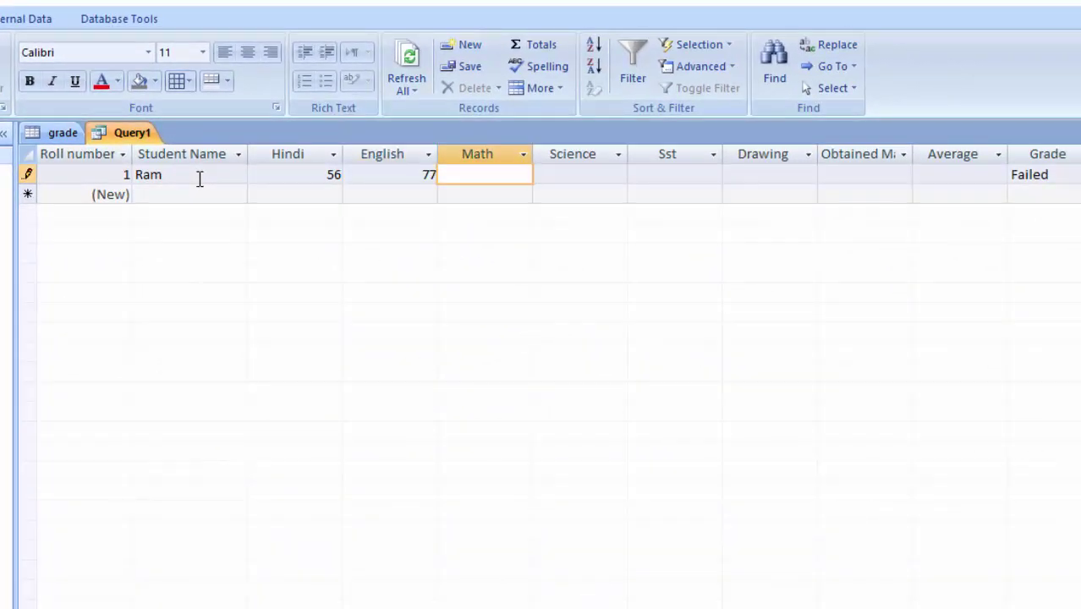
{"action": "type", "text": "55"}
{"action": "key", "text": "Tab"}
{"action": "type", "text": "77"}
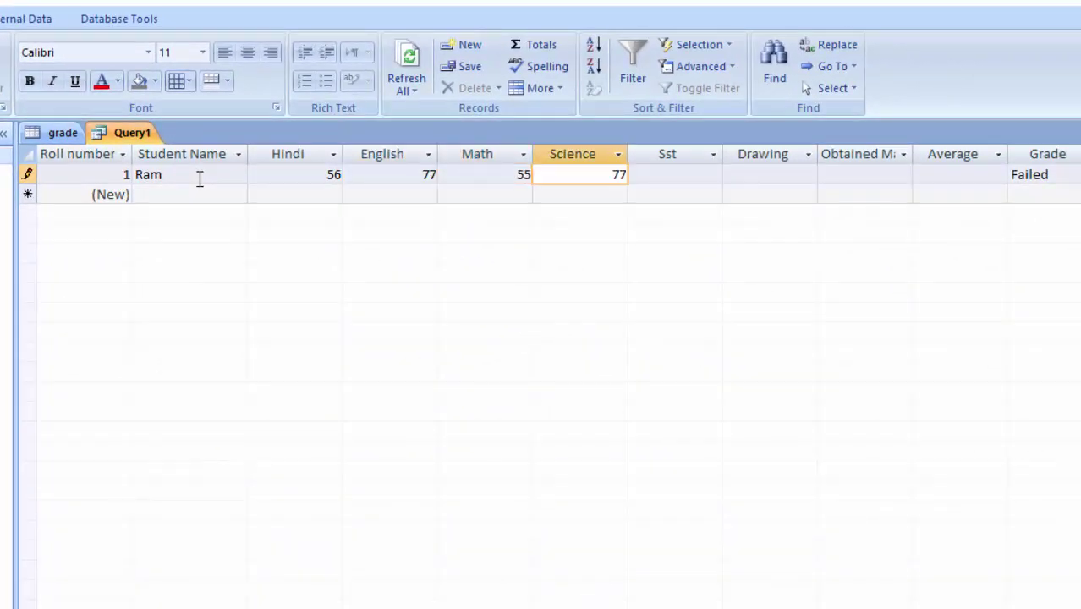
{"action": "key", "text": "Tab"}
{"action": "type", "text": "77"}
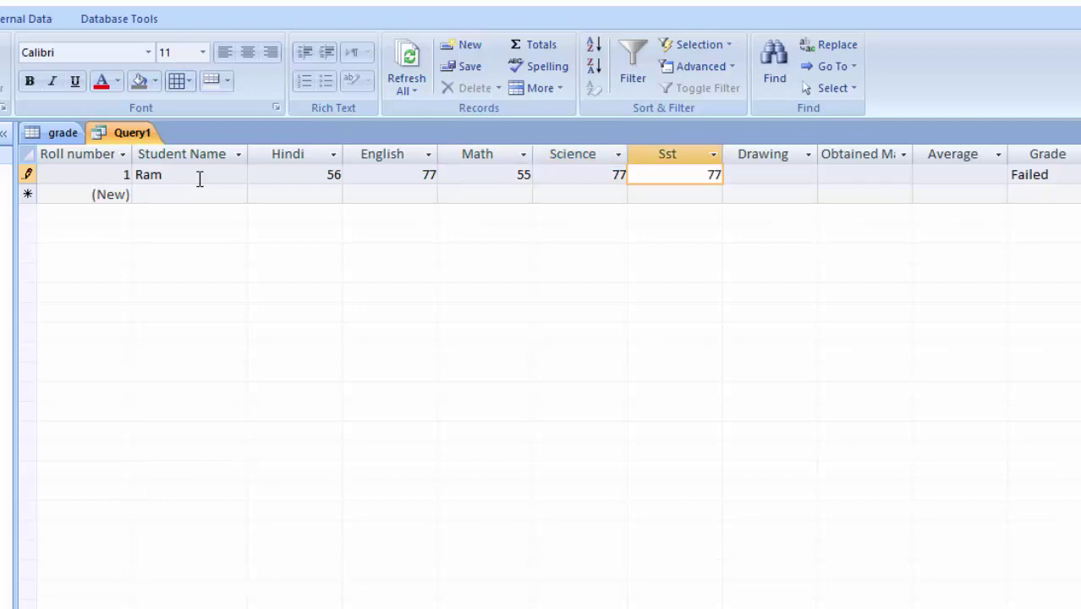
{"action": "key", "text": "Tab"}
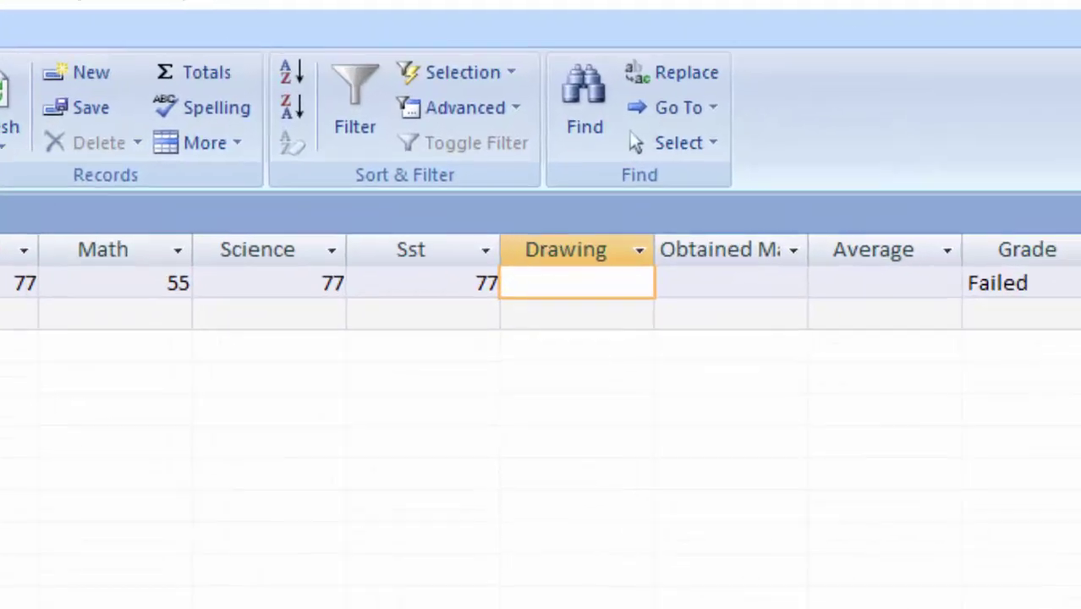
{"action": "type", "text": "78"}
{"action": "key", "text": "Tab"}
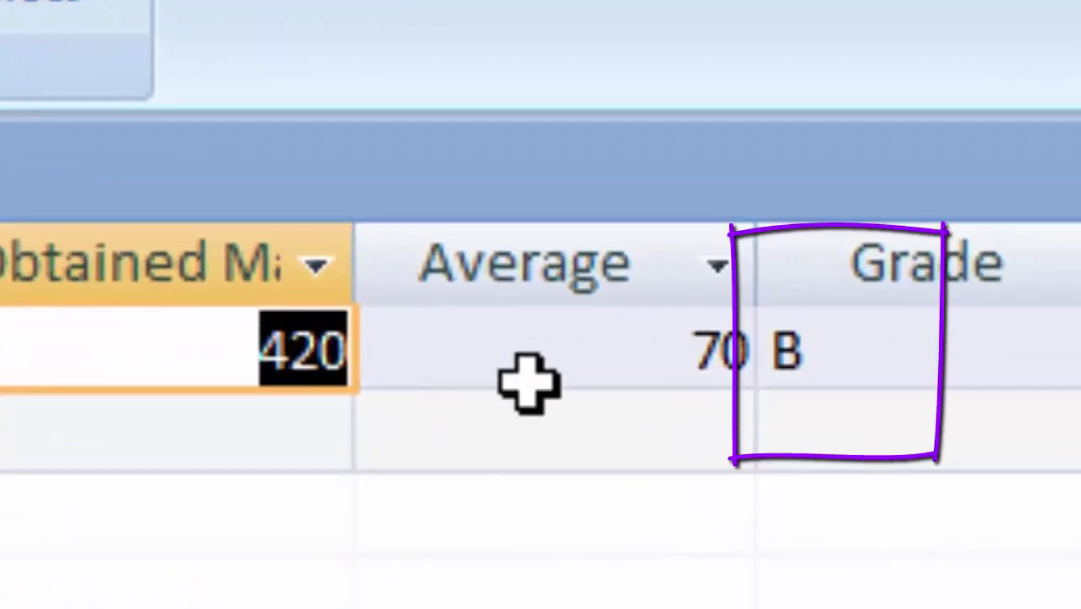
{"action": "left_click", "coordinate": [530, 353]}
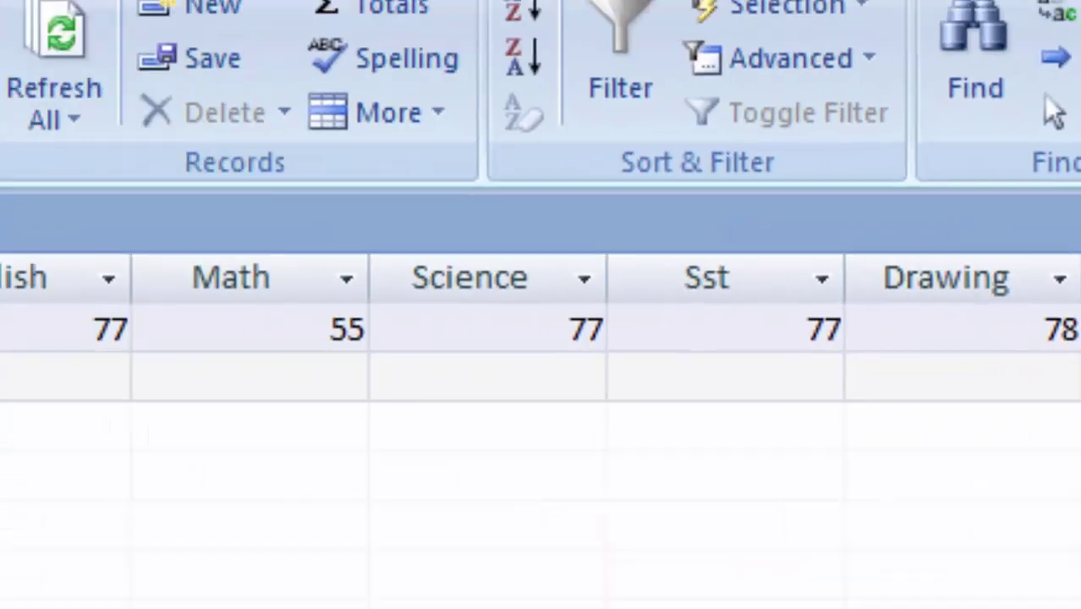
- Return to Design view and add the field Percentage:[Obtained Marks]*100/600 in the column after Grade
{"action": "left_click", "coordinate": [35, 161]}
{"action": "left_click", "coordinate": [68, 518]}
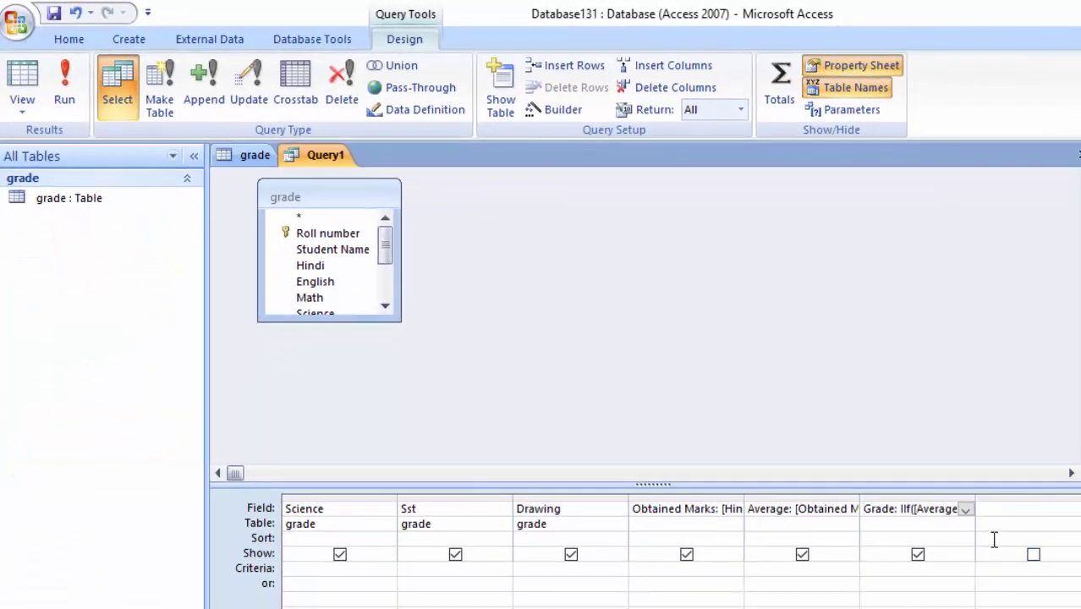
{"action": "left_click", "coordinate": [1001, 509]}
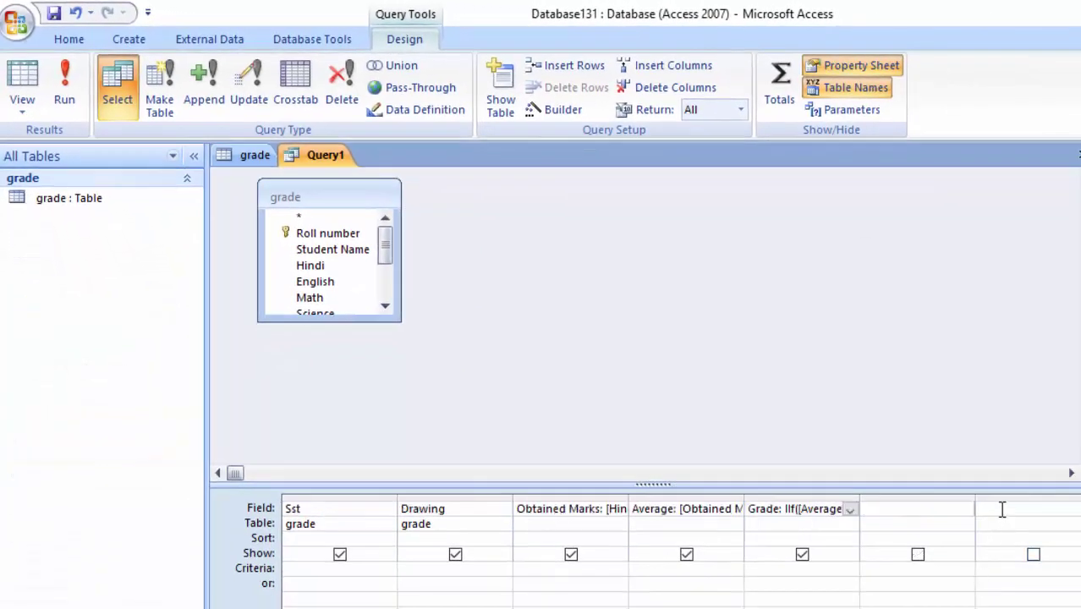
{"action": "right_click", "coordinate": [892, 504]}
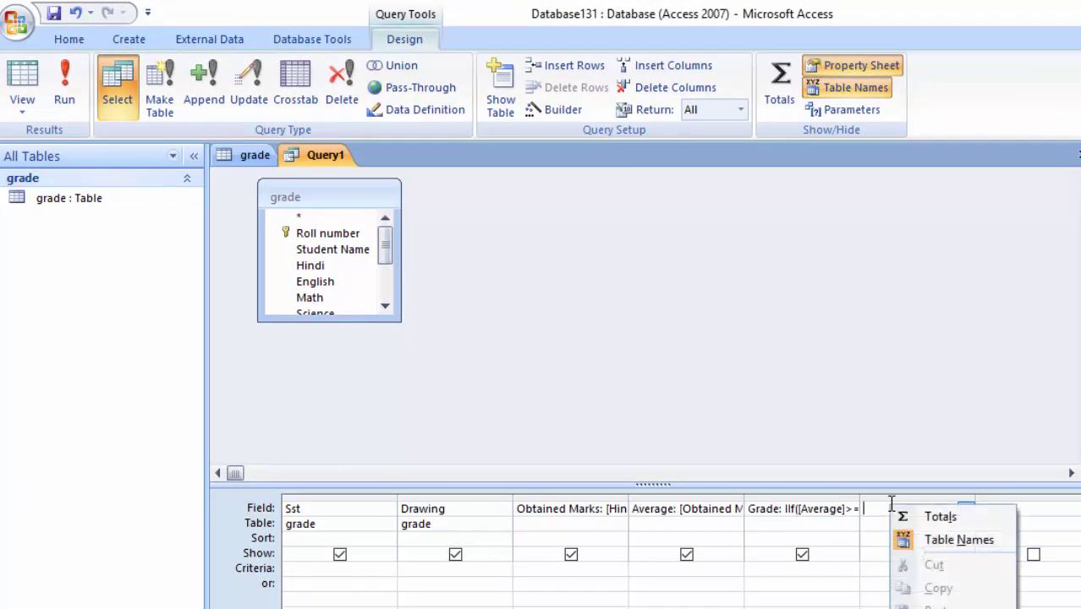
{"action": "key", "text": "z"}
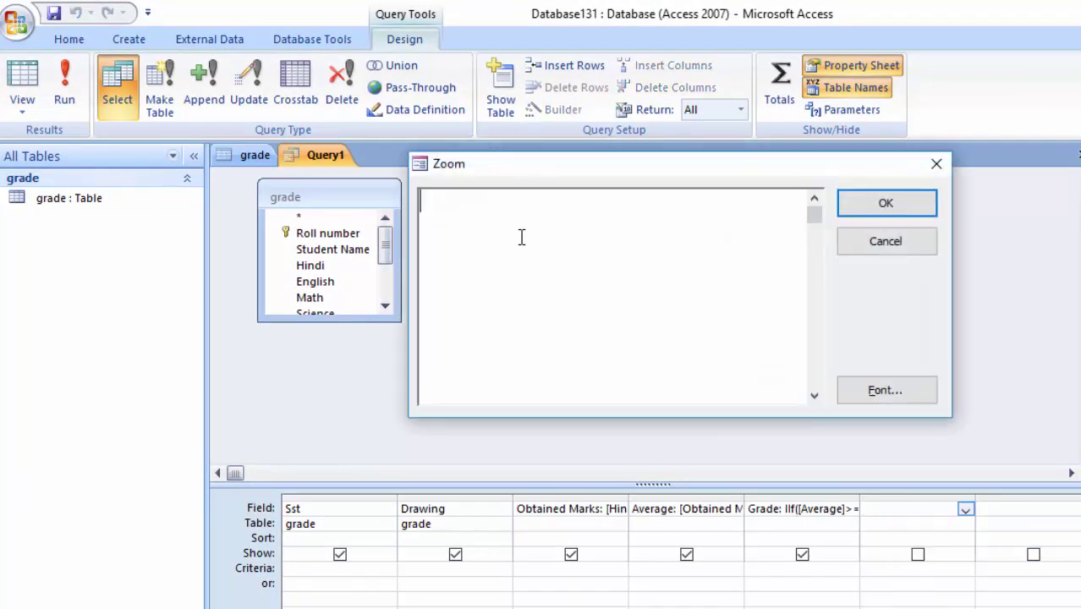
{"action": "type", "text": "Perc"}
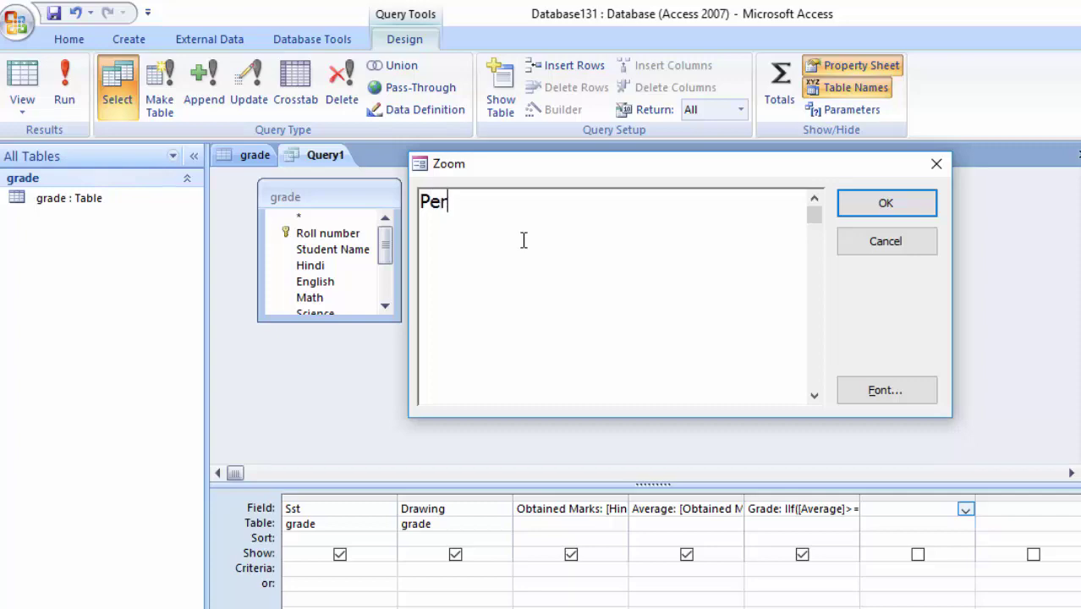
{"action": "type", "text": "ent"}
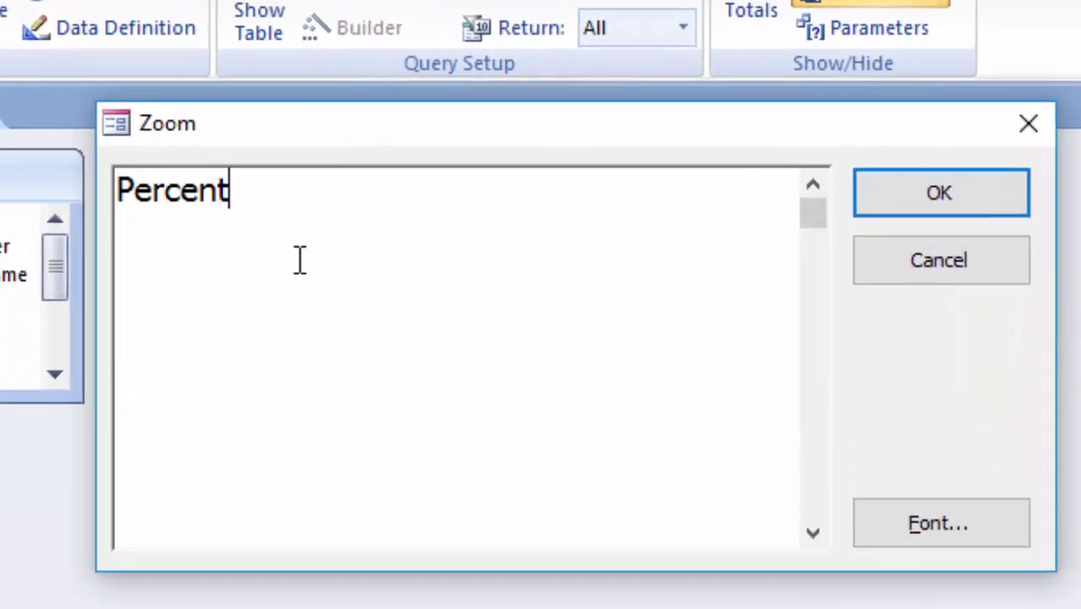
{"action": "type", "text": "age"}
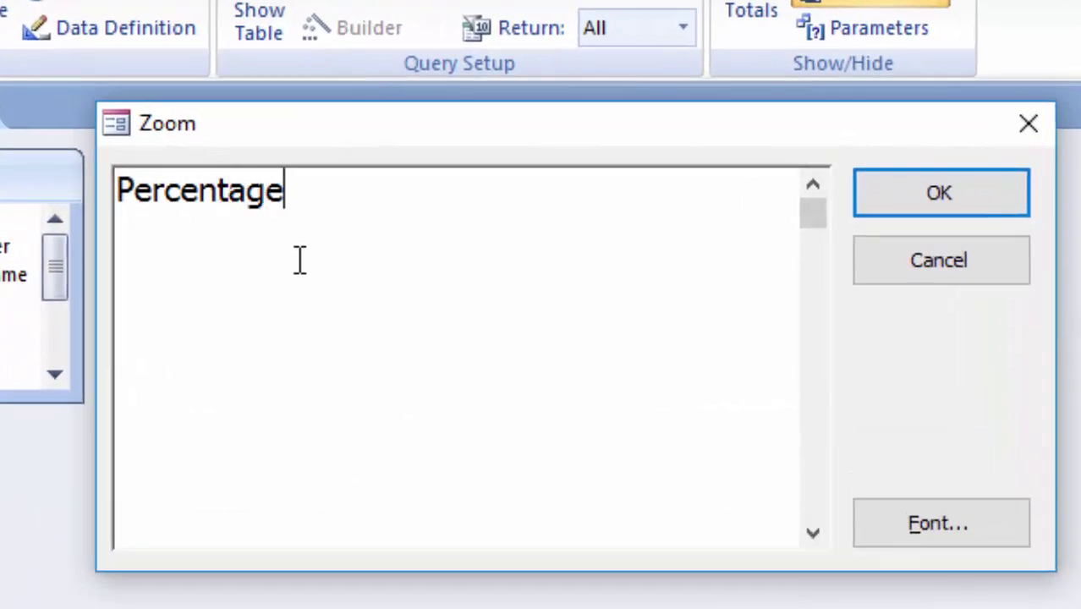
{"action": "type", "text": ":["}
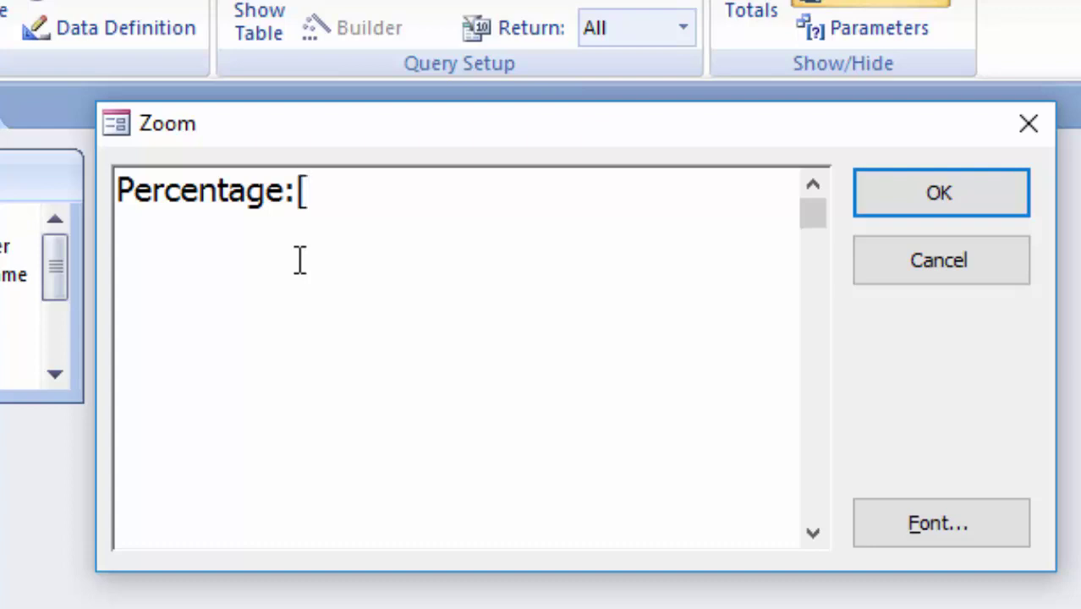
{"action": "type", "text": "Ob"}
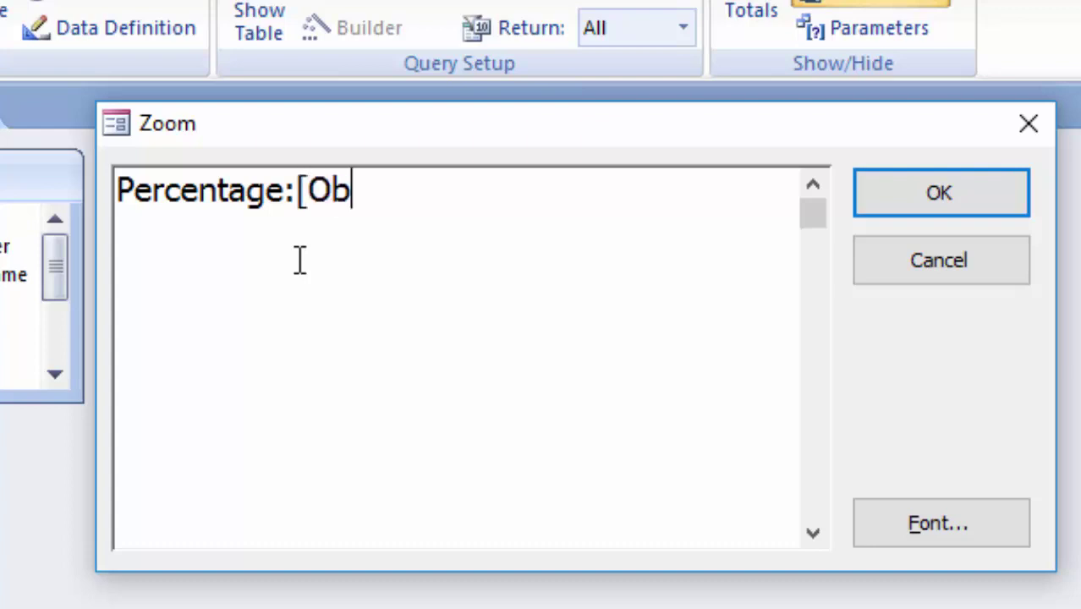
{"action": "type", "text": "tain"}
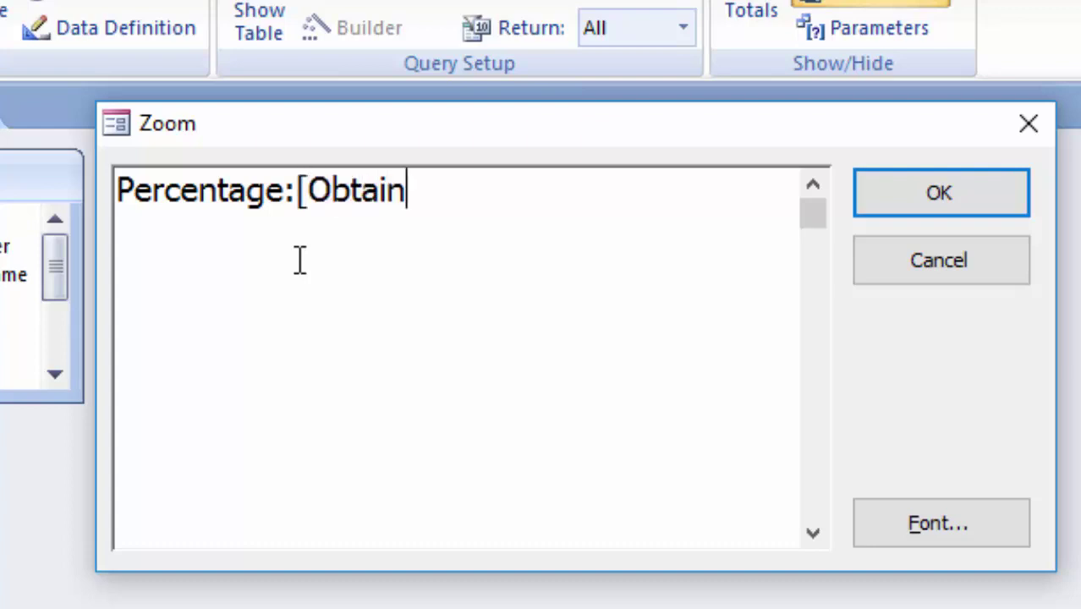
{"action": "type", "text": "ed Ma"}
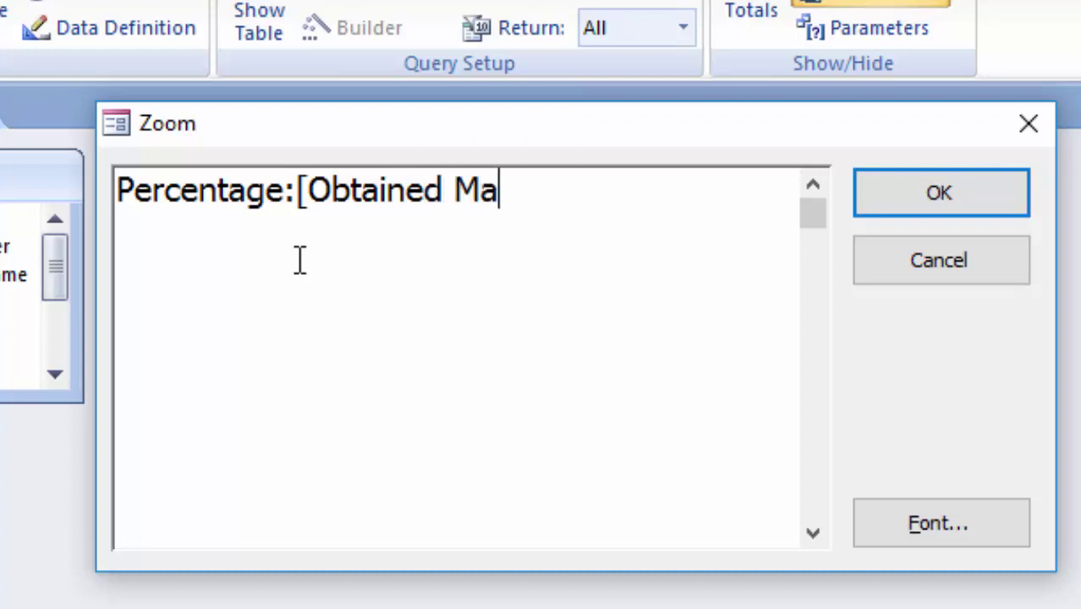
{"action": "type", "text": "rks]"}
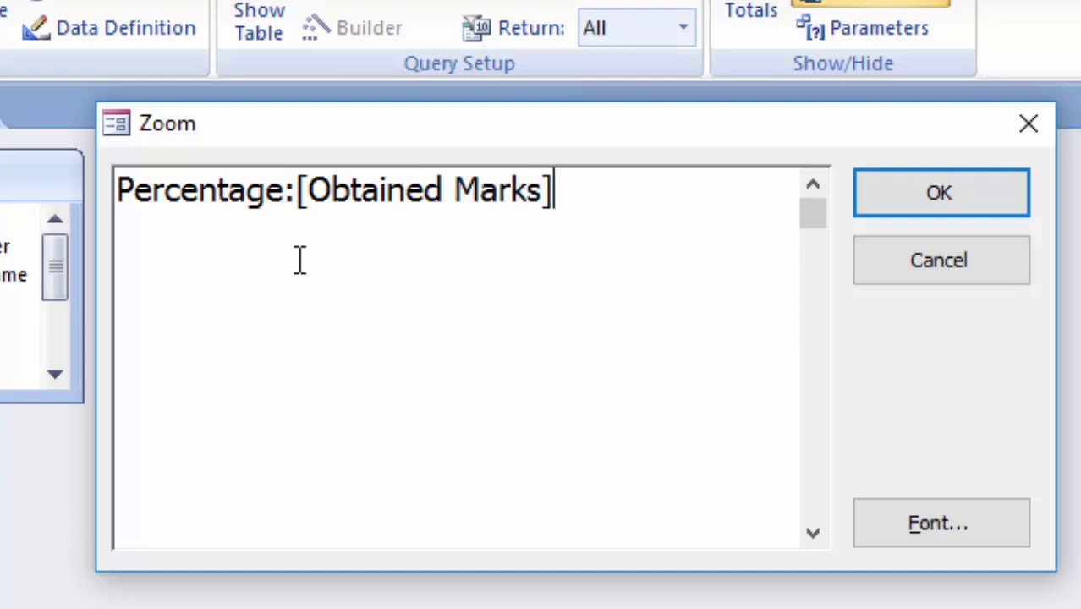
{"action": "type", "text": "*1"}
{"action": "type", "text": "00/"}
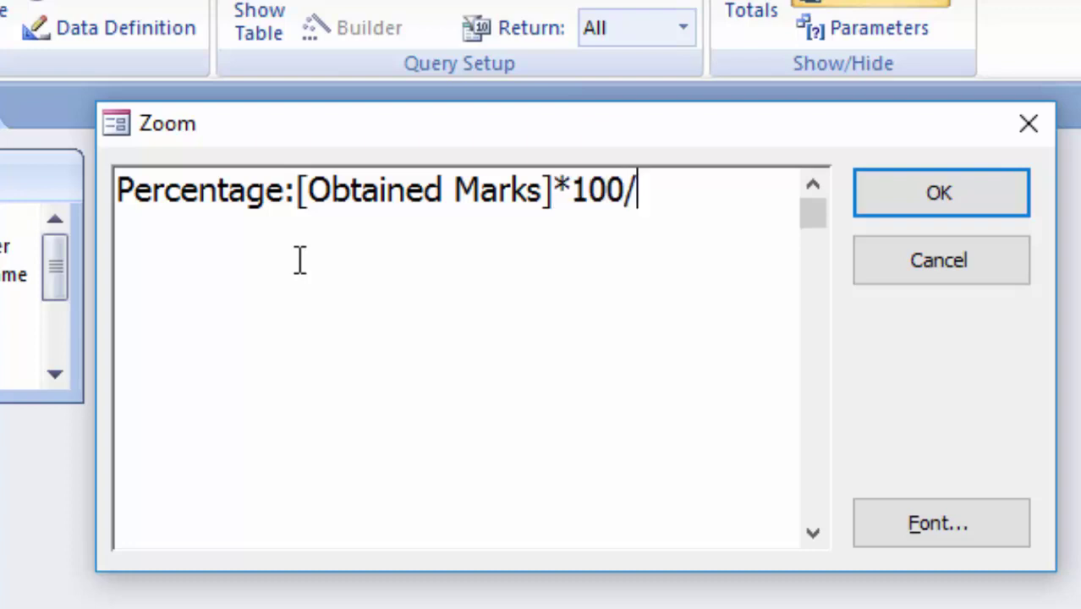
{"action": "type", "text": "6"}
{"action": "type", "text": "00"}
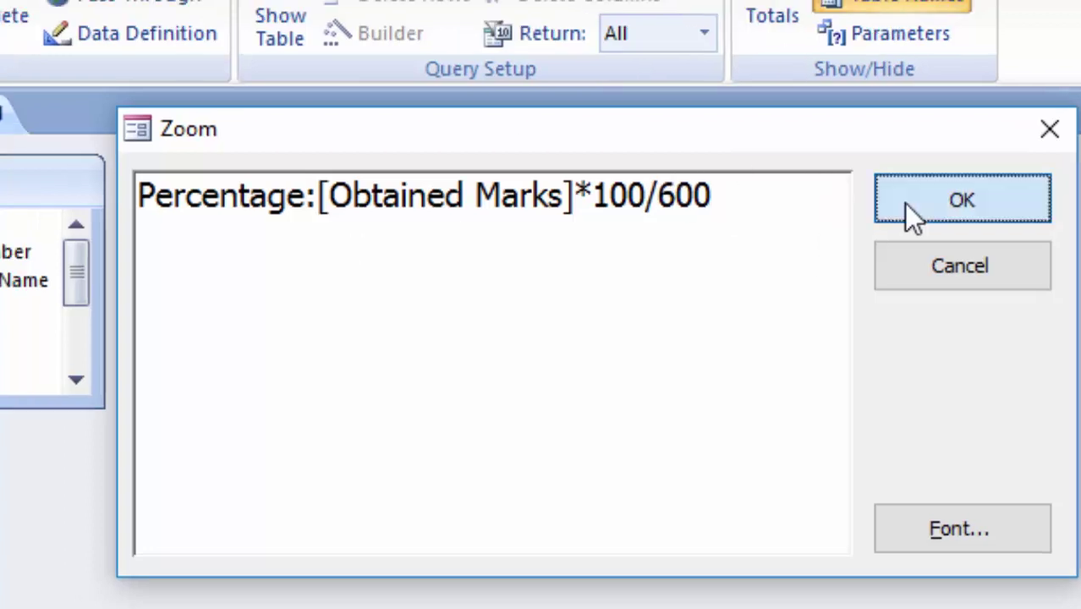
{"action": "left_click", "coordinate": [905, 210]}
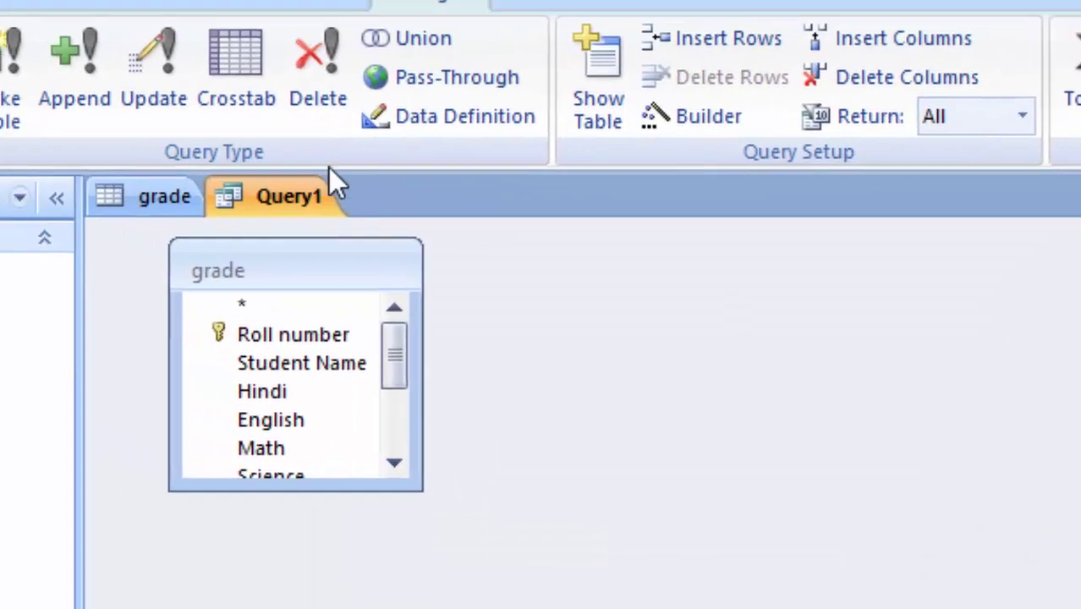
- Run the query and scroll to the Percentage column, which shows 70 for the first record
{"action": "left_click", "coordinate": [128, 156]}
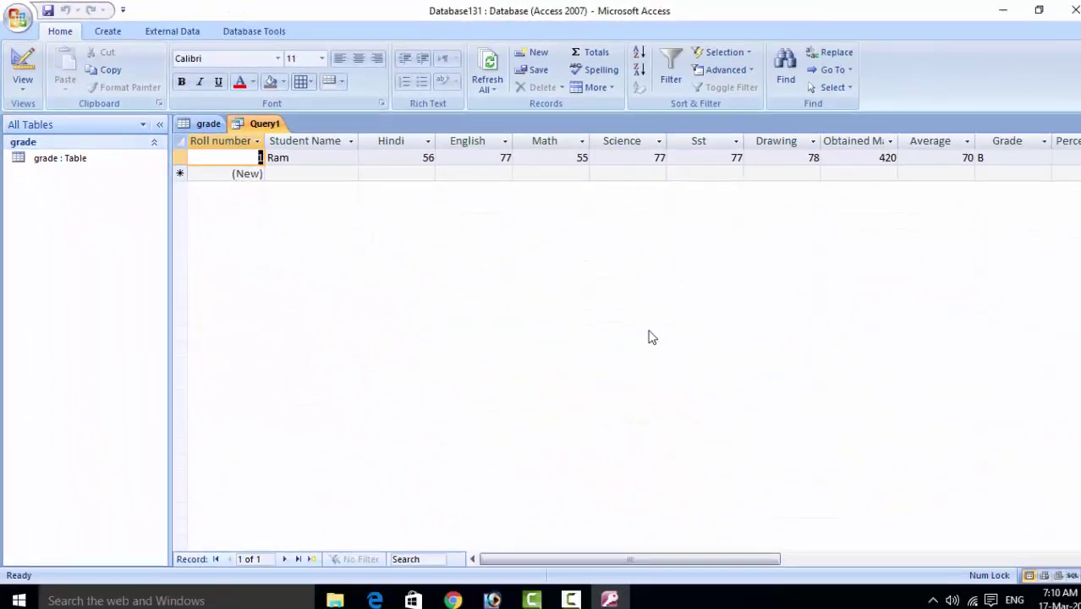
{"action": "left_click_drag", "start_coordinate": [702, 560], "coordinate": [749, 557]}
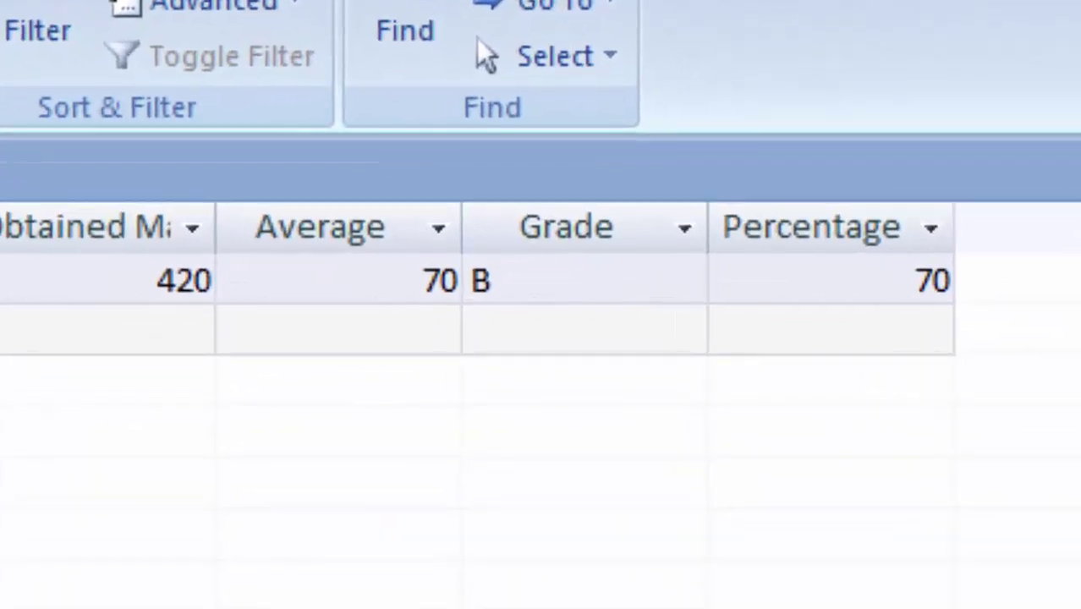
{"action": "scroll", "coordinate": [542, 279], "scroll_direction": "left", "scroll_amount": 5}
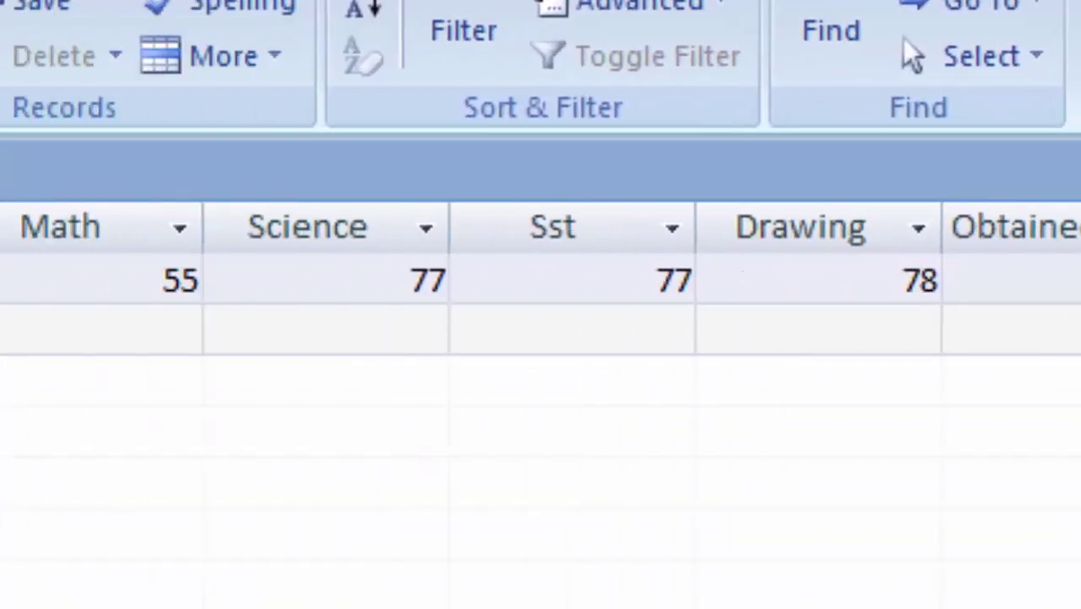
- Enter a second student name with marks 66, 67, 77, 88, 98 and 56, totalling 452 with Grade A
{"action": "left_click", "coordinate": [456, 334]}
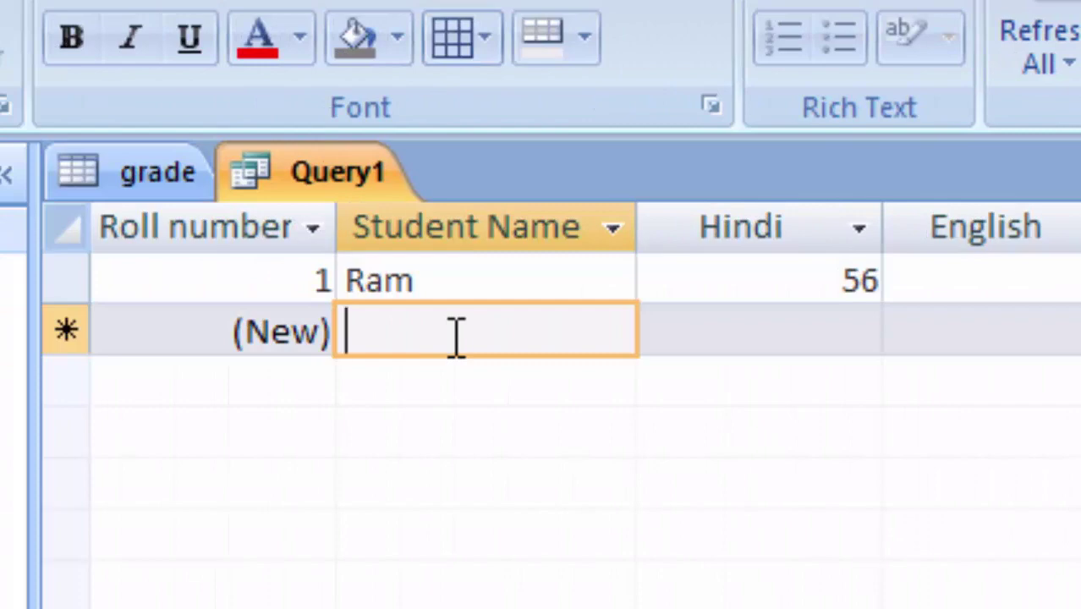
{"action": "type", "text": "Ras"}
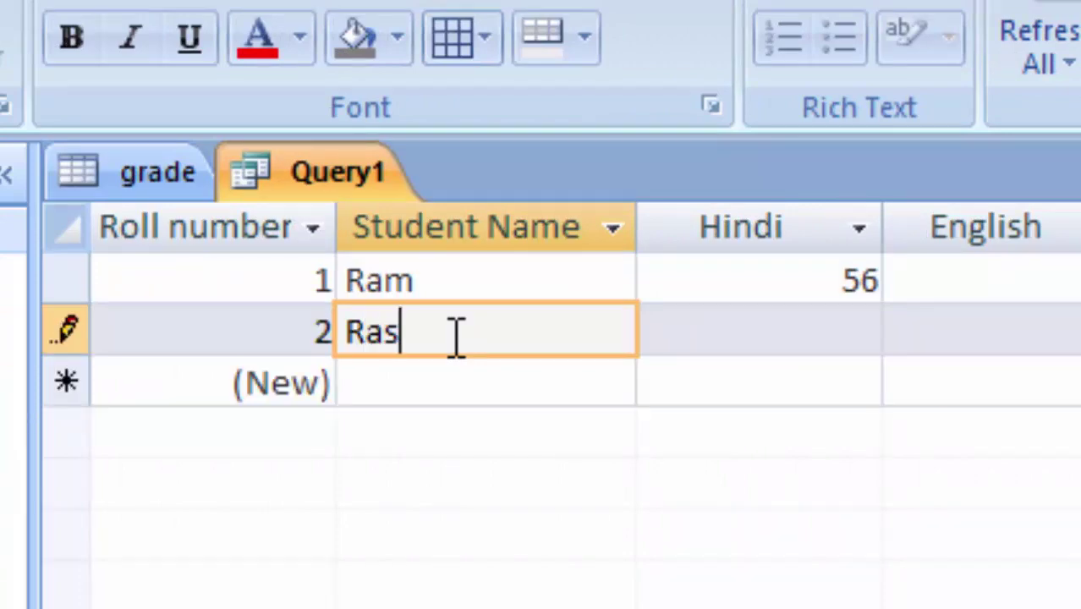
{"action": "type", "text": "hmi"}
{"action": "key", "text": "Tab"}
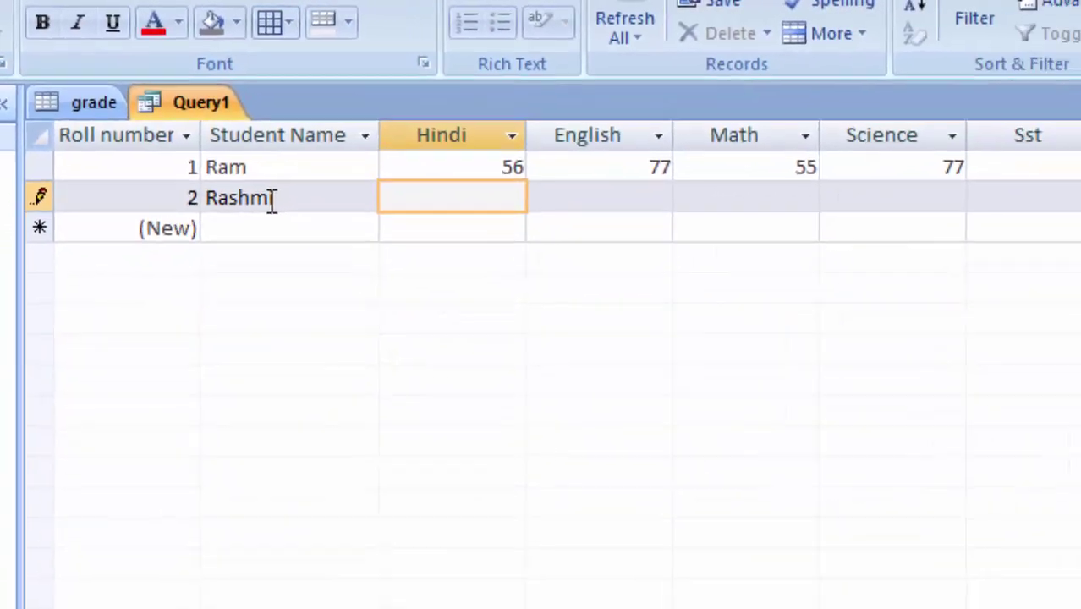
{"action": "type", "text": "66"}
{"action": "key", "text": "Tab"}
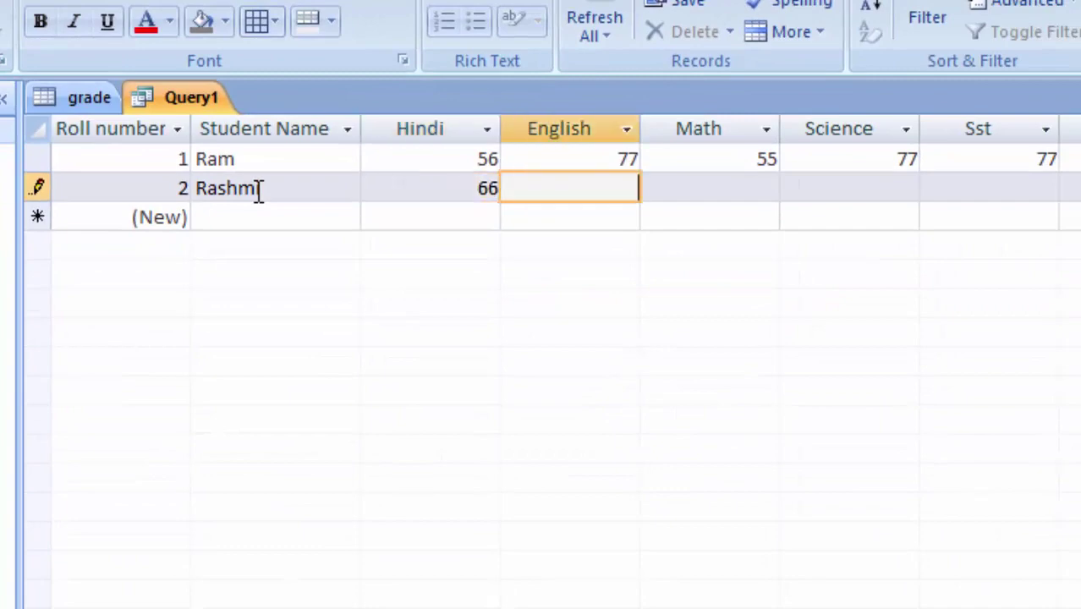
{"action": "type", "text": "7"}
{"action": "key", "text": "Tab"}
{"action": "type", "text": "7"}
{"action": "key", "text": "Tab"}
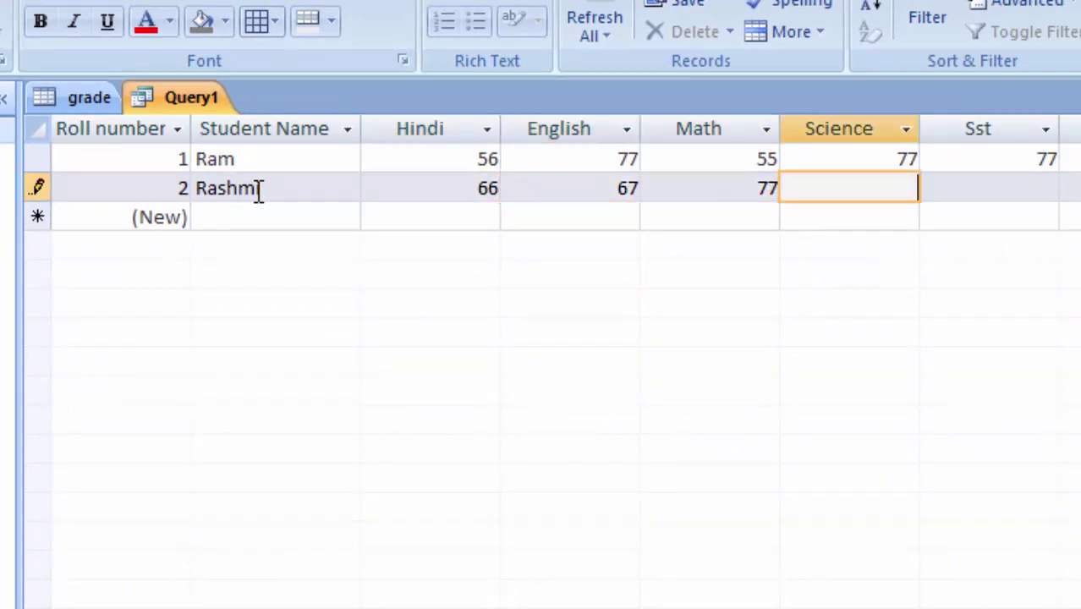
{"action": "type", "text": "88"}
{"action": "key", "text": "Tab"}
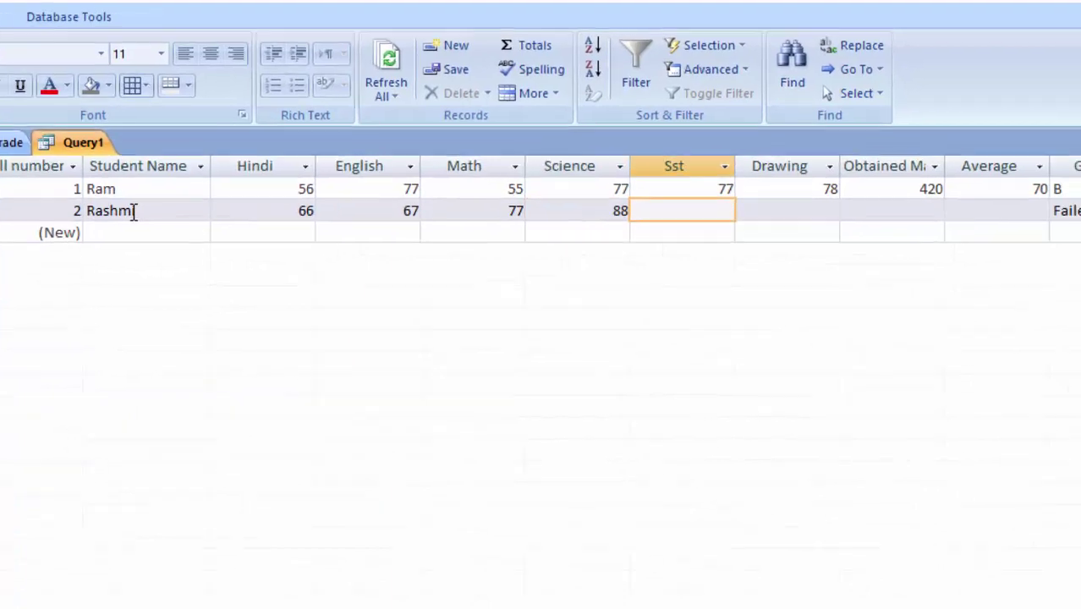
{"action": "type", "text": "98"}
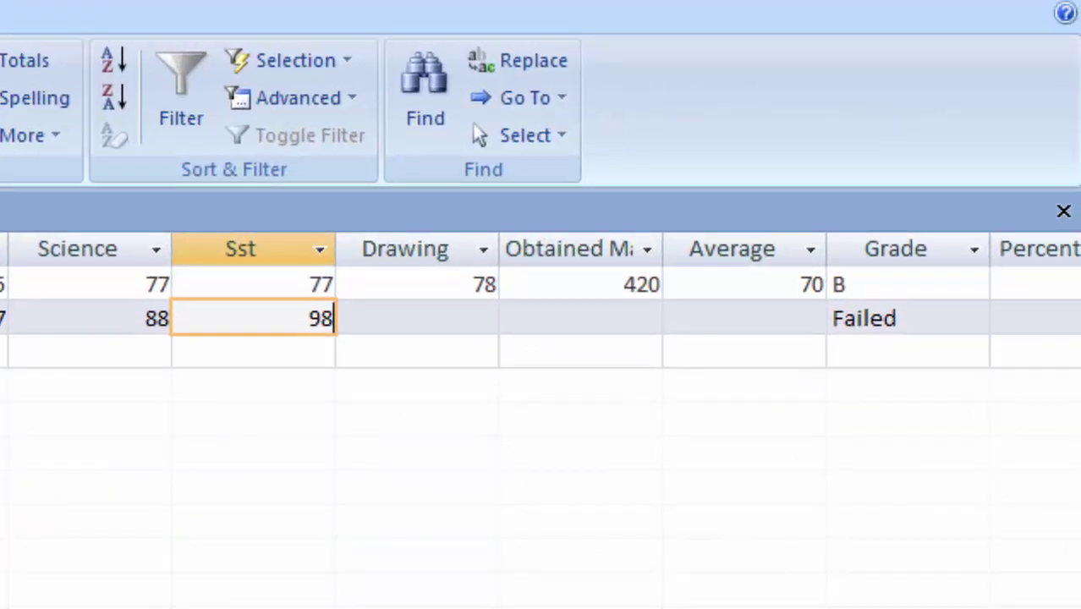
{"action": "left_click", "coordinate": [427, 322]}
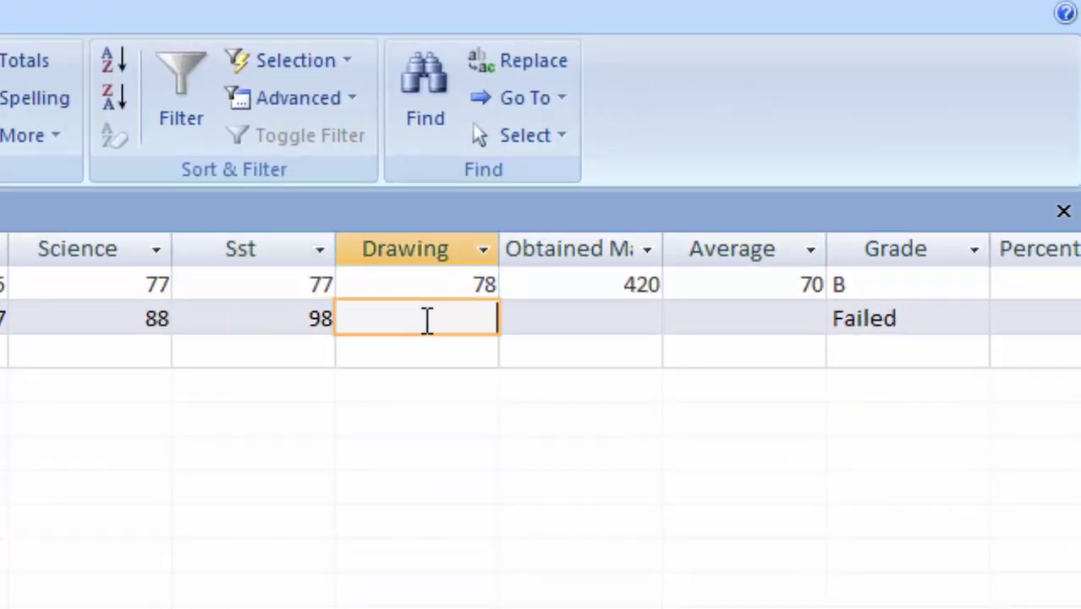
{"action": "type", "text": "56"}
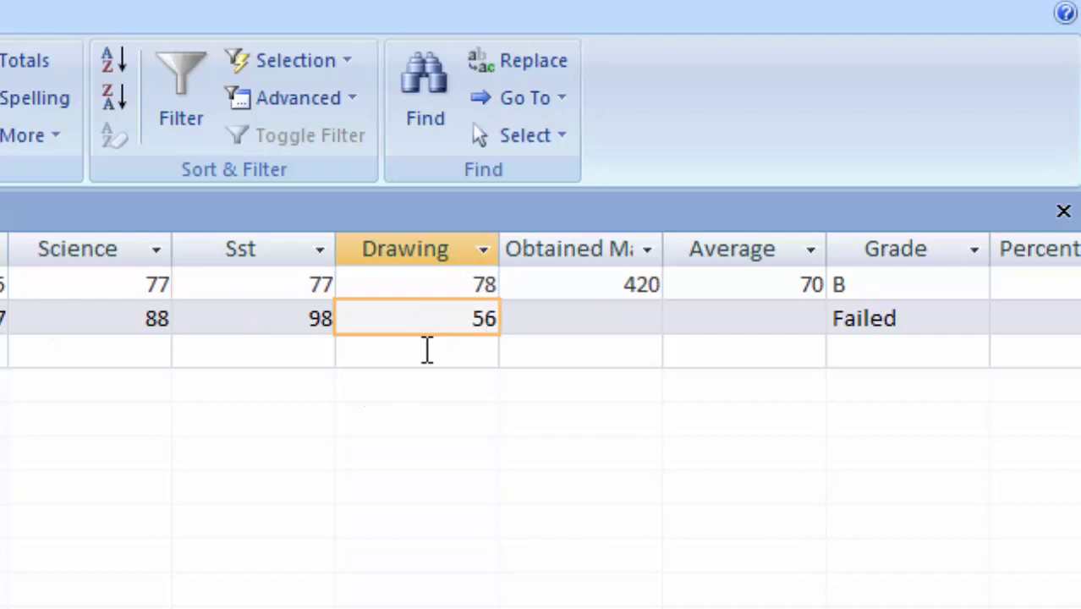
{"action": "key", "text": "Tab"}
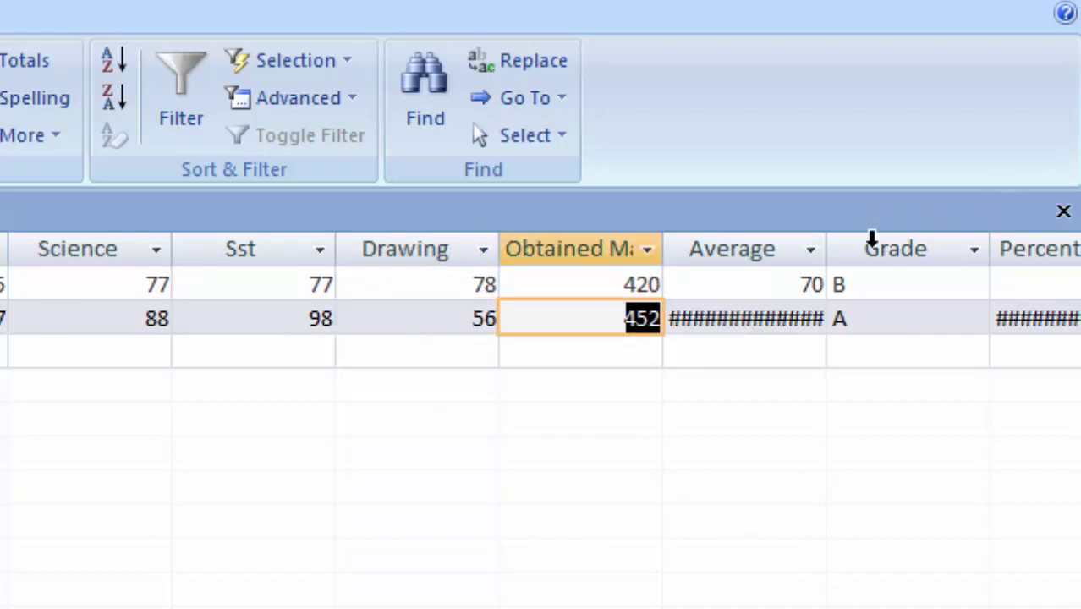
- Autofit the Average and Percentage columns so 75.3333333333333 displays in full
{"action": "double_click", "coordinate": [827, 239]}
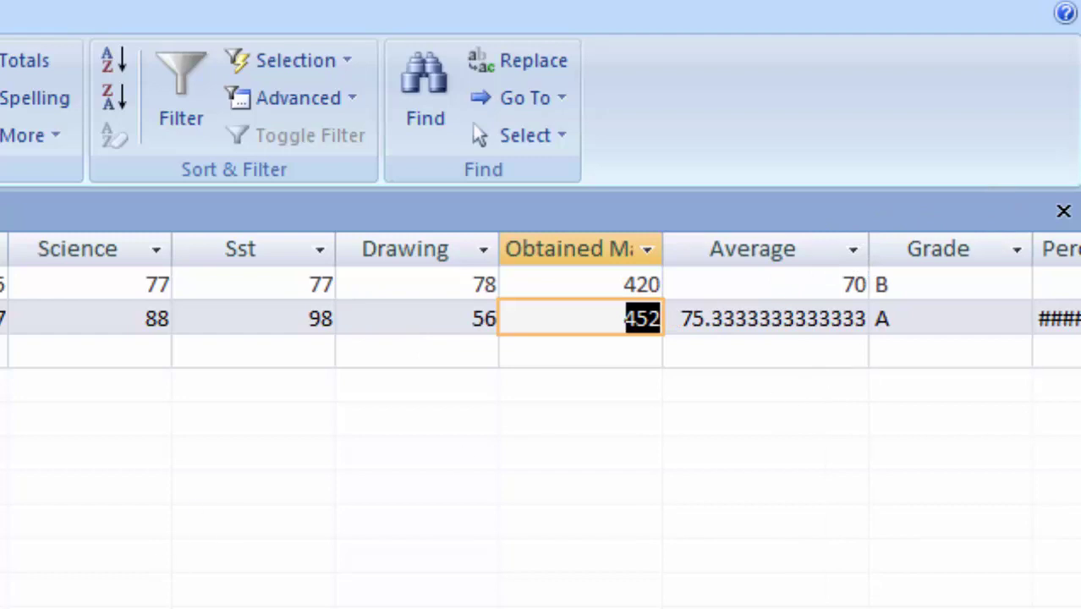
{"action": "scroll", "coordinate": [542, 339], "scroll_direction": "right", "scroll_amount": 3}
{"action": "scroll", "coordinate": [542, 338], "scroll_direction": "right", "scroll_amount": 3}
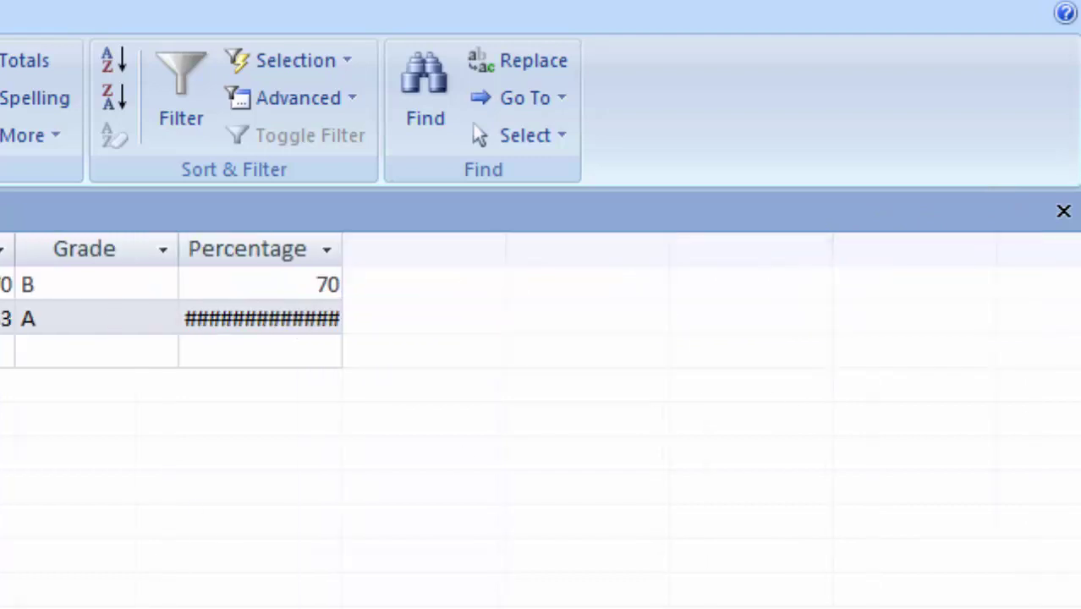
{"action": "double_click", "coordinate": [343, 257]}
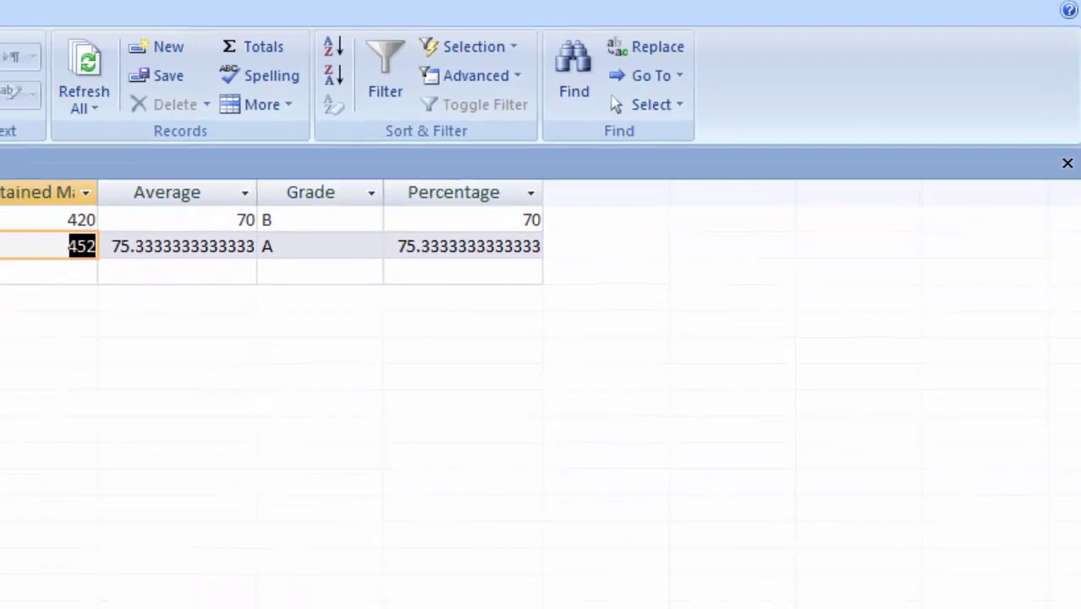
{"action": "scroll", "coordinate": [541, 237], "scroll_direction": "left", "scroll_amount": 5}
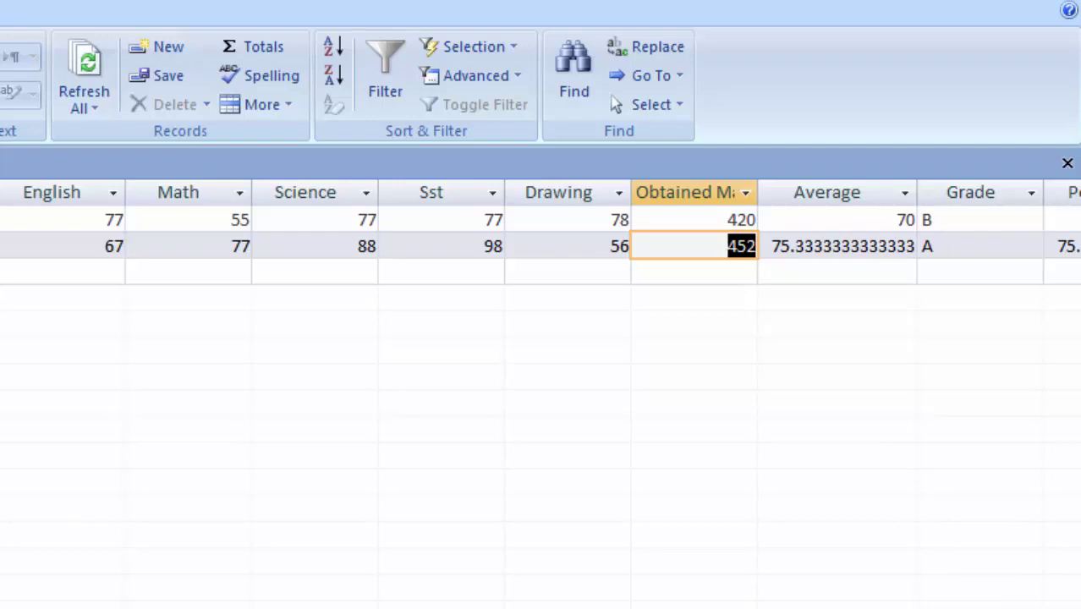
{"action": "left_click", "coordinate": [741, 246]}
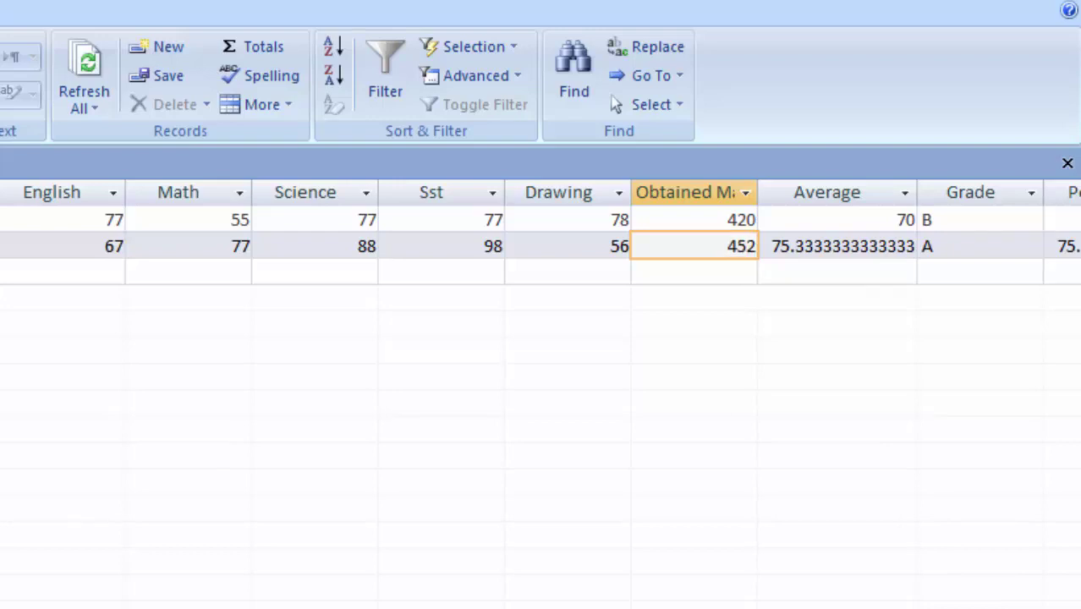